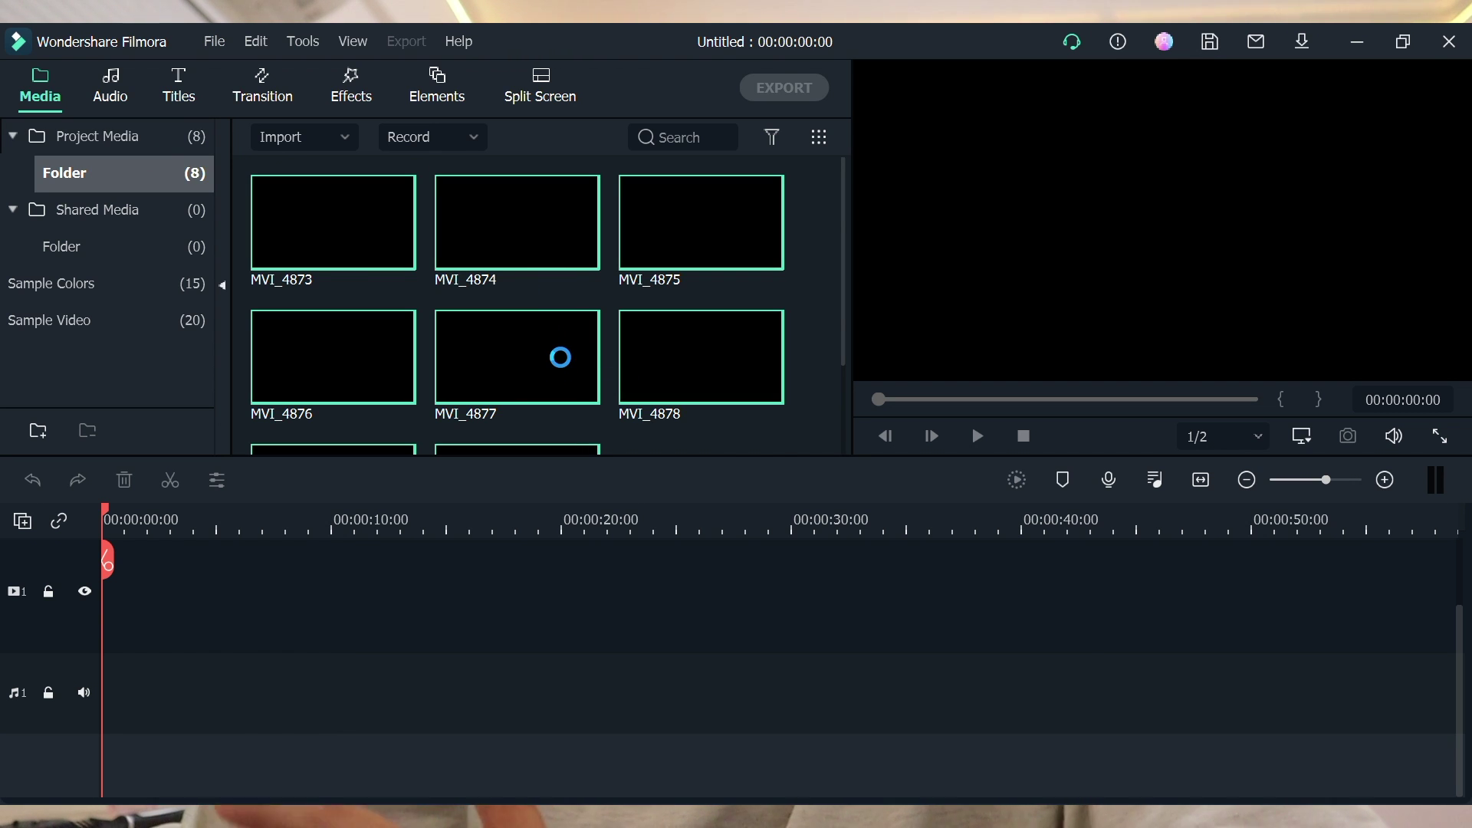
Step: Place MVI_4881 on video track 1, preview talking-head clip 1.1, and put it after MVI_4874
{"action": "scroll", "coordinate": [460, 307], "scroll_direction": "down", "scroll_amount": 2}
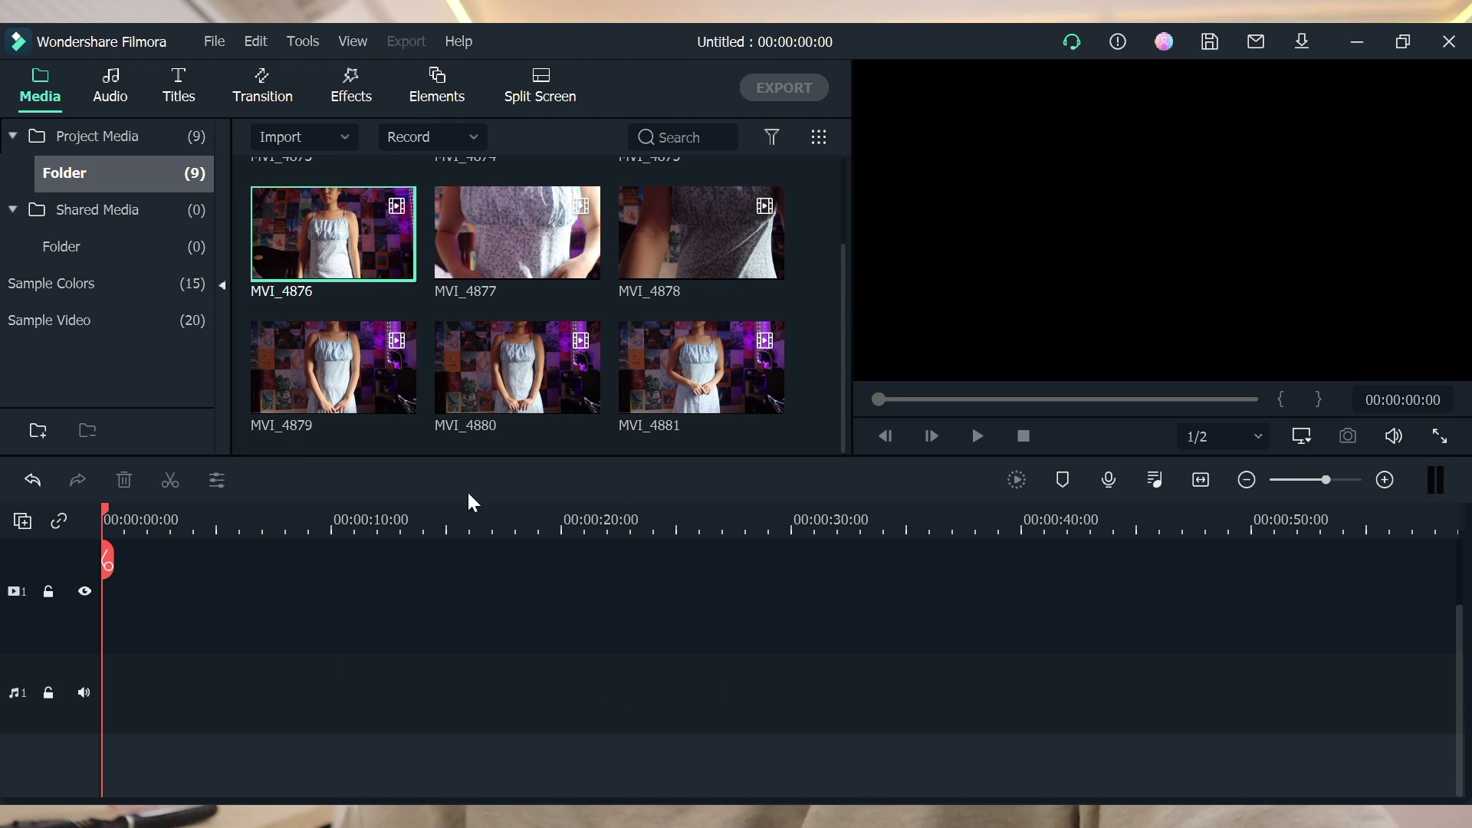
{"action": "left_click_drag", "start_coordinate": [672, 361], "coordinate": [200, 628]}
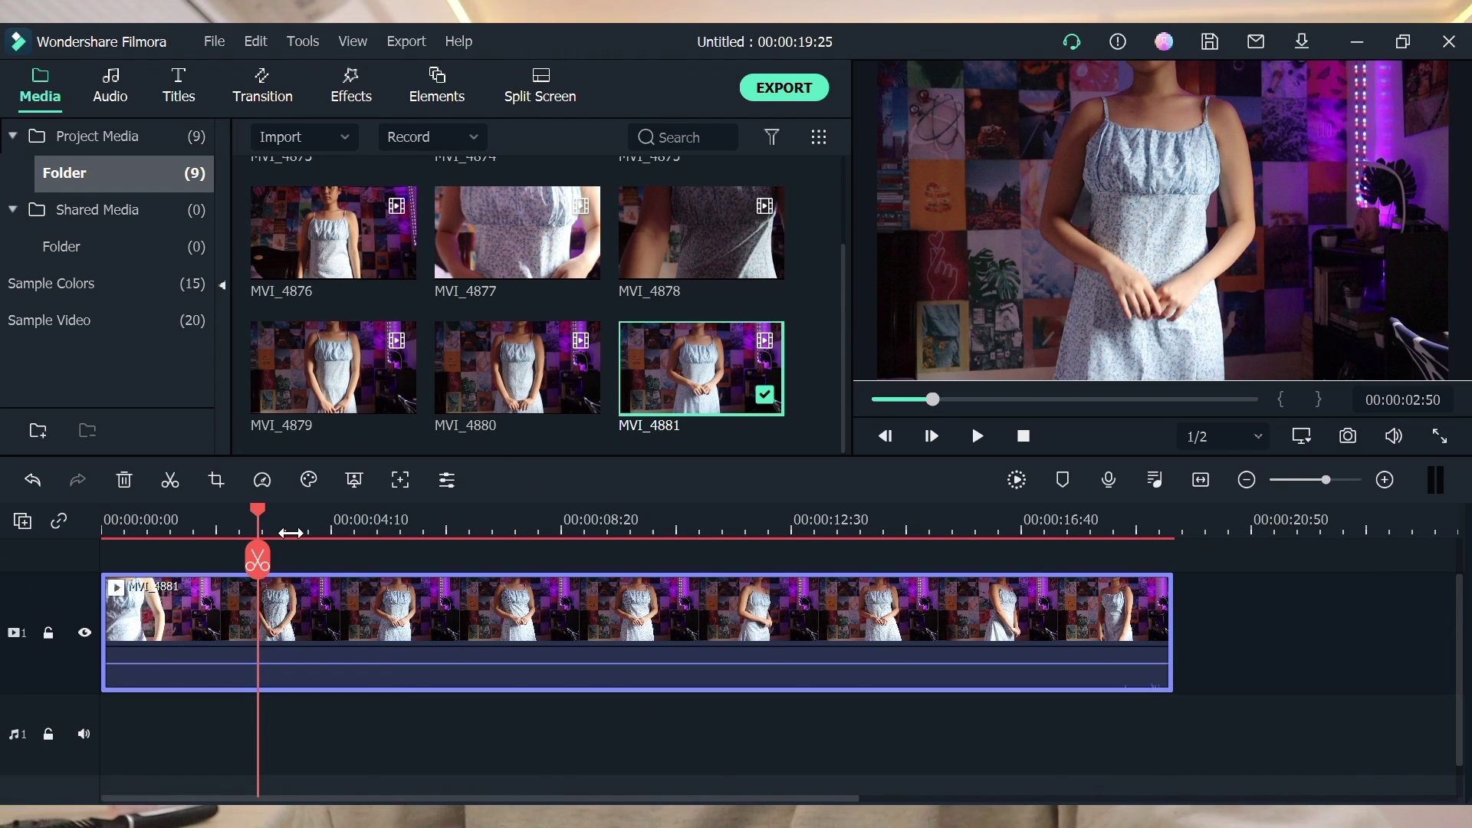
{"action": "scroll", "coordinate": [719, 630], "scroll_direction": "right", "scroll_amount": 1}
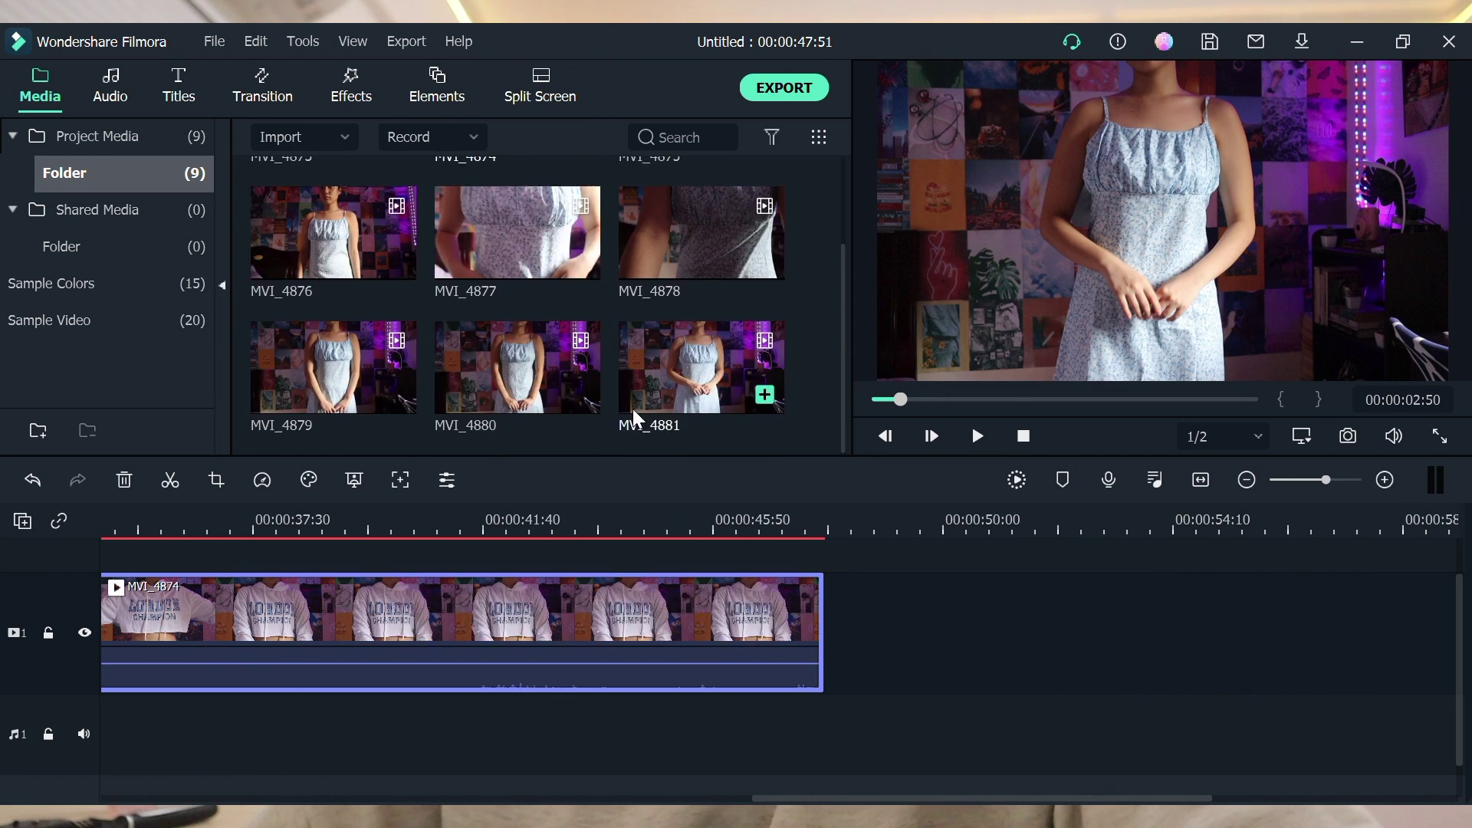
{"action": "scroll", "coordinate": [792, 318], "scroll_direction": "up", "scroll_amount": 2}
{"action": "scroll", "coordinate": [811, 330], "scroll_direction": "down", "scroll_amount": 4}
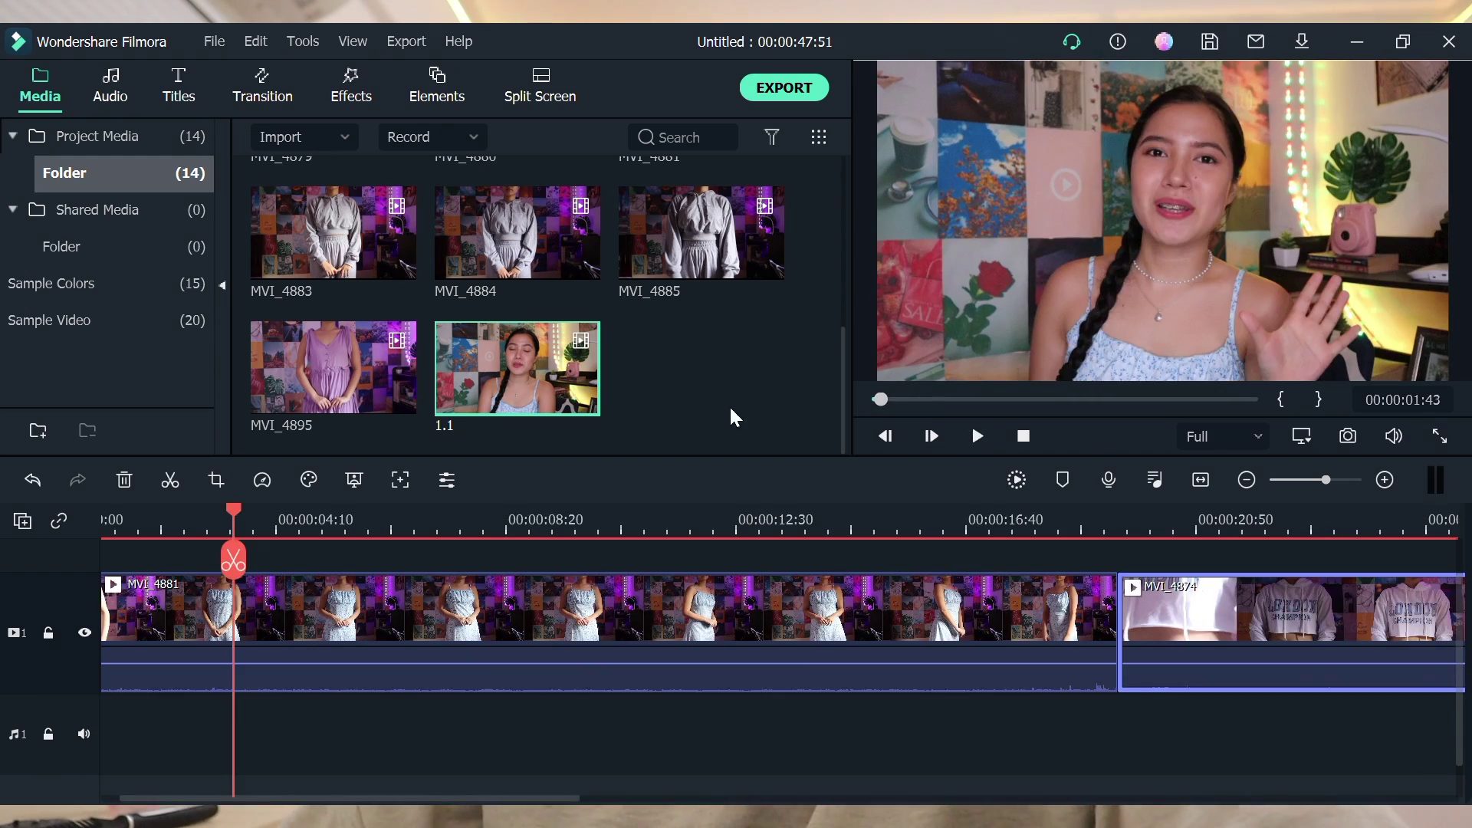
{"action": "left_click", "coordinate": [977, 436]}
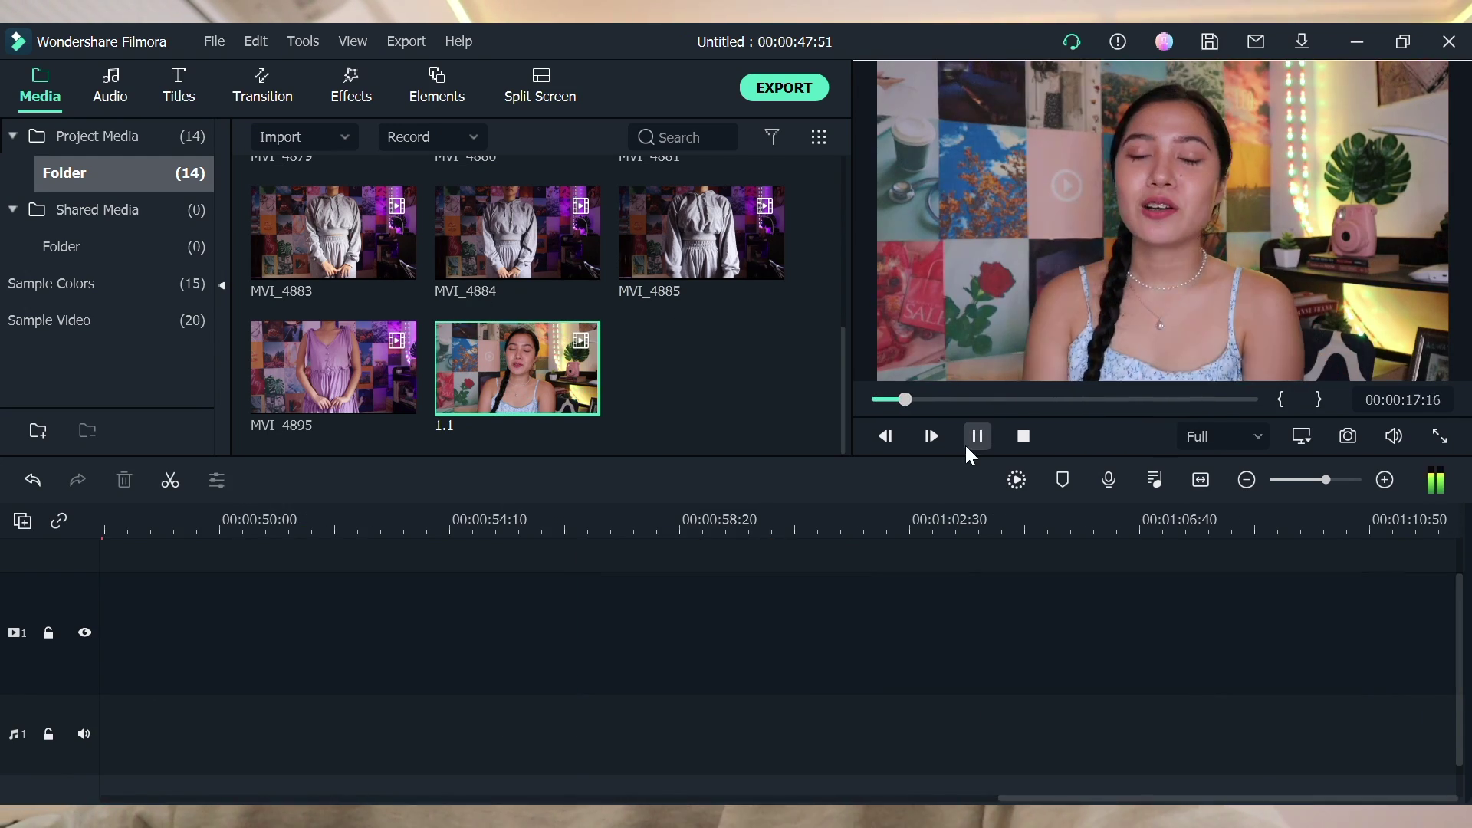
{"action": "left_click_drag", "start_coordinate": [517, 368], "coordinate": [555, 665]}
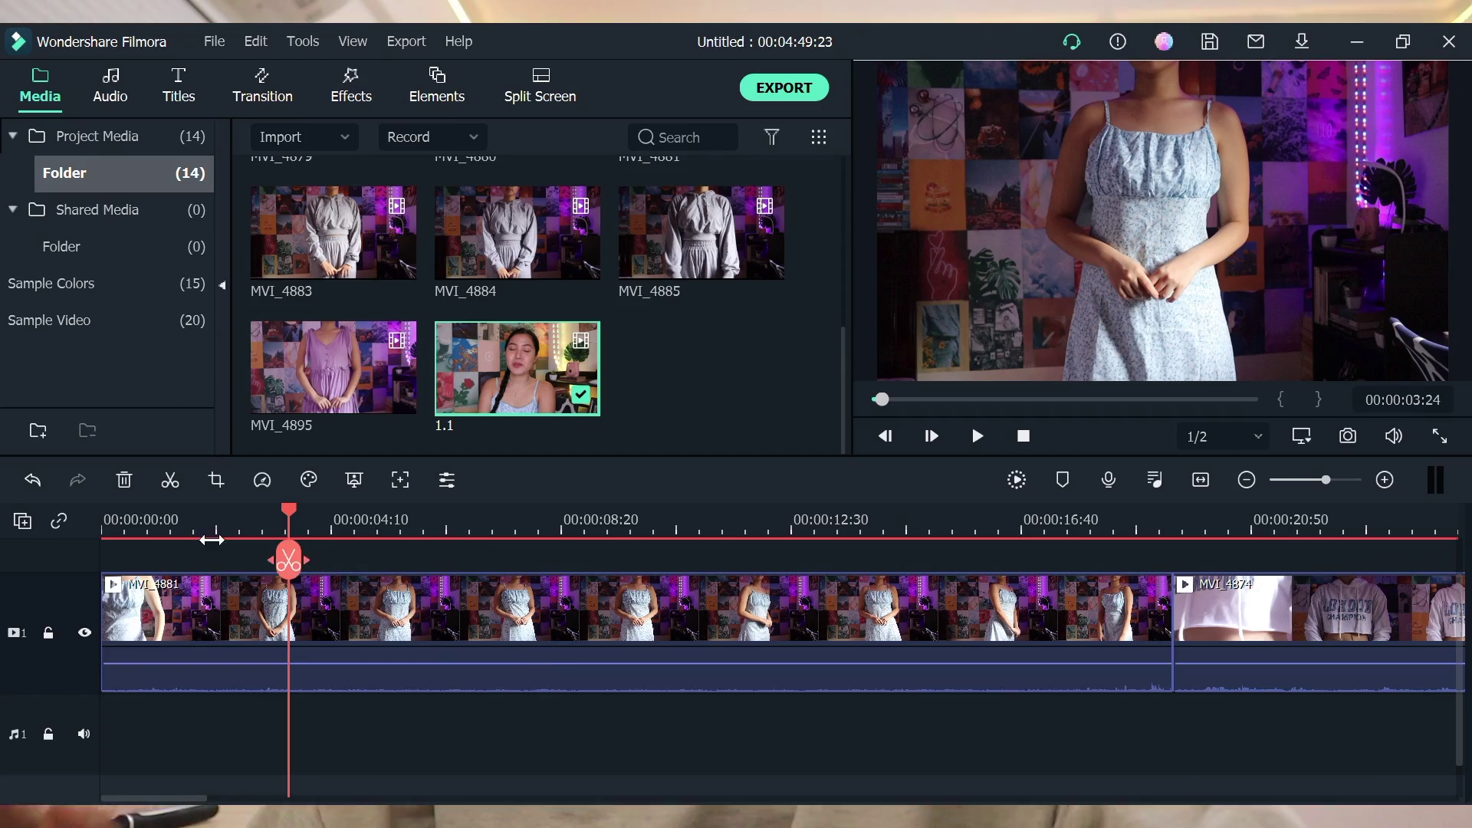
Step: Split the MVI_4881 clip at the playhead, about three seconds in
{"action": "left_click", "coordinate": [371, 605]}
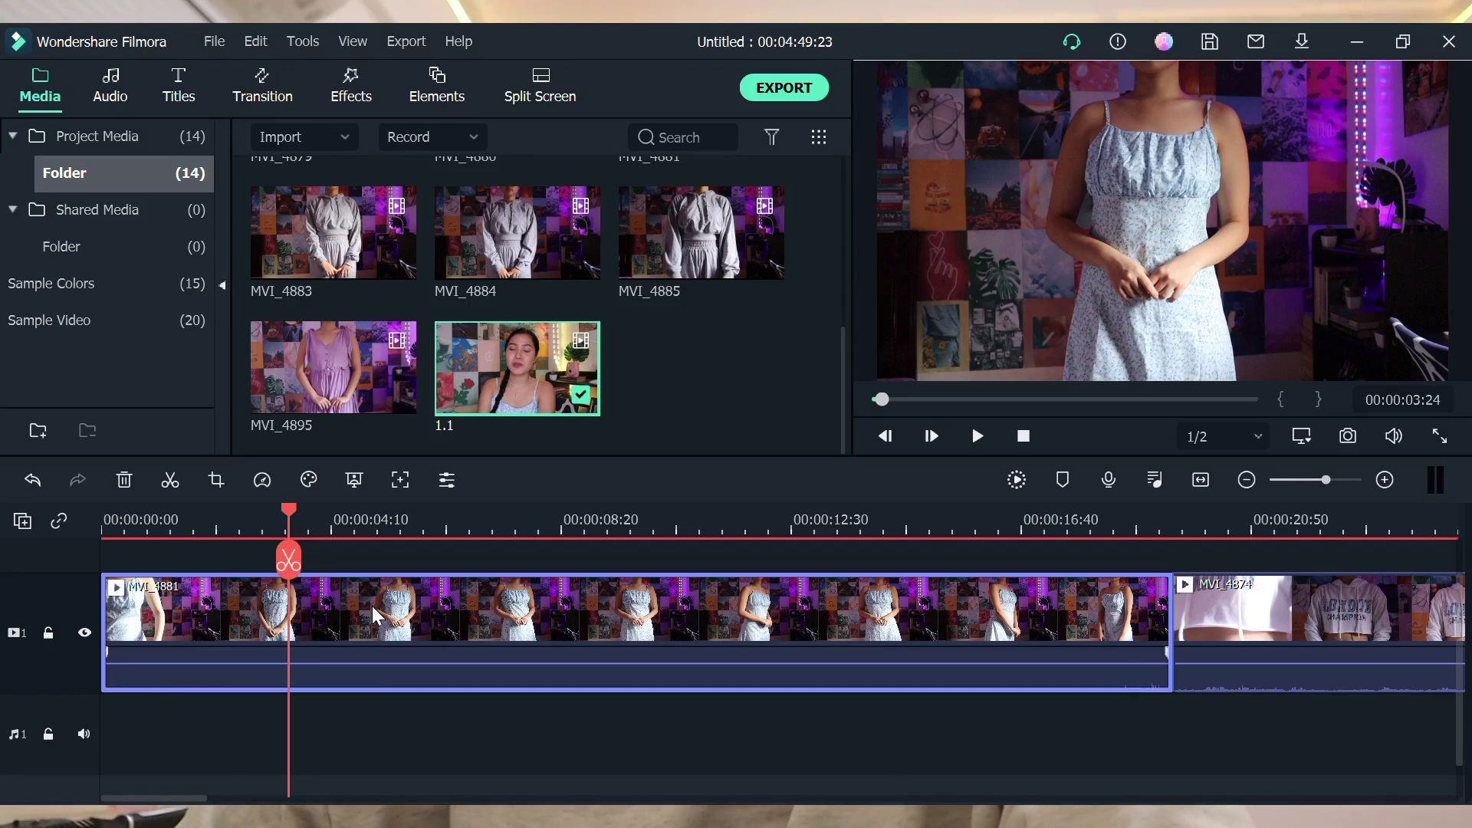
{"action": "key", "text": "ctrl+b"}
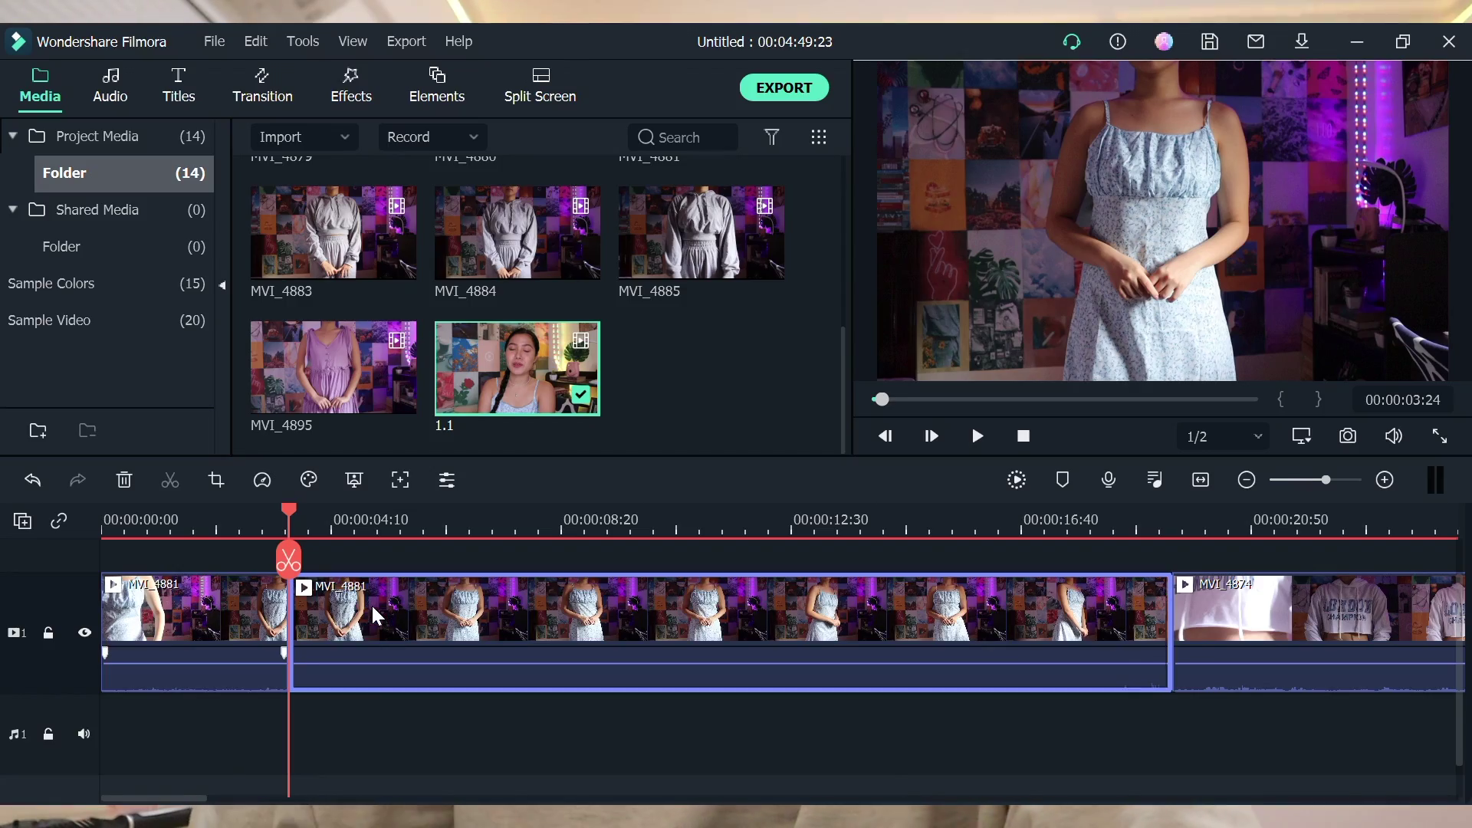
Step: Undo the MVI_4881 split and replay the timeline from the start
{"action": "left_click", "coordinate": [125, 606]}
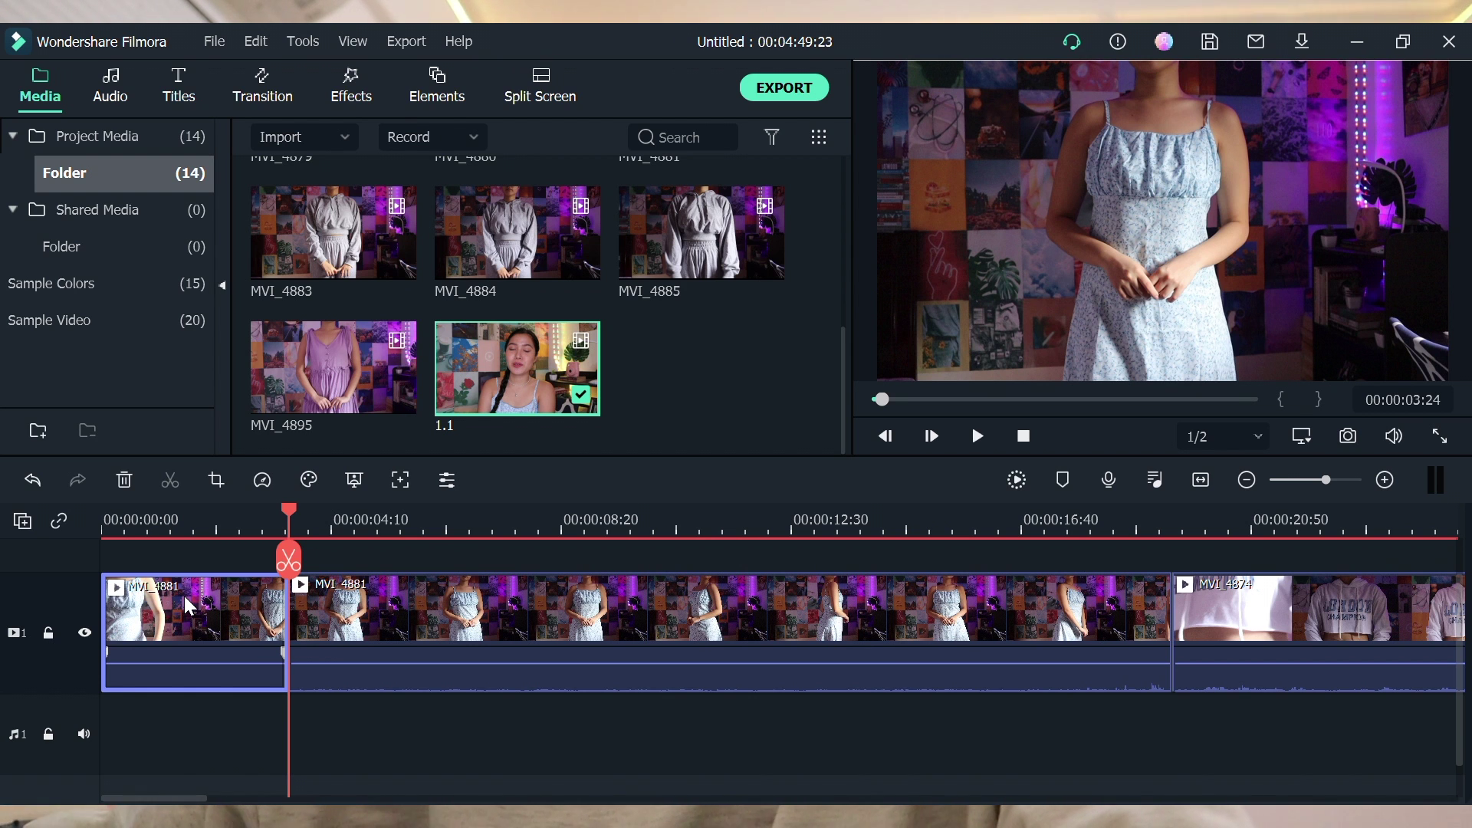
{"action": "key", "text": "ctrl+z"}
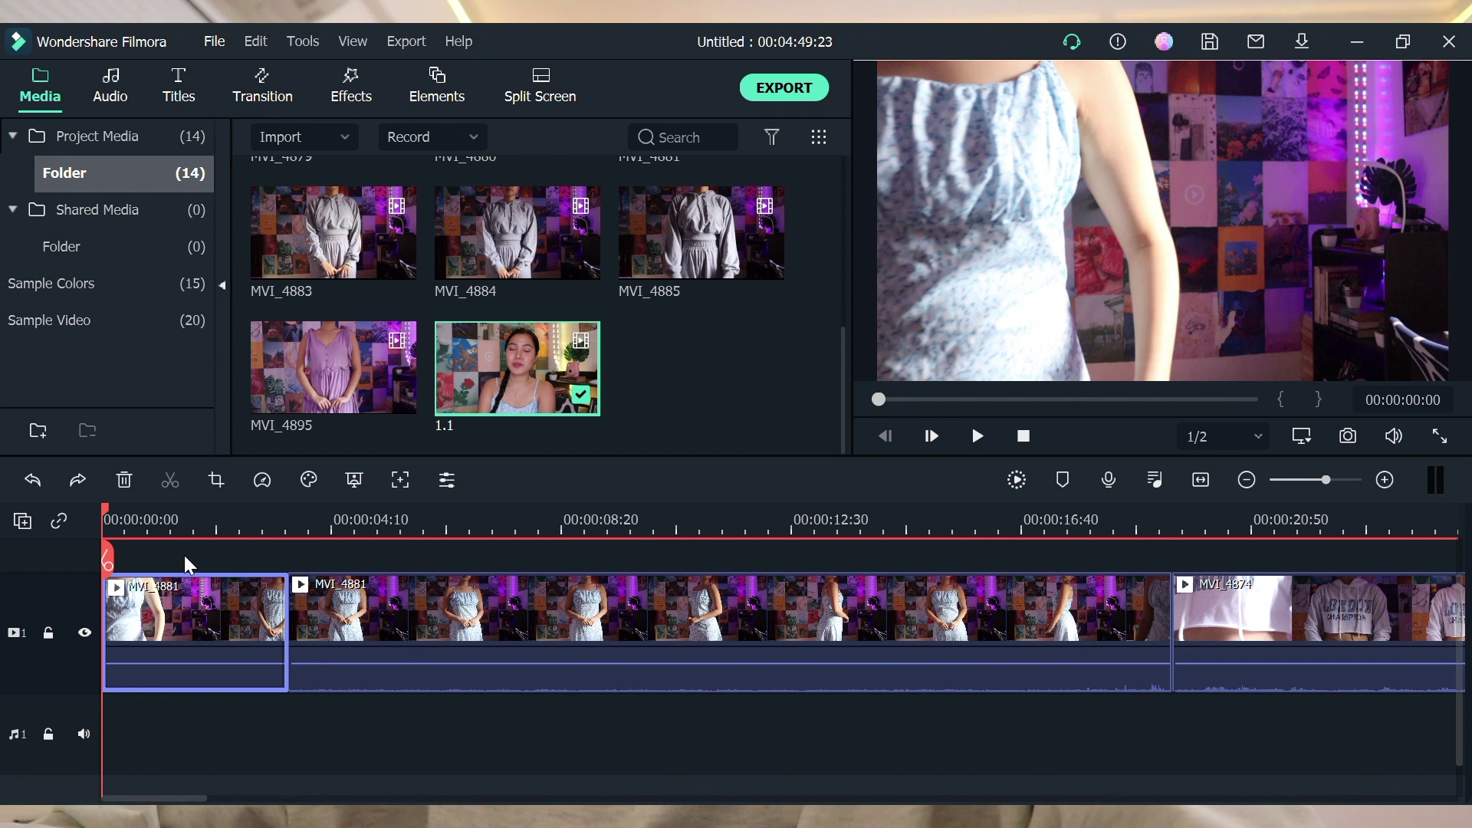
{"action": "key", "text": "ctrl+z"}
{"action": "key", "text": "space"}
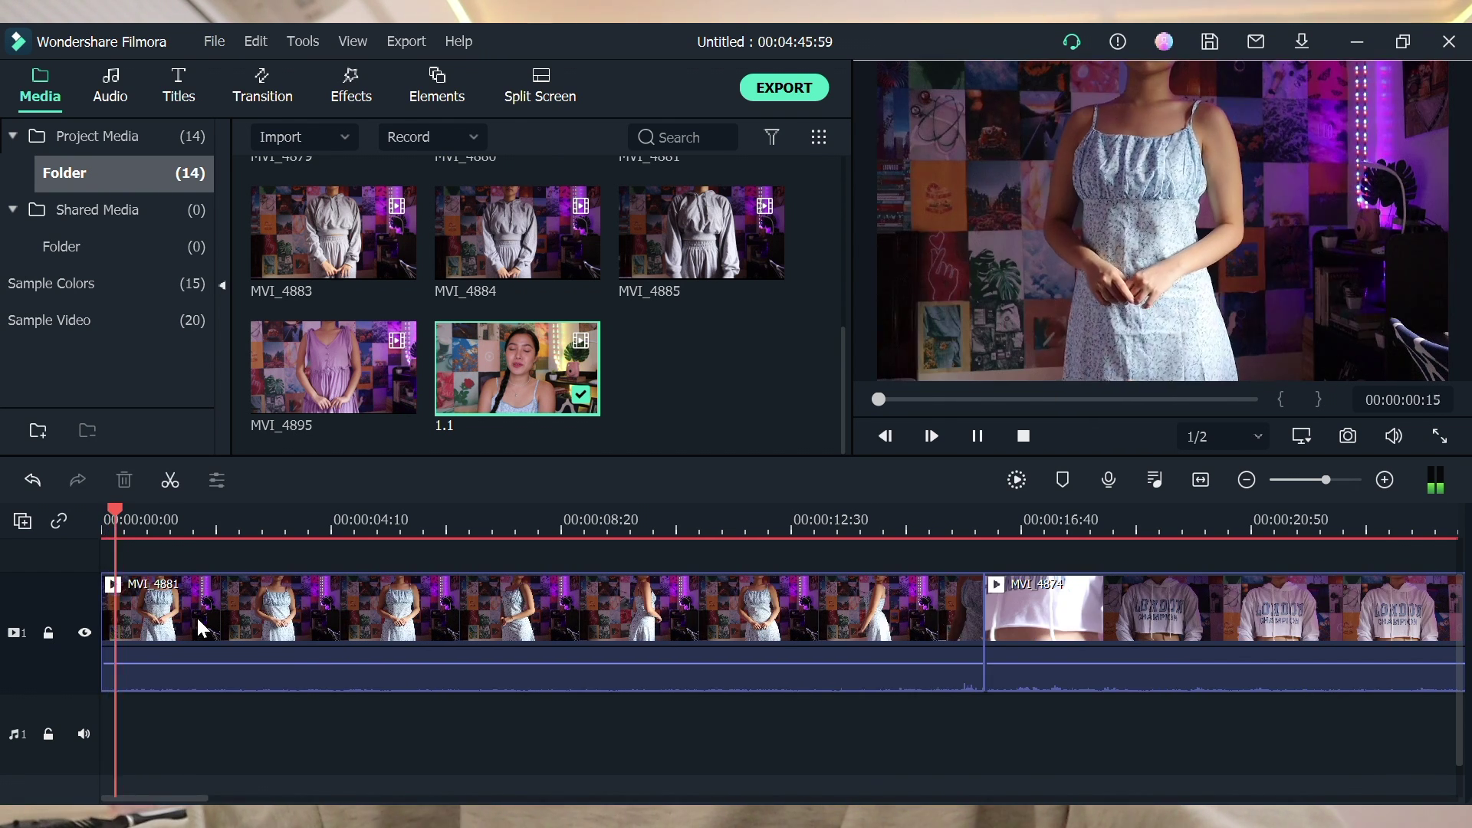
{"action": "left_click", "coordinate": [105, 620]}
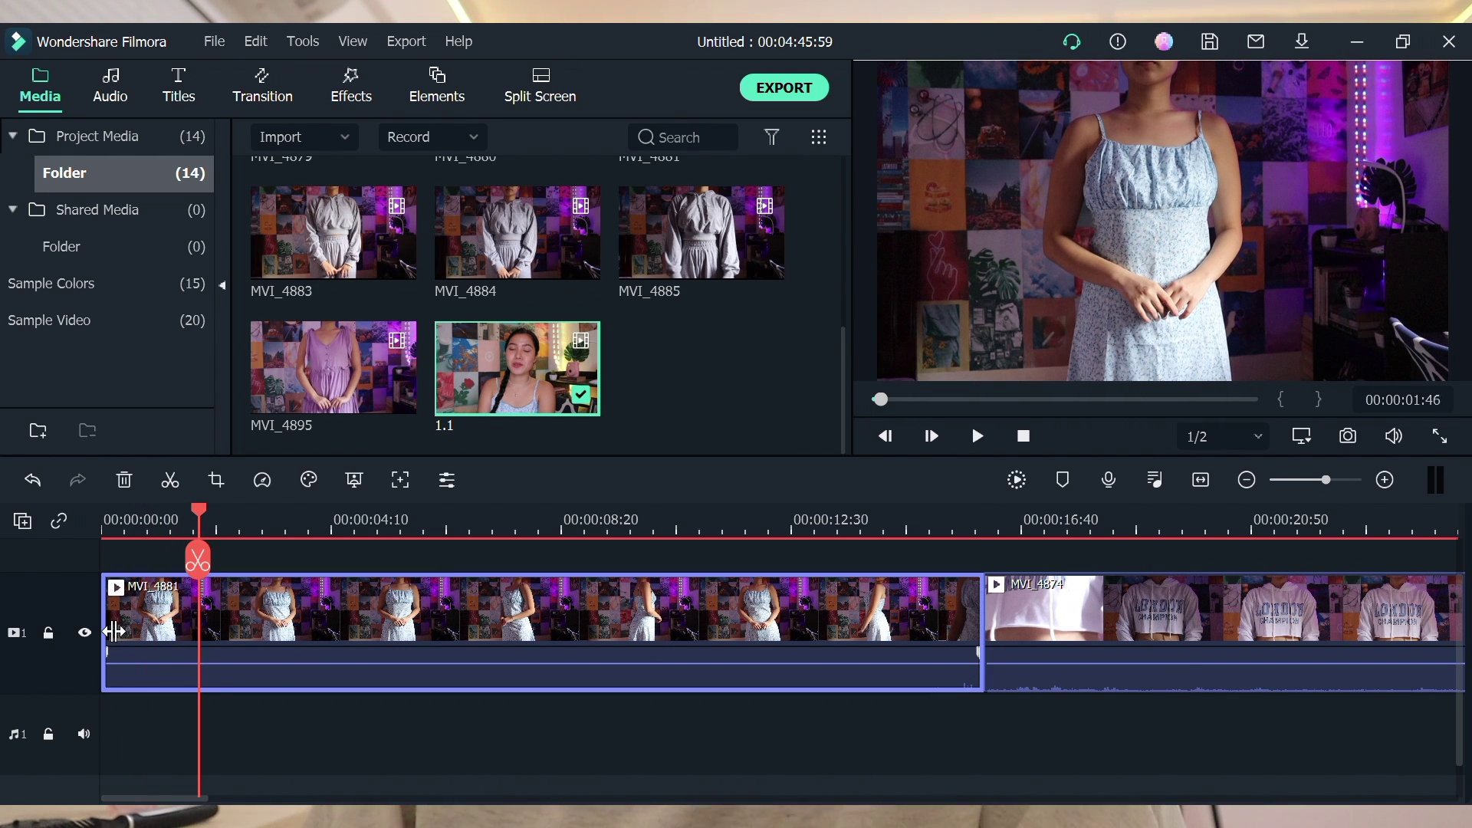
Step: Trim MVI_4881's start, split it near the beginning, and delete the left piece
{"action": "left_click_drag", "start_coordinate": [114, 631], "coordinate": [394, 538]}
{"action": "left_click", "coordinate": [115, 521]}
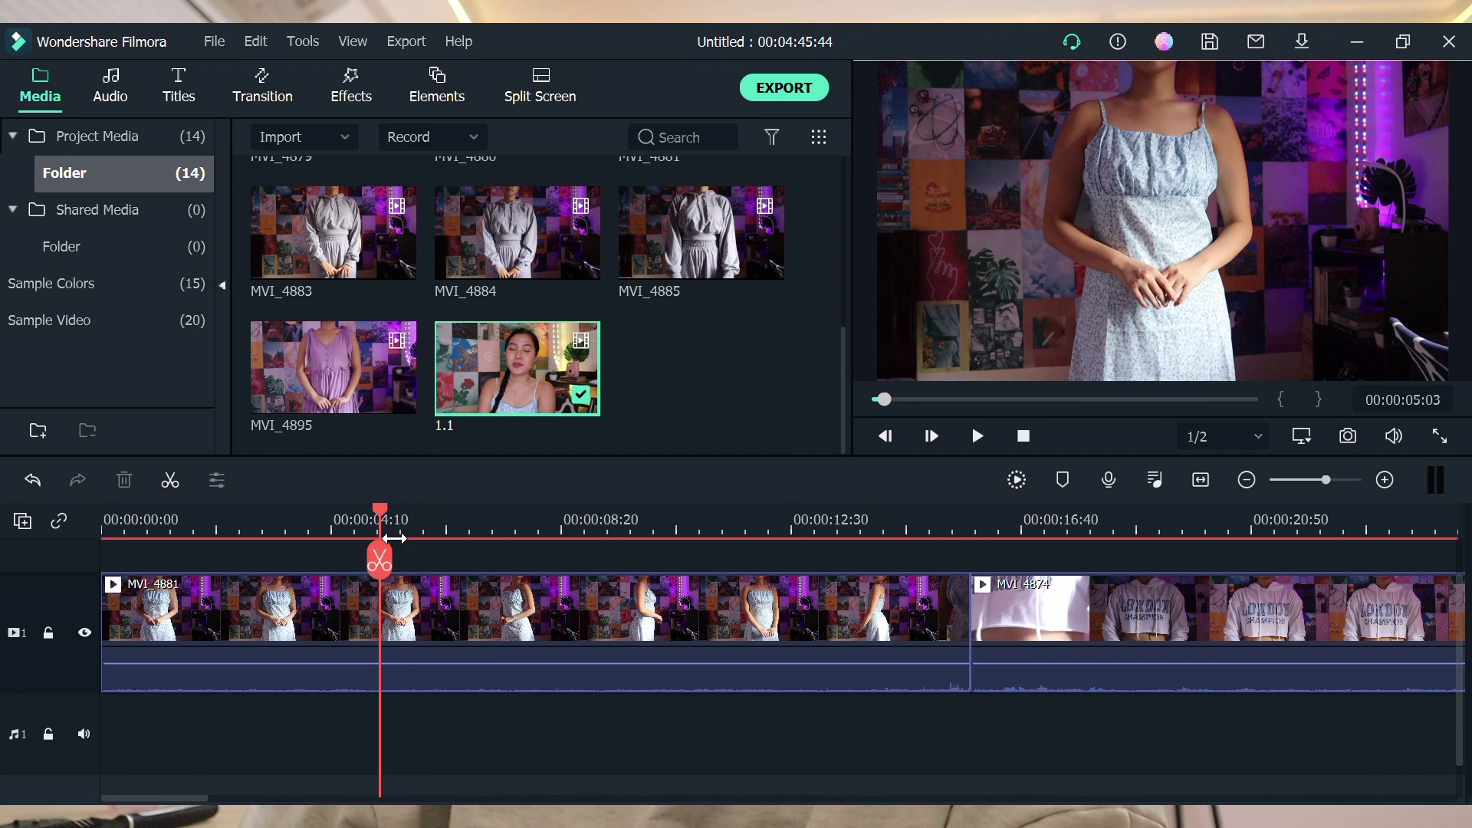
{"action": "left_click", "coordinate": [388, 649]}
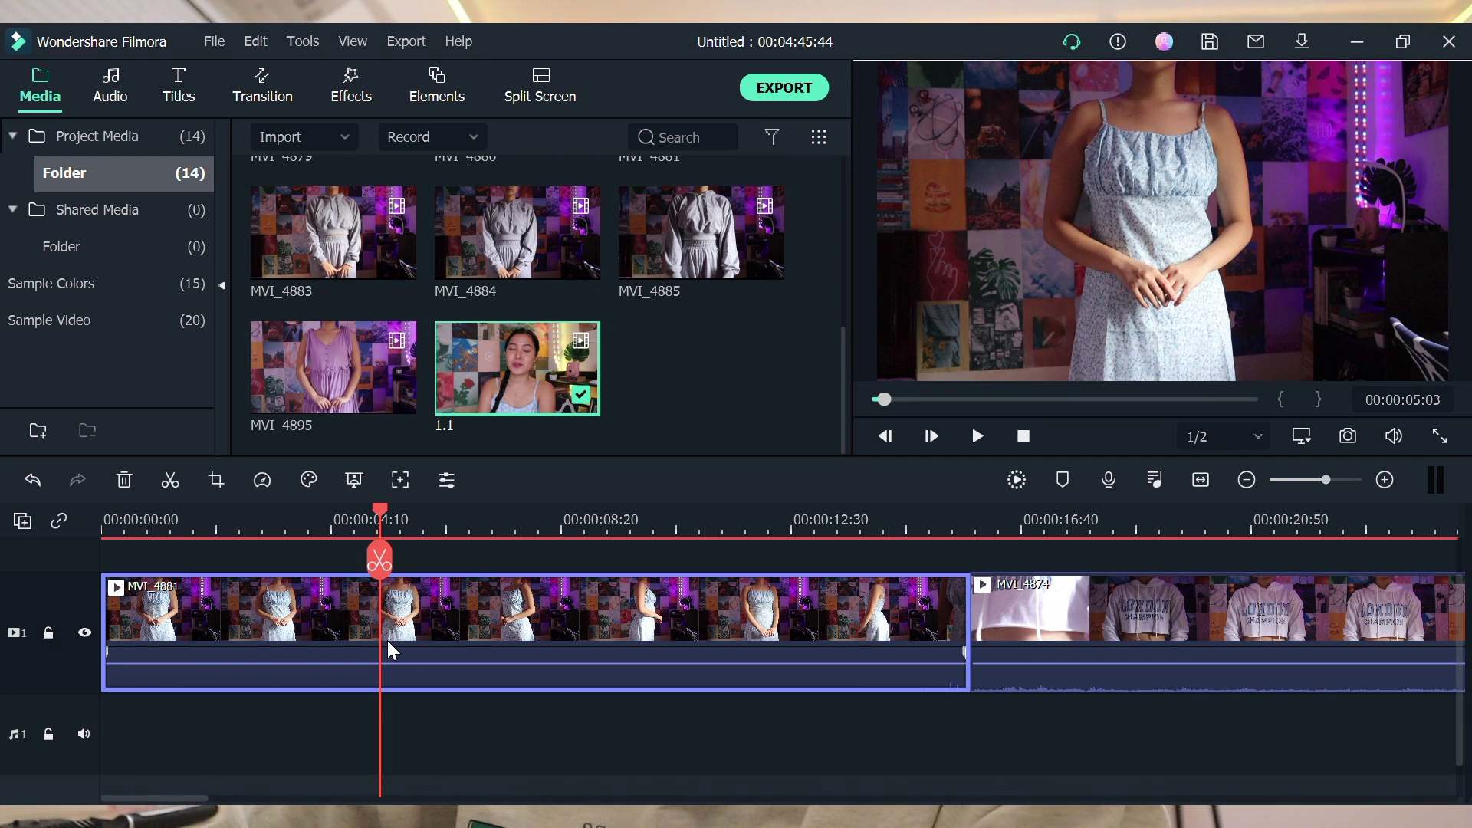
{"action": "key", "text": "ctrl+b"}
{"action": "left_click", "coordinate": [297, 632]}
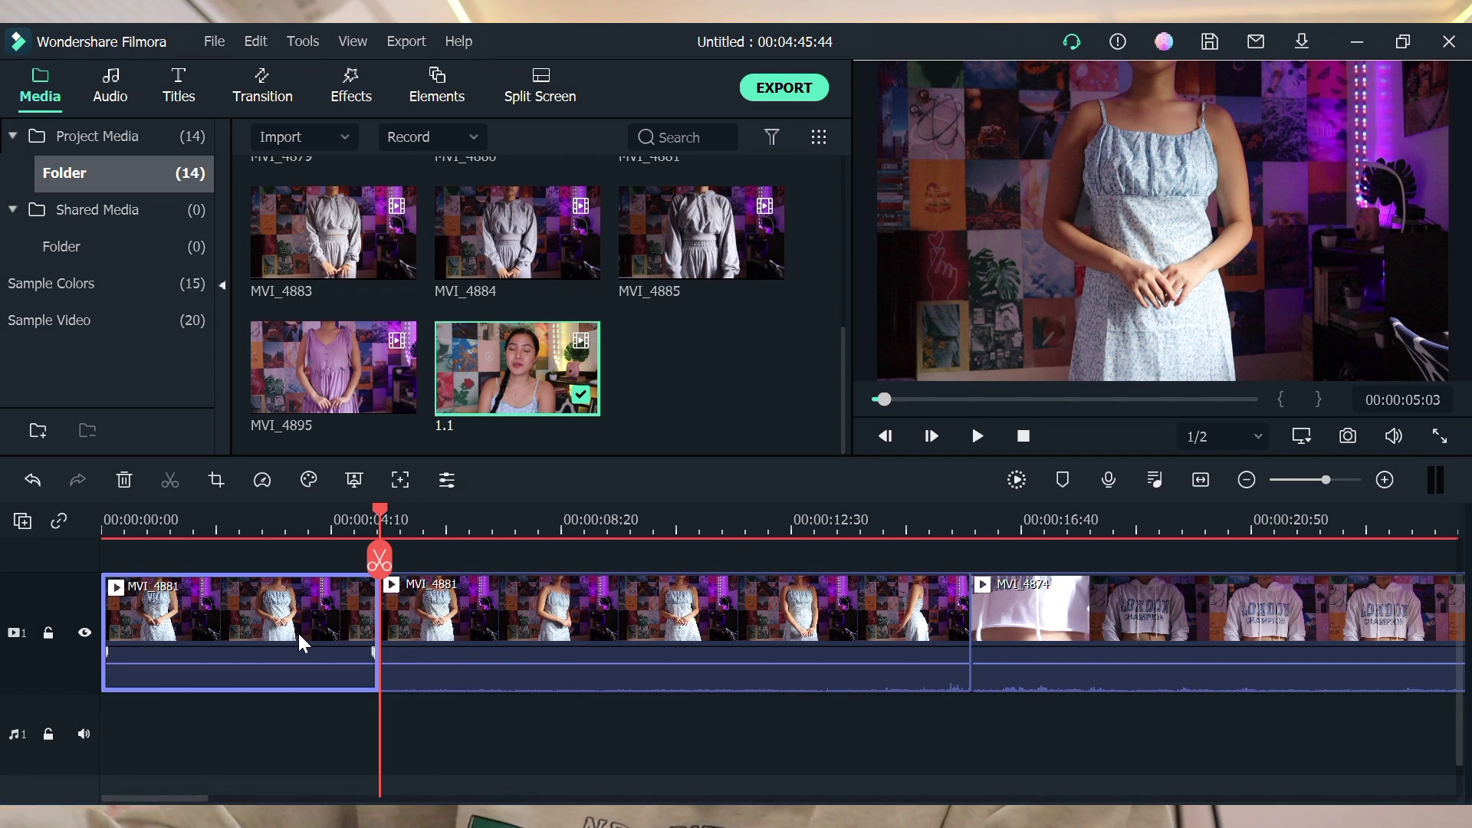
{"action": "key", "text": "Delete"}
Step: Split MVI_4874 at the playhead and cut out a short section of it
{"action": "key", "text": "space"}
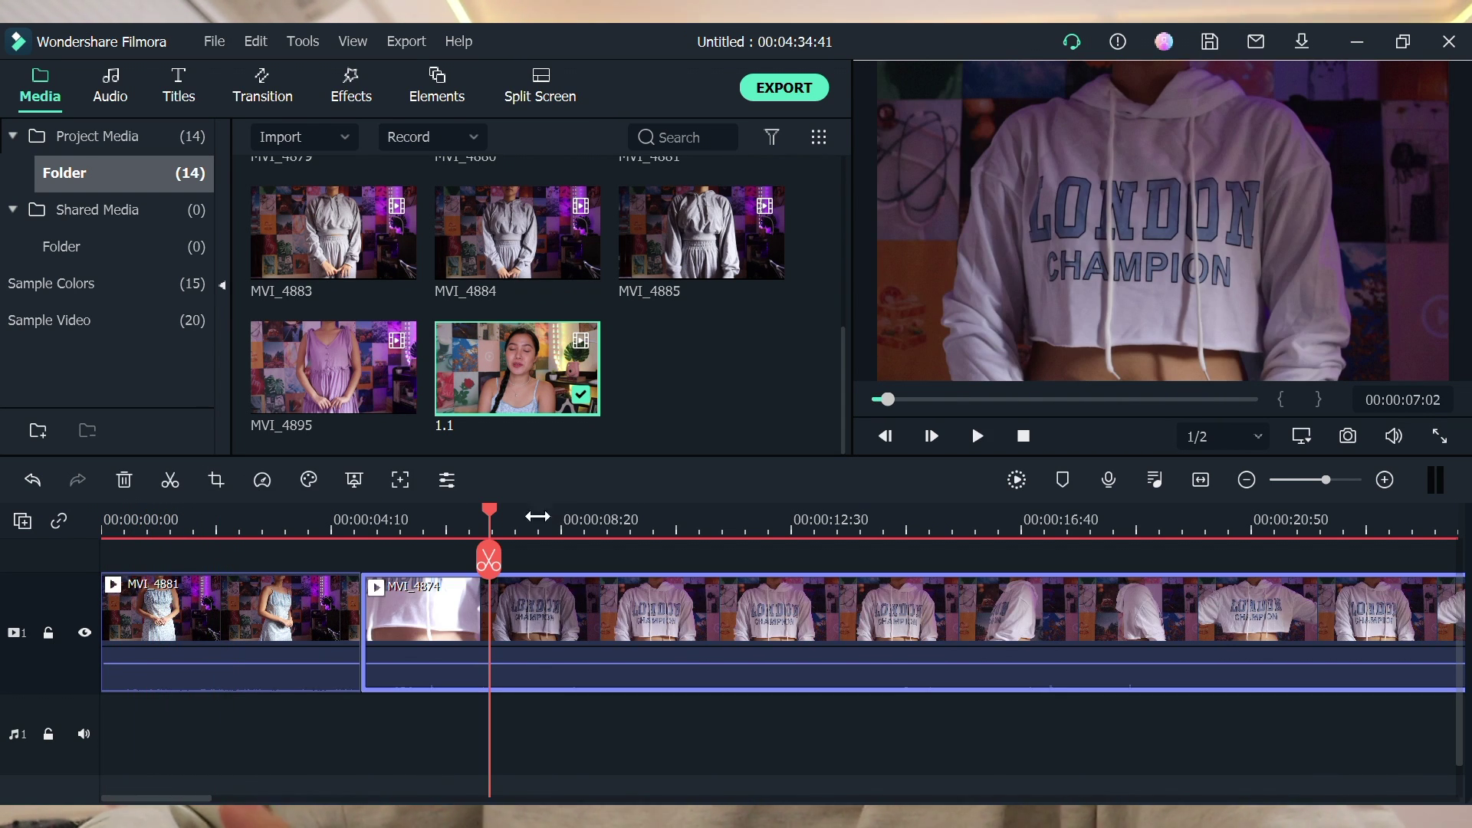
{"action": "left_click", "coordinate": [166, 486]}
{"action": "left_click", "coordinate": [425, 583]}
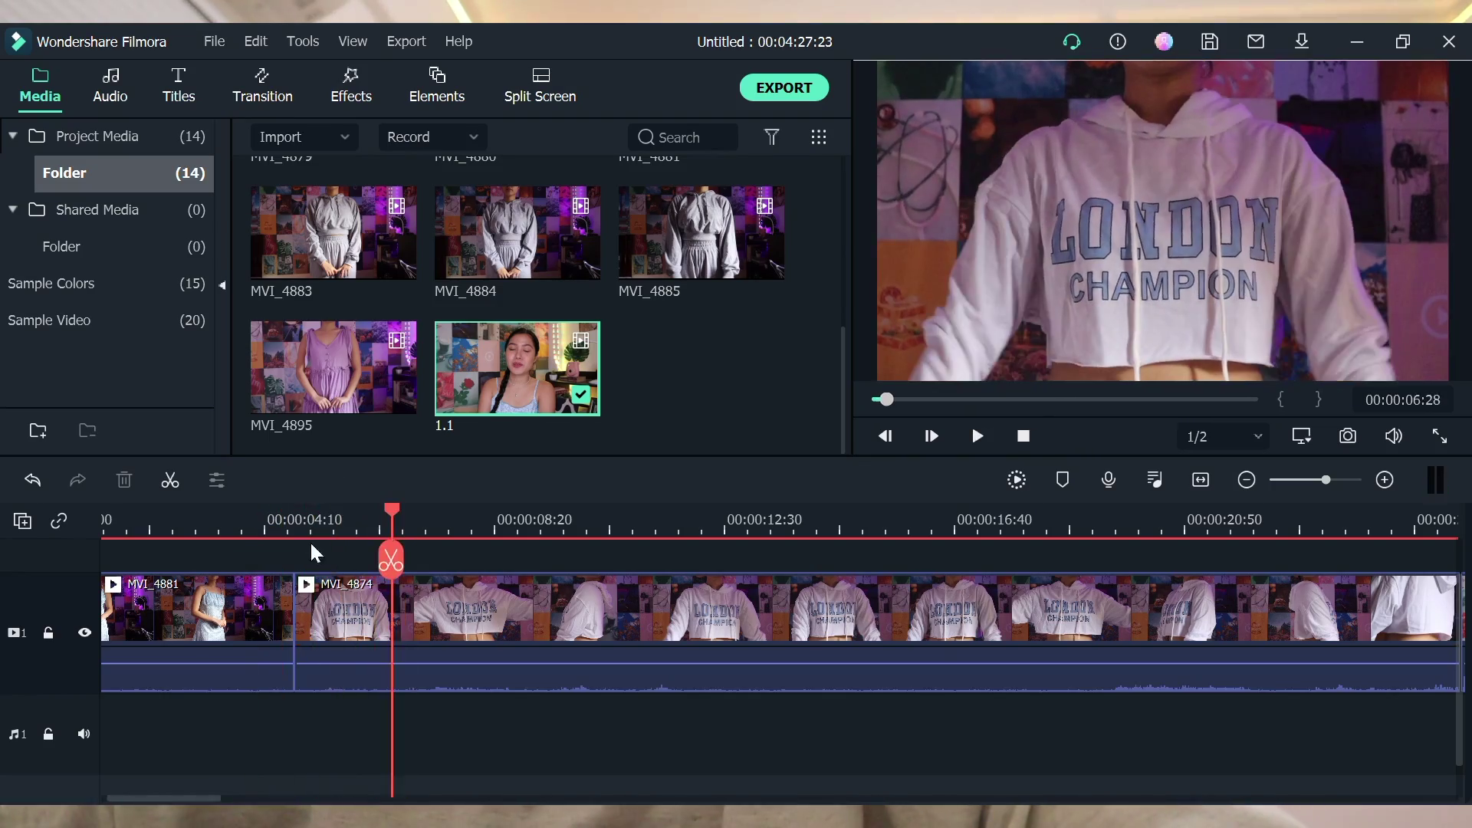
{"action": "left_click_drag", "start_coordinate": [296, 530], "coordinate": [357, 535]}
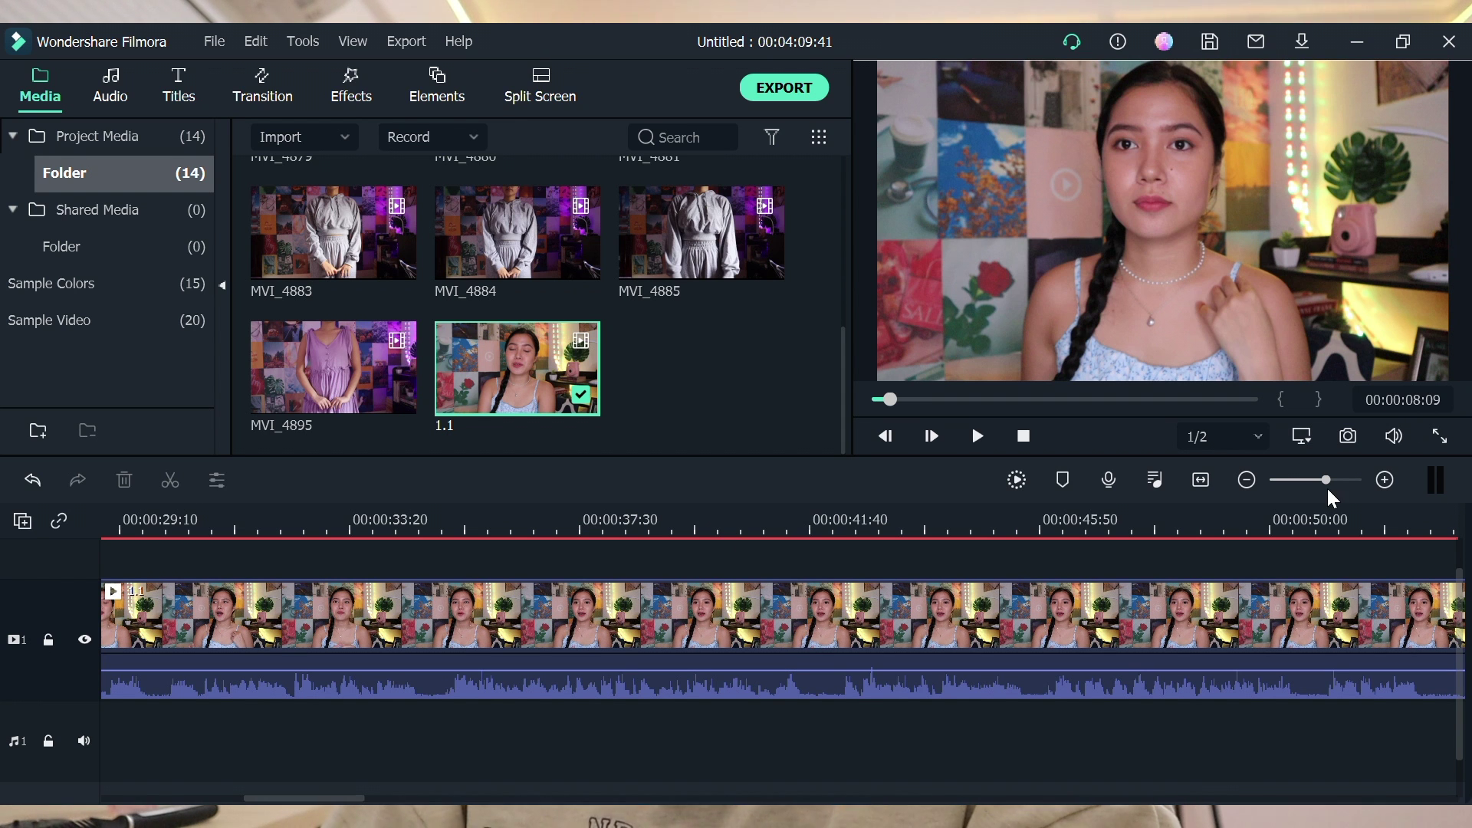
Step: Adjust the timeline zoom, cut the try-on clip at the playhead, and select MVI_4885
{"action": "left_click_drag", "start_coordinate": [1326, 480], "coordinate": [1310, 480]}
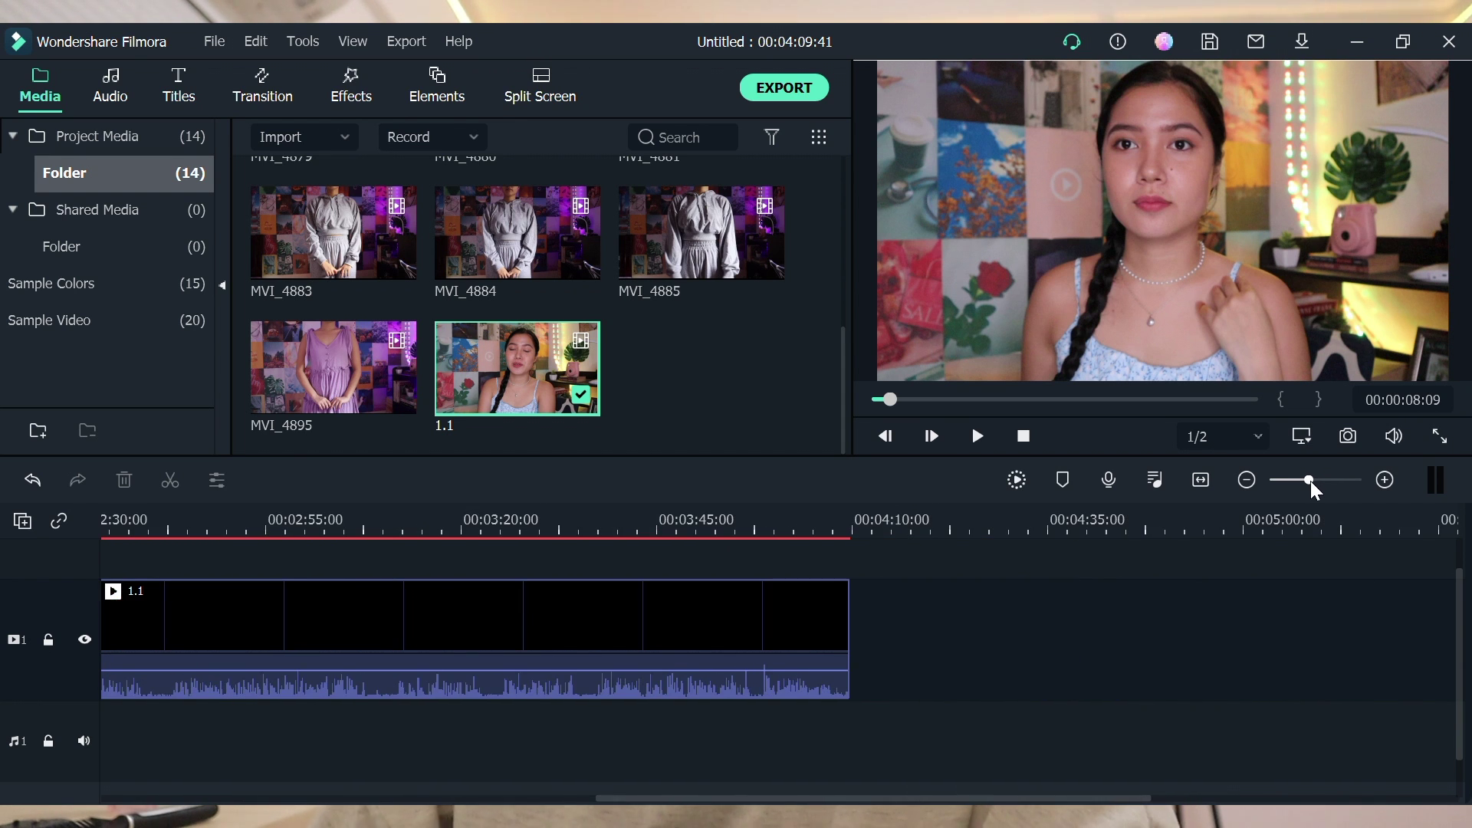
{"action": "scroll", "coordinate": [871, 690], "scroll_direction": "up", "scroll_amount": 10}
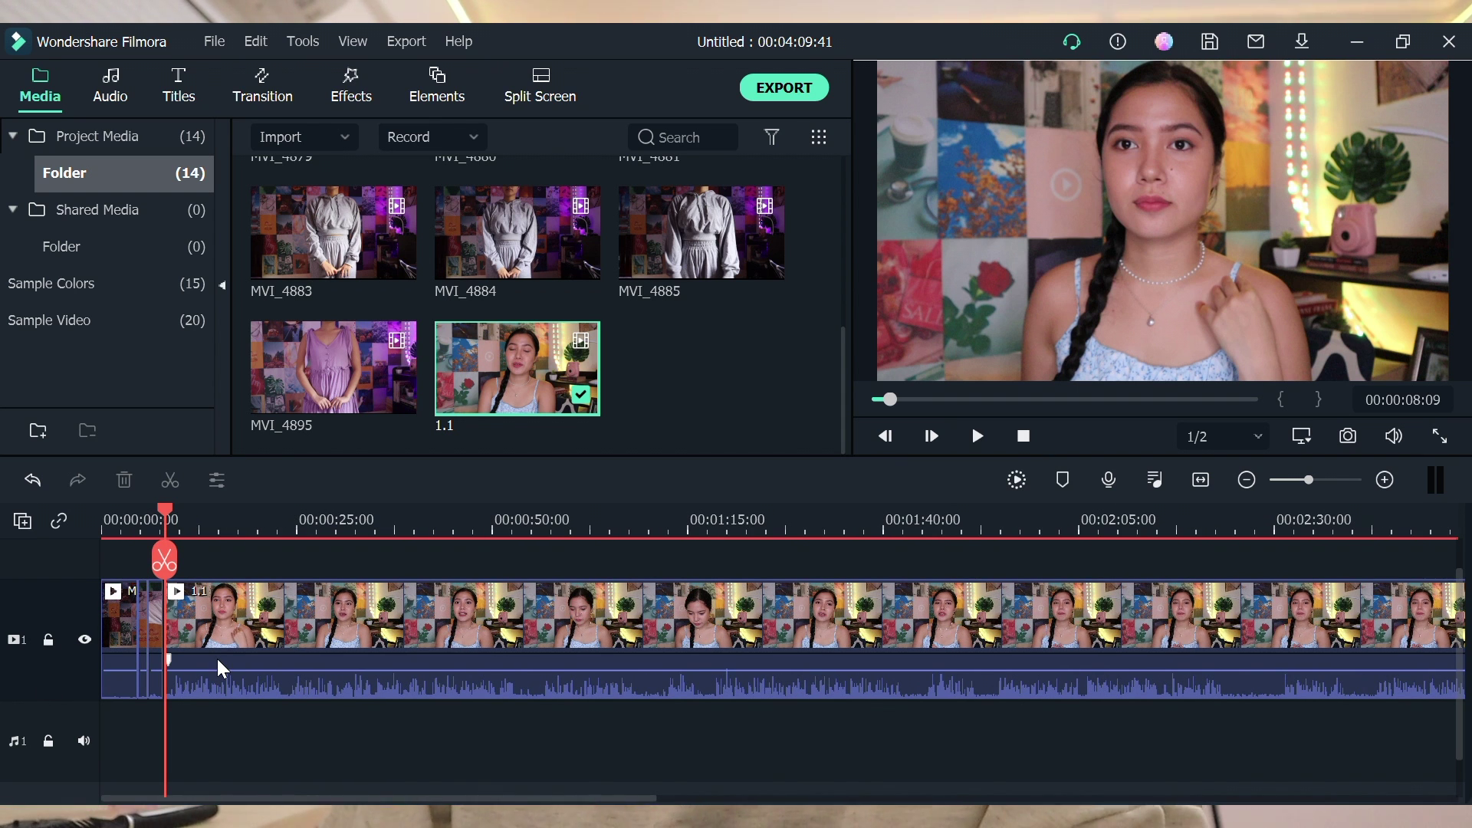
{"action": "mouse_move", "coordinate": [1308, 483]}
{"action": "left_mouse_down"}
{"action": "mouse_move", "coordinate": [1326, 479]}
{"action": "mouse_move", "coordinate": [1294, 480]}
{"action": "left_mouse_up"}
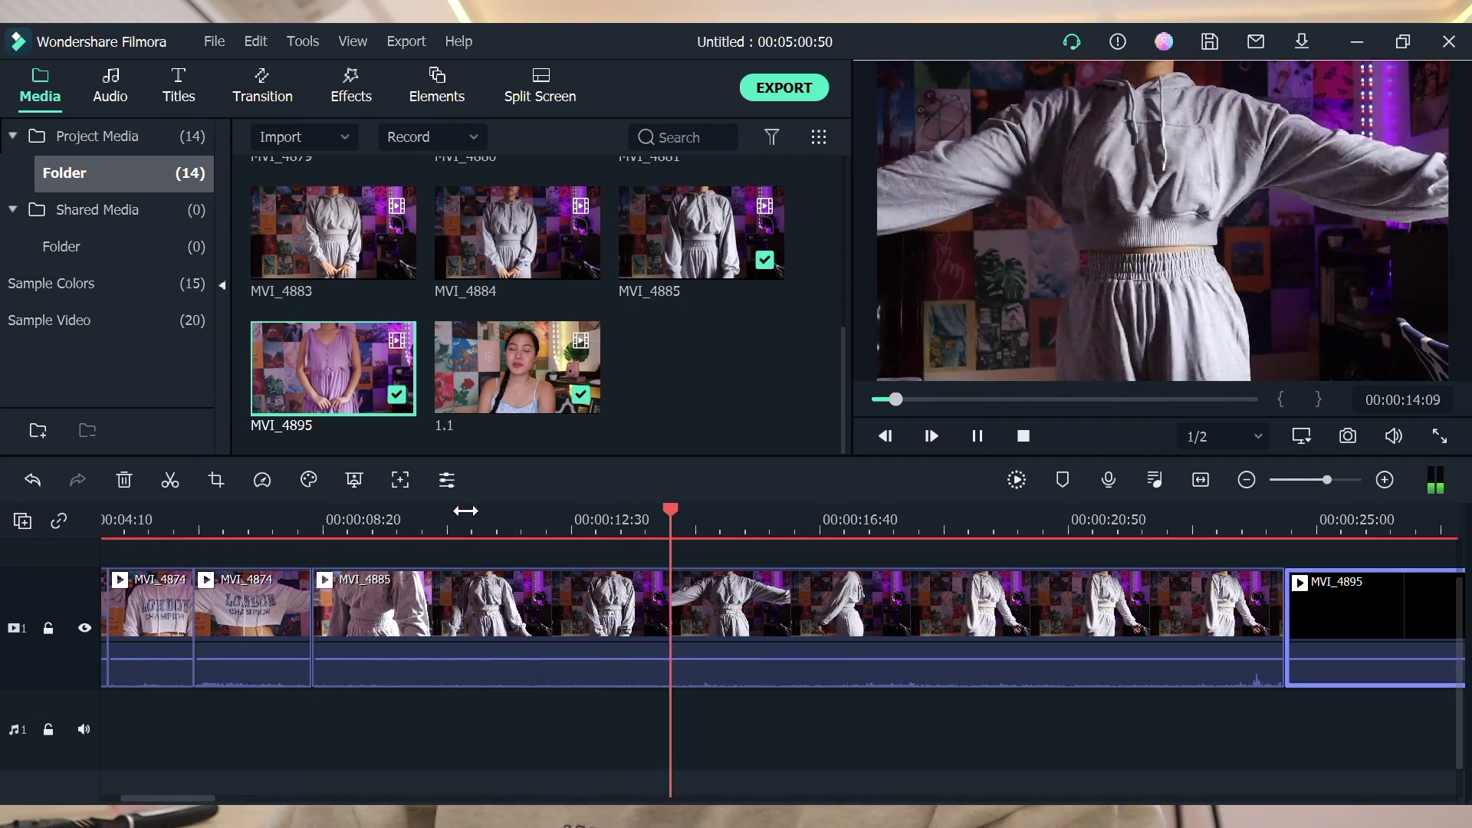
{"action": "left_click", "coordinate": [526, 529]}
{"action": "left_click", "coordinate": [270, 529]}
{"action": "left_click", "coordinate": [387, 529]}
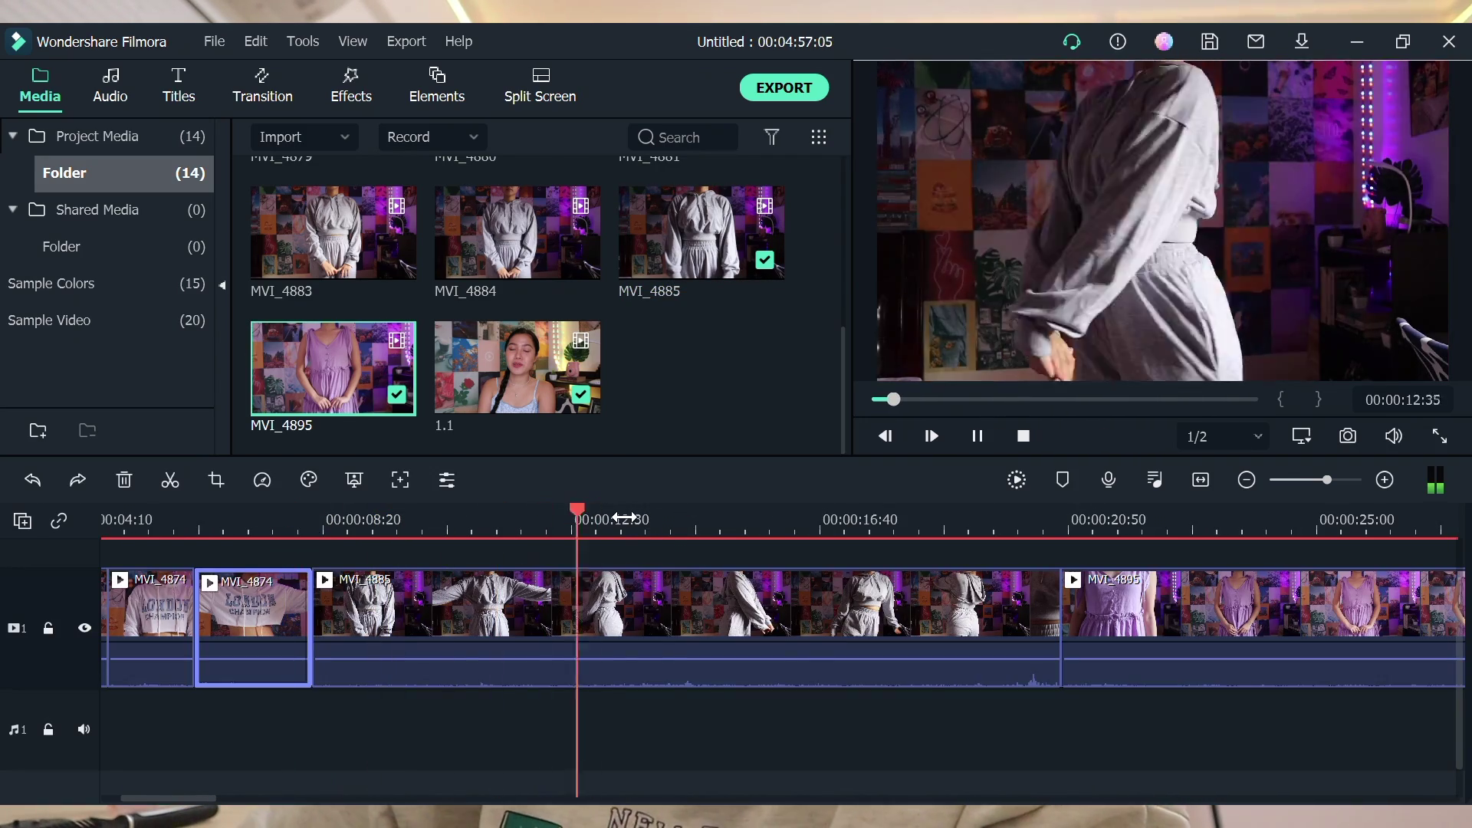
{"action": "left_click", "coordinate": [790, 640]}
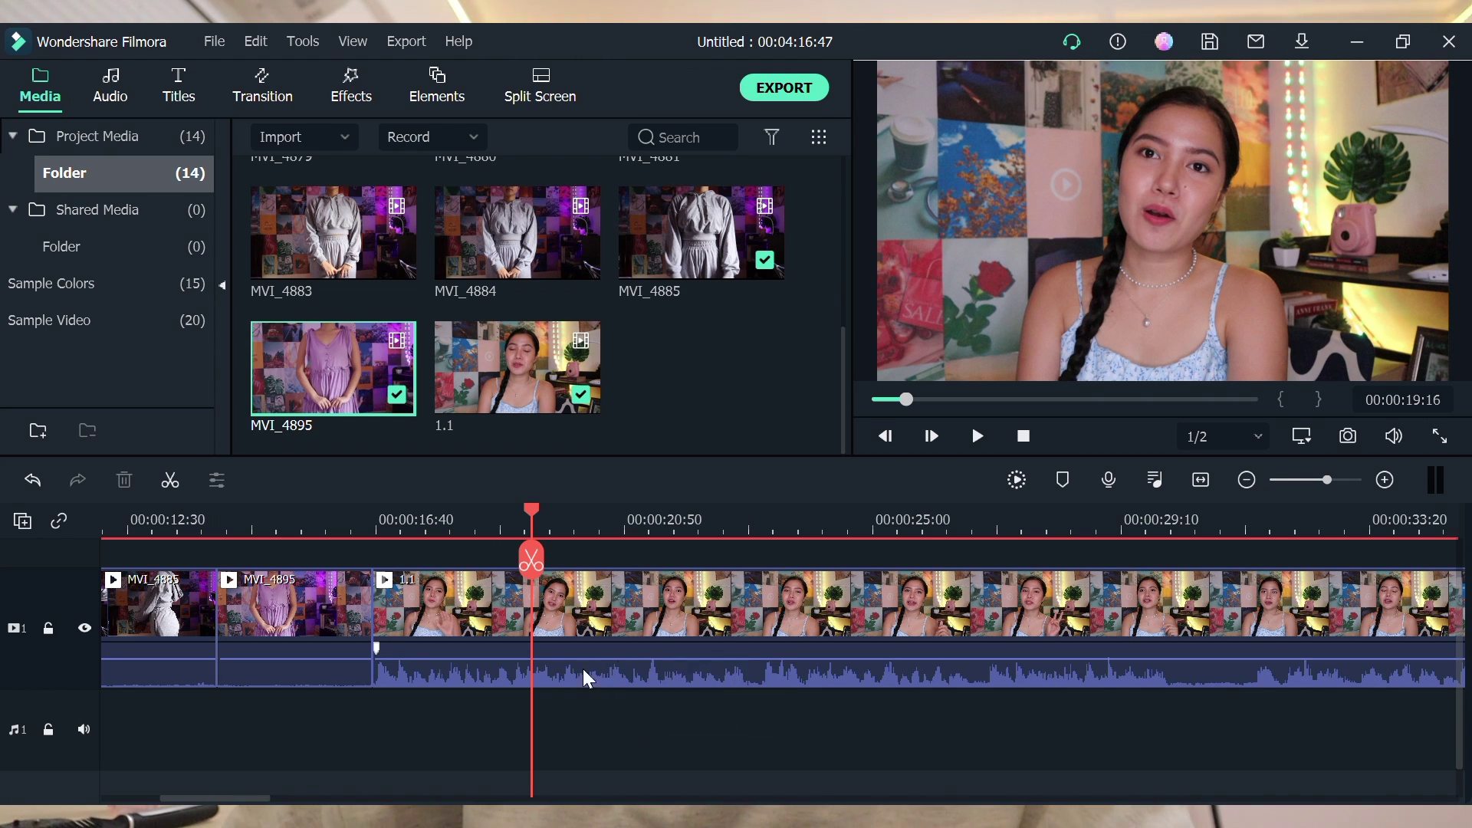
Step: Lower clip 1.1's volume to -4.88 dB and split it at 00:00:22:54
{"action": "mouse_move", "coordinate": [618, 662]}
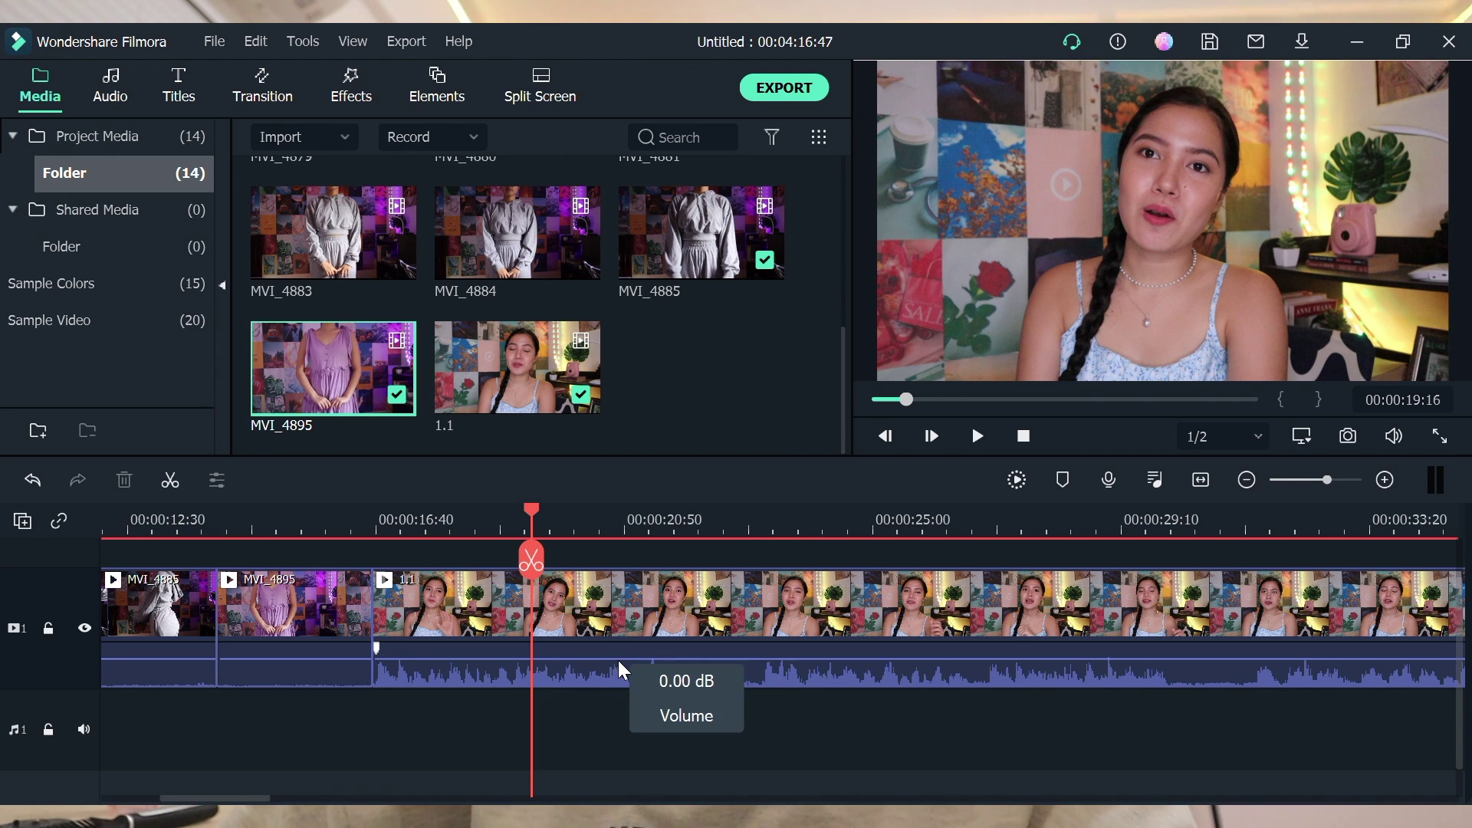
{"action": "left_click_drag", "start_coordinate": [618, 660], "coordinate": [618, 664]}
{"action": "left_click", "coordinate": [751, 515]}
{"action": "key", "text": "space"}
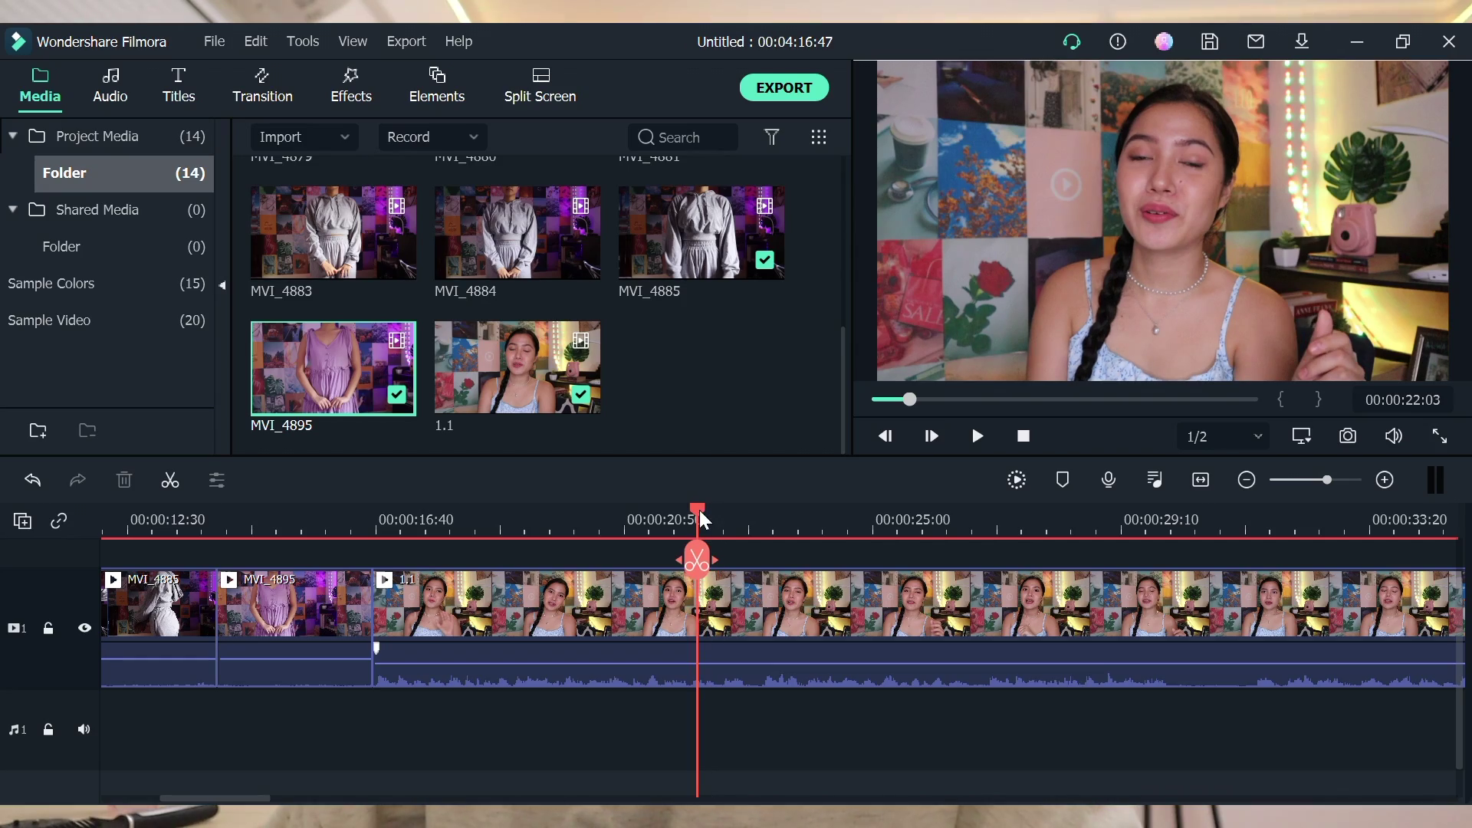
{"action": "left_click_drag", "start_coordinate": [706, 519], "coordinate": [751, 529]}
{"action": "left_click", "coordinate": [679, 669]}
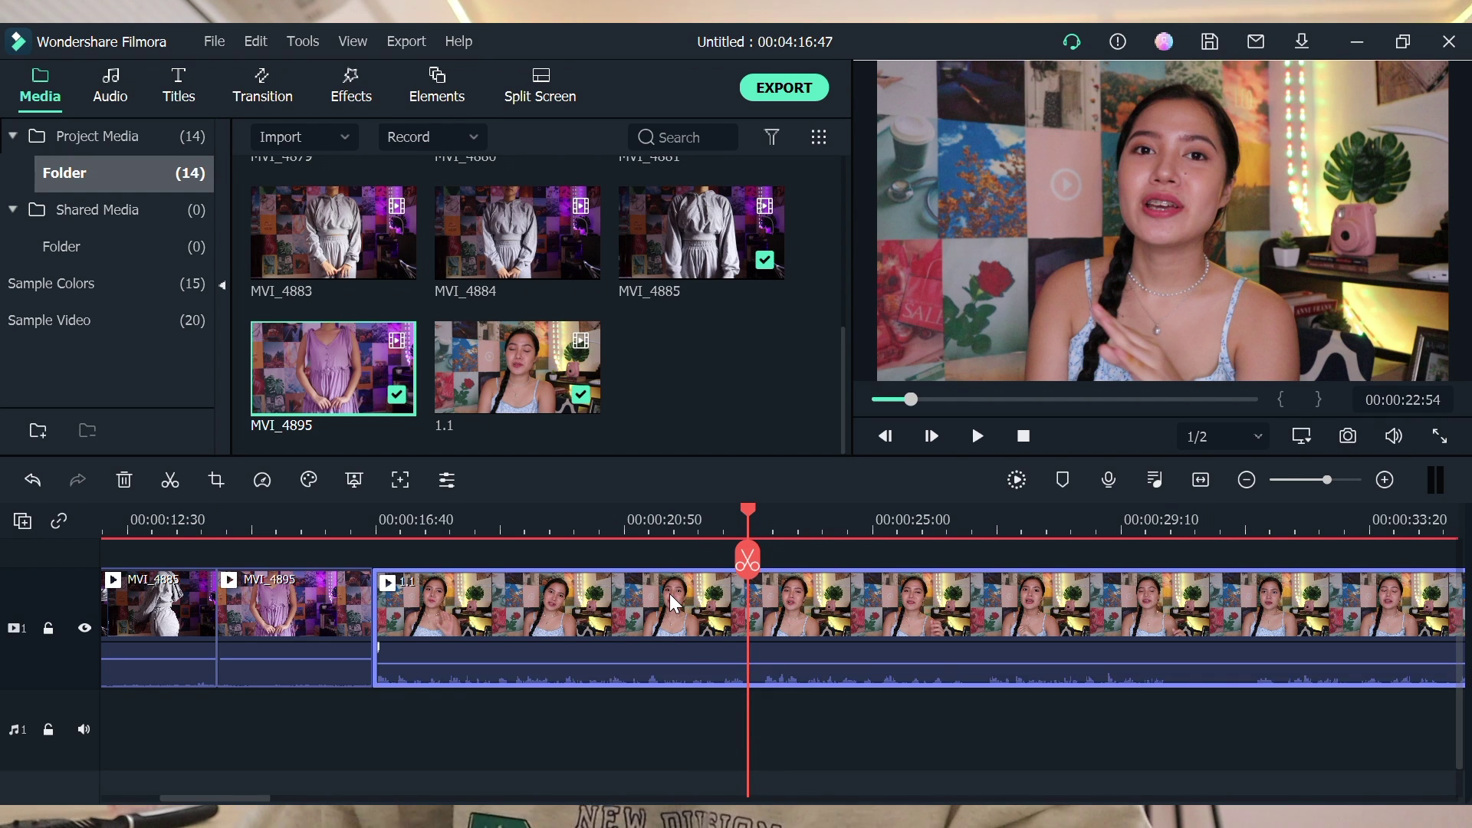
{"action": "key", "text": "ctrl+b"}
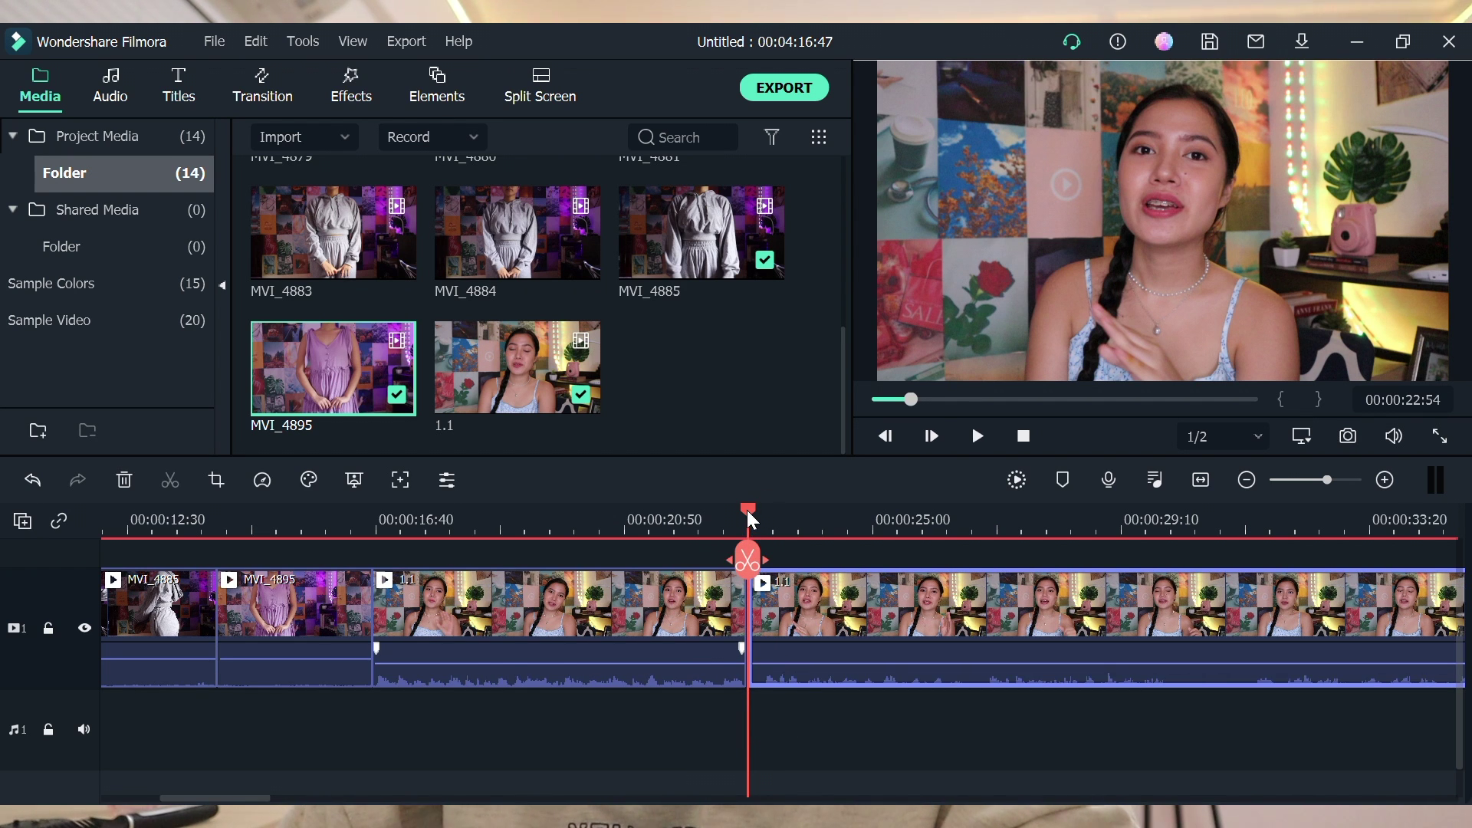
Step: Split clip 1.1 again at 00:00:23:10, delete the short piece, and play the edit
{"action": "left_click_drag", "start_coordinate": [747, 510], "coordinate": [765, 510]}
{"action": "key", "text": "ctrl+b"}
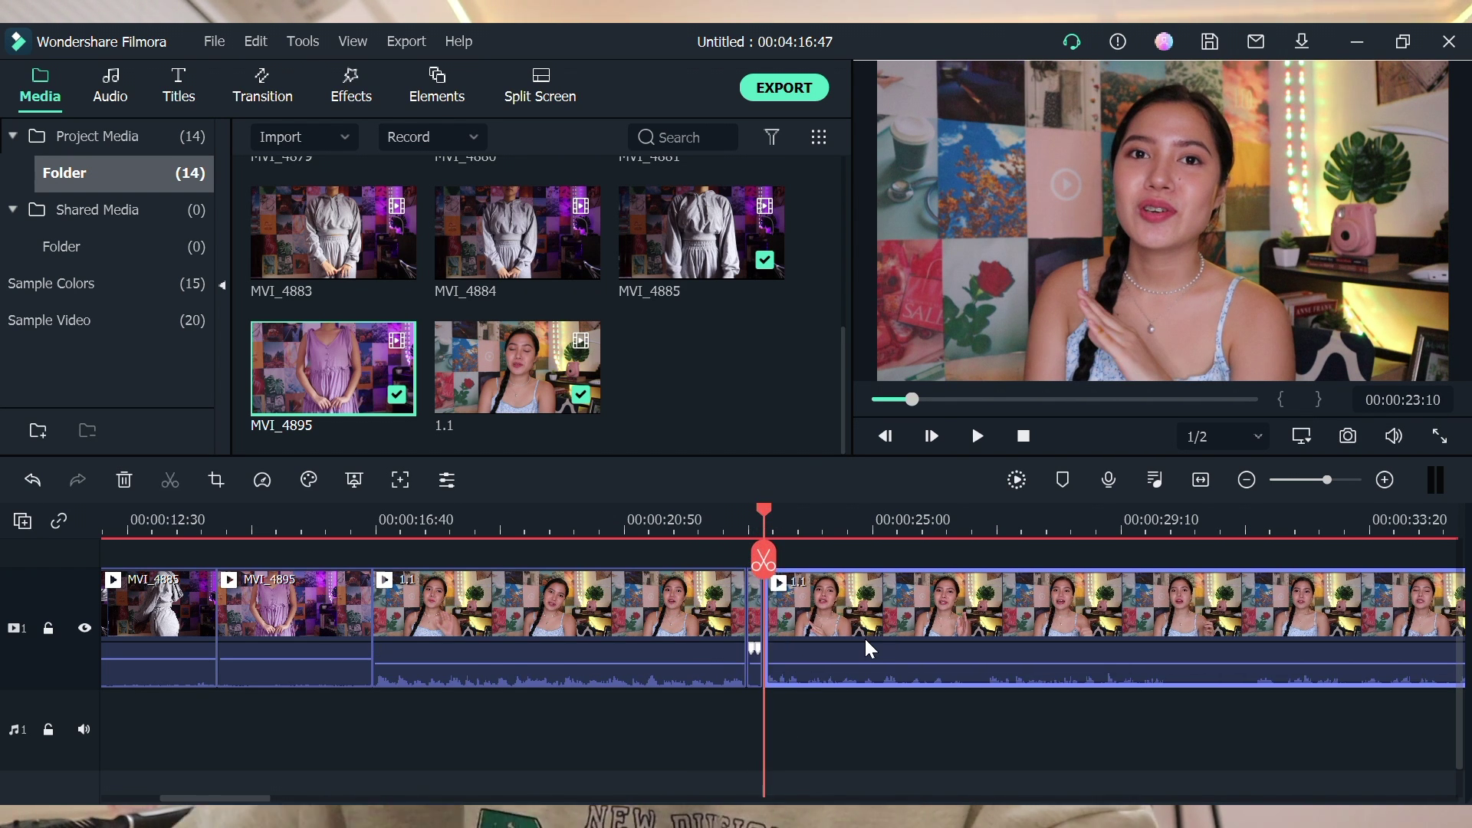
{"action": "left_click", "coordinate": [756, 632]}
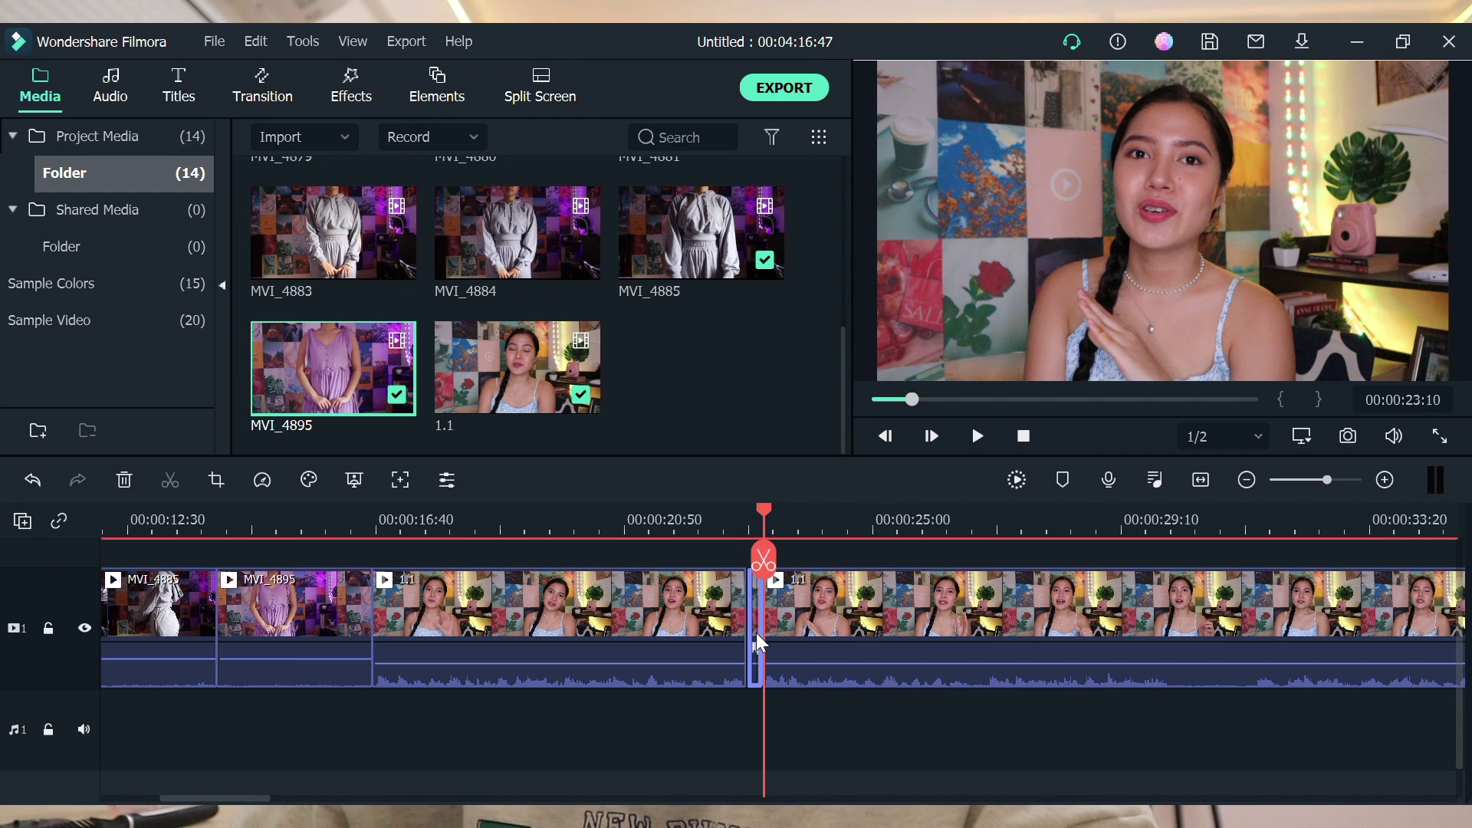
{"action": "key", "text": "Delete"}
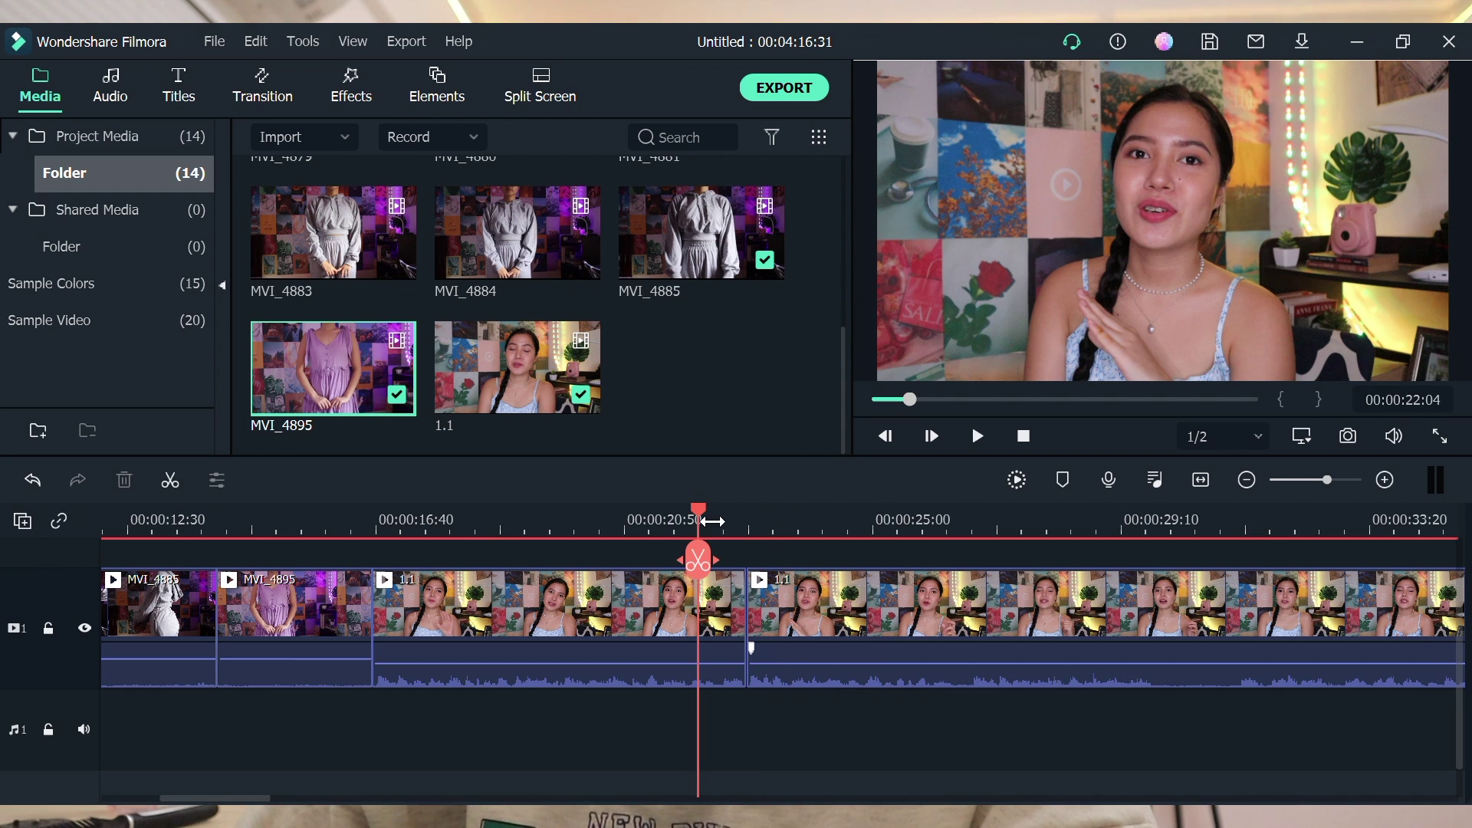
{"action": "key", "text": "space"}
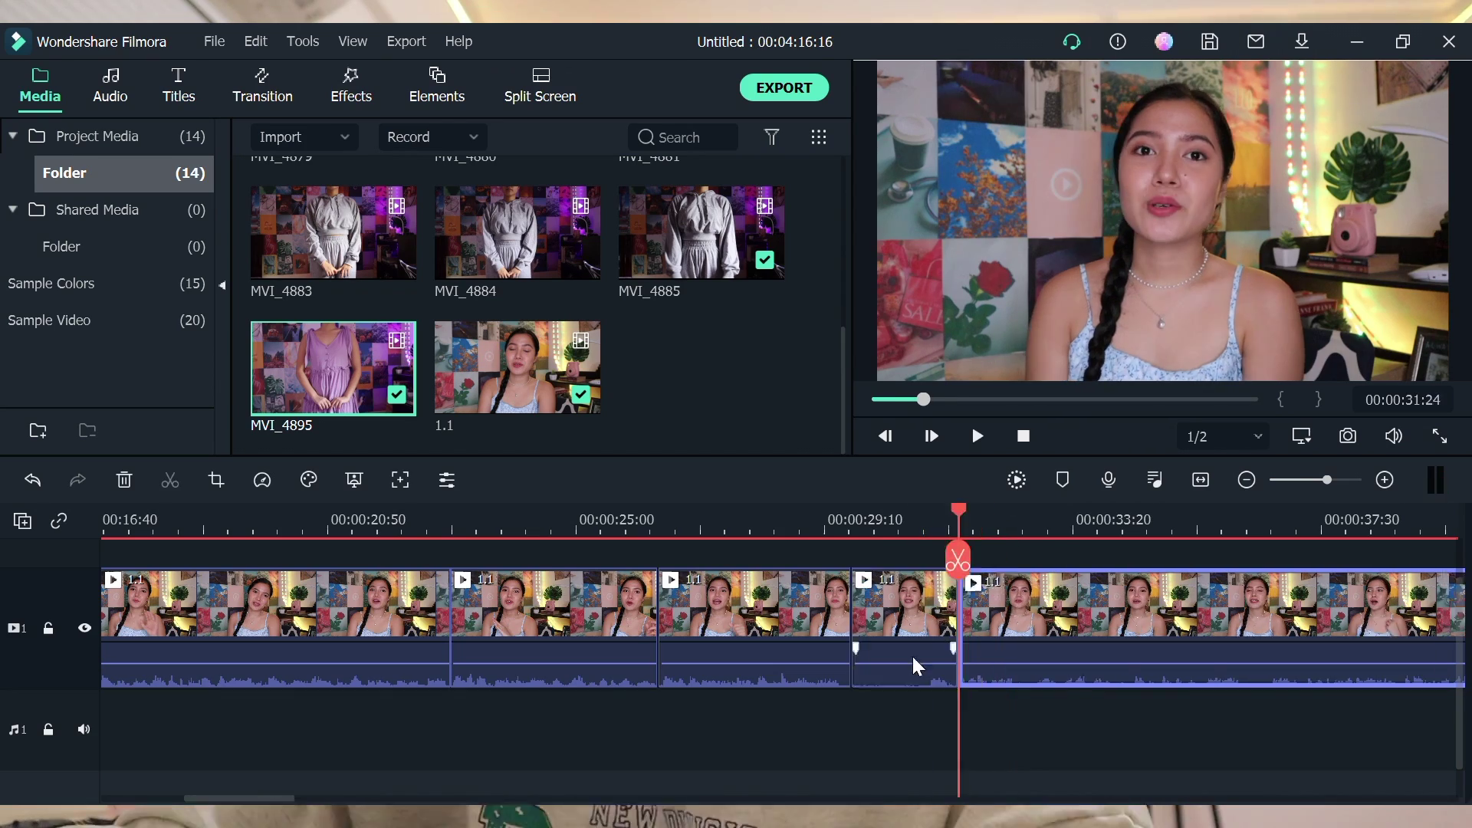
Step: Delete another short piece and cut the talking-head clip again at the playhead
{"action": "left_click", "coordinate": [914, 666]}
{"action": "key", "text": "Delete"}
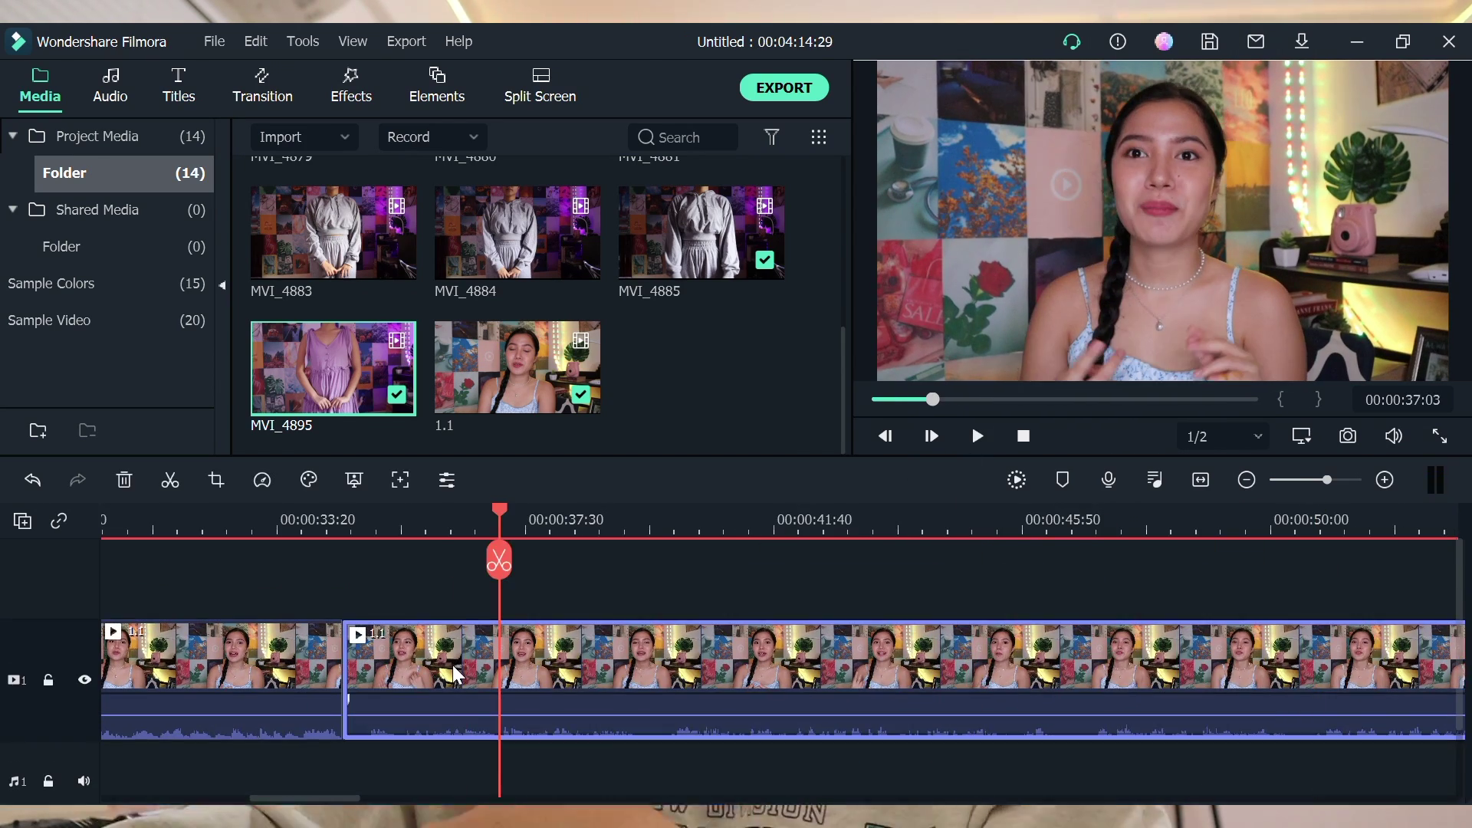
{"action": "left_click", "coordinate": [568, 561]}
{"action": "left_click_drag", "start_coordinate": [526, 527], "coordinate": [922, 527]}
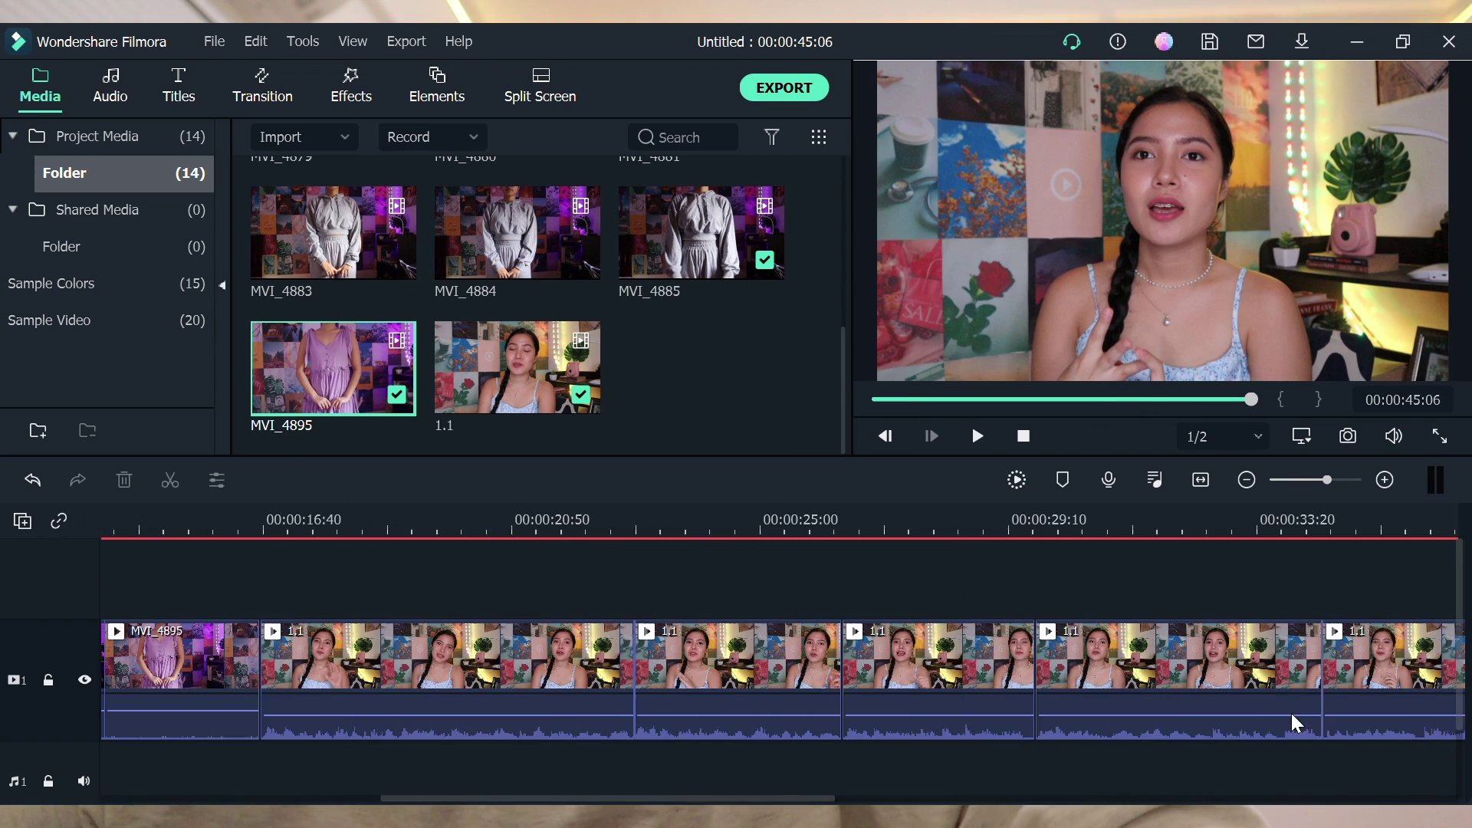
{"action": "scroll", "coordinate": [1291, 712], "scroll_direction": "left", "scroll_amount": 5}
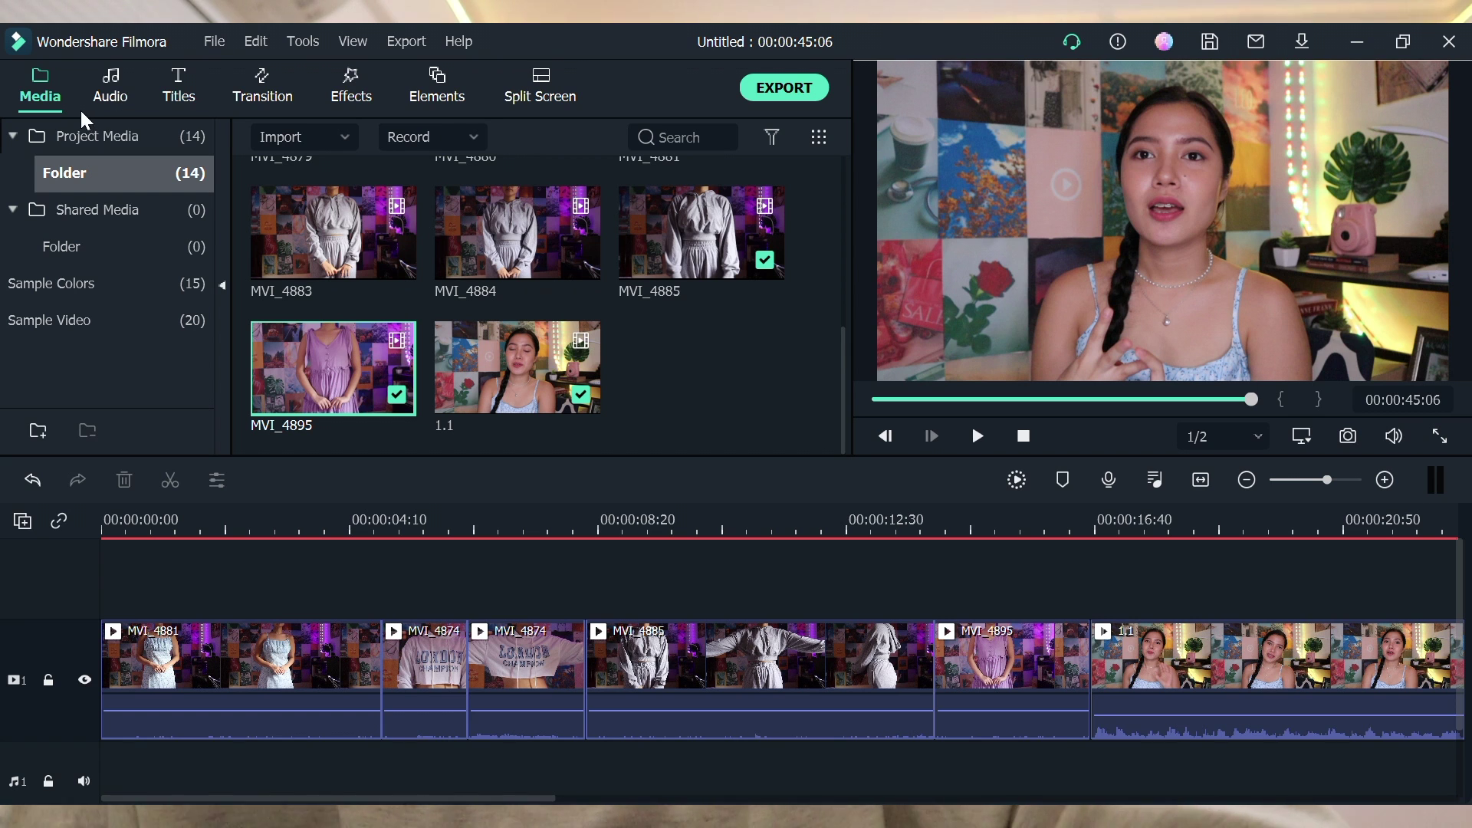
{"action": "left_click", "coordinate": [112, 88]}
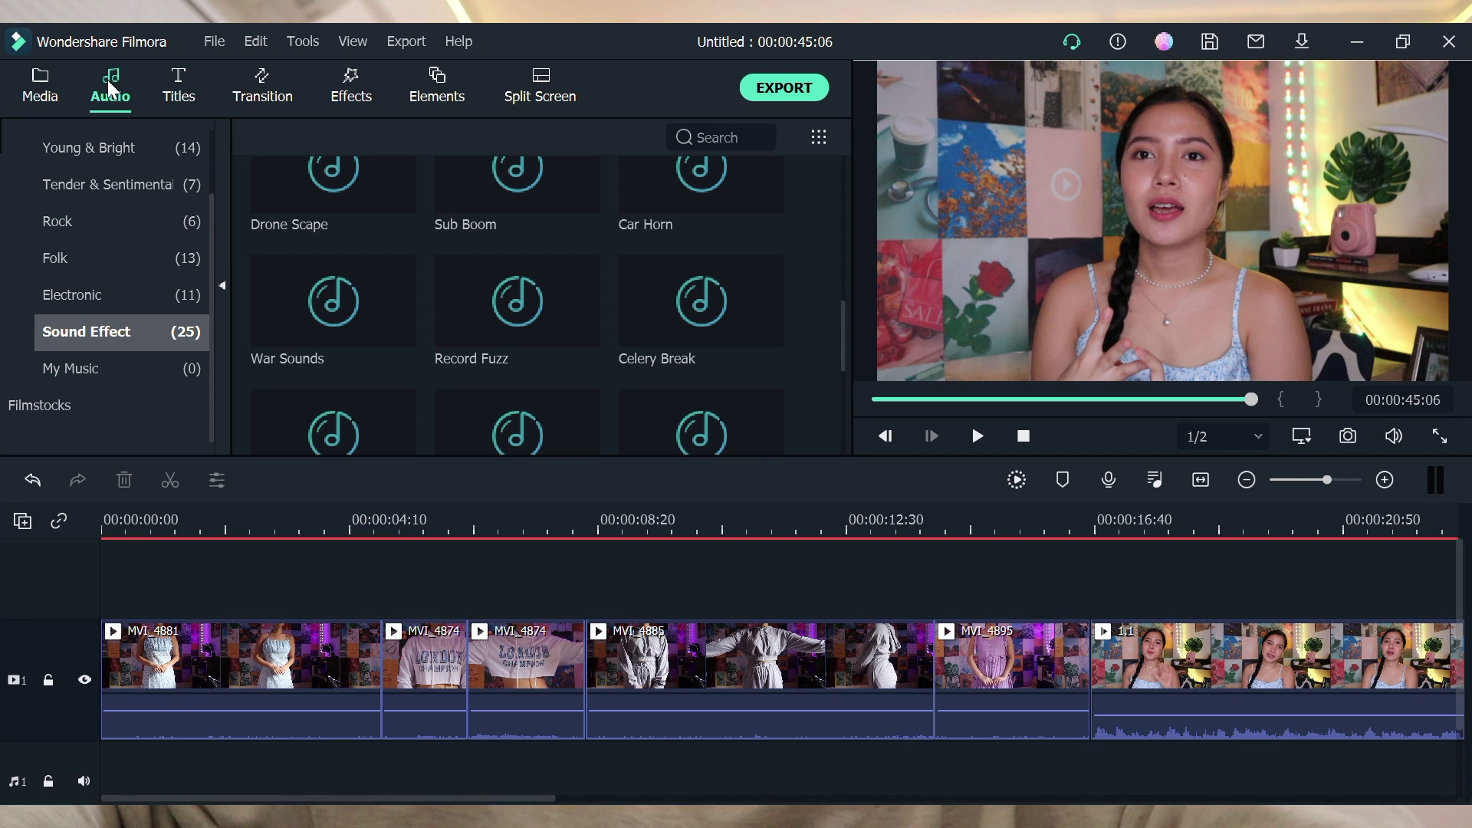
{"action": "scroll", "coordinate": [62, 237], "scroll_direction": "up", "scroll_amount": 2}
{"action": "left_click", "coordinate": [63, 219]}
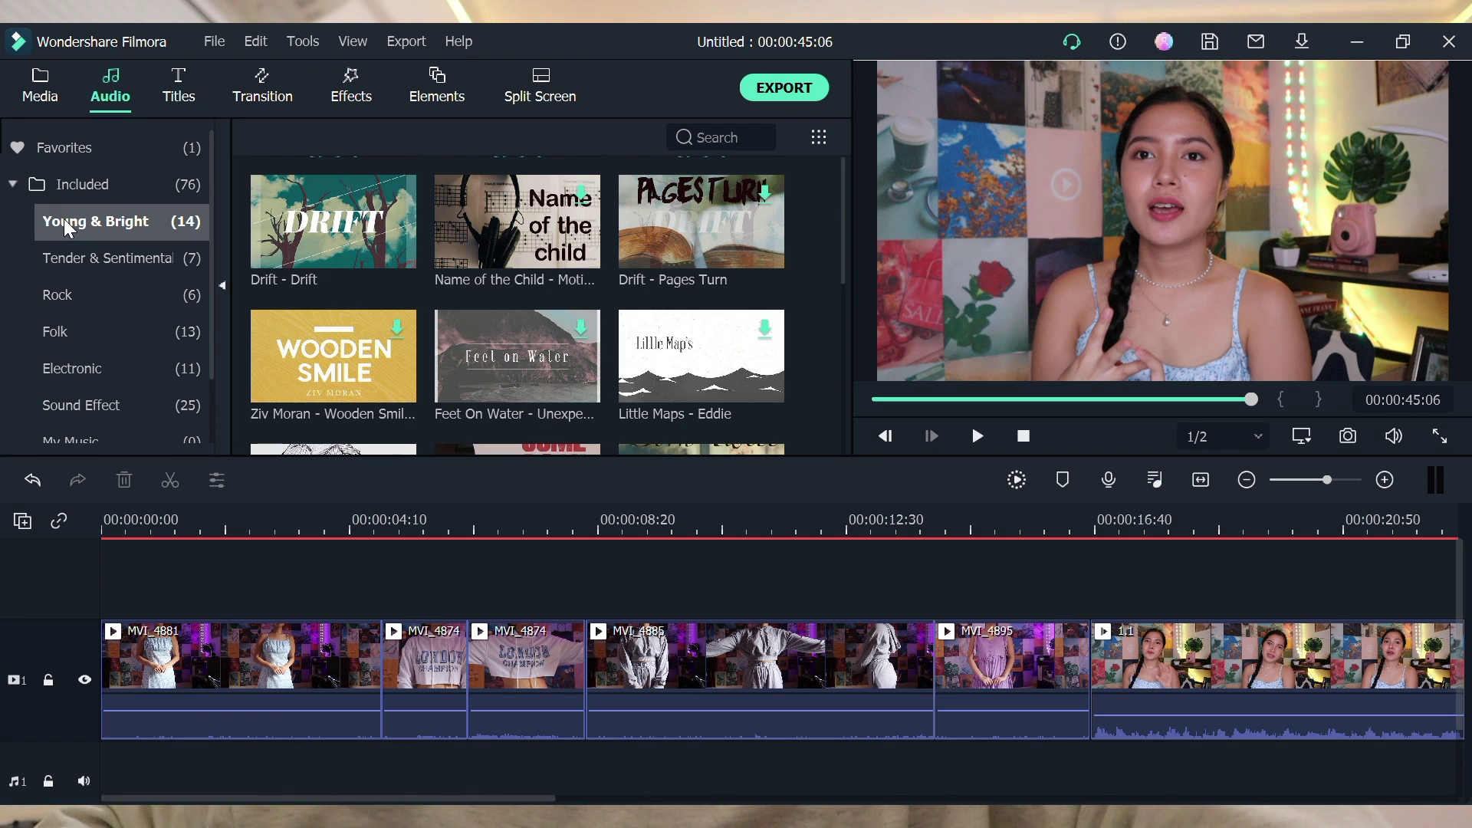
{"action": "left_click", "coordinate": [300, 247]}
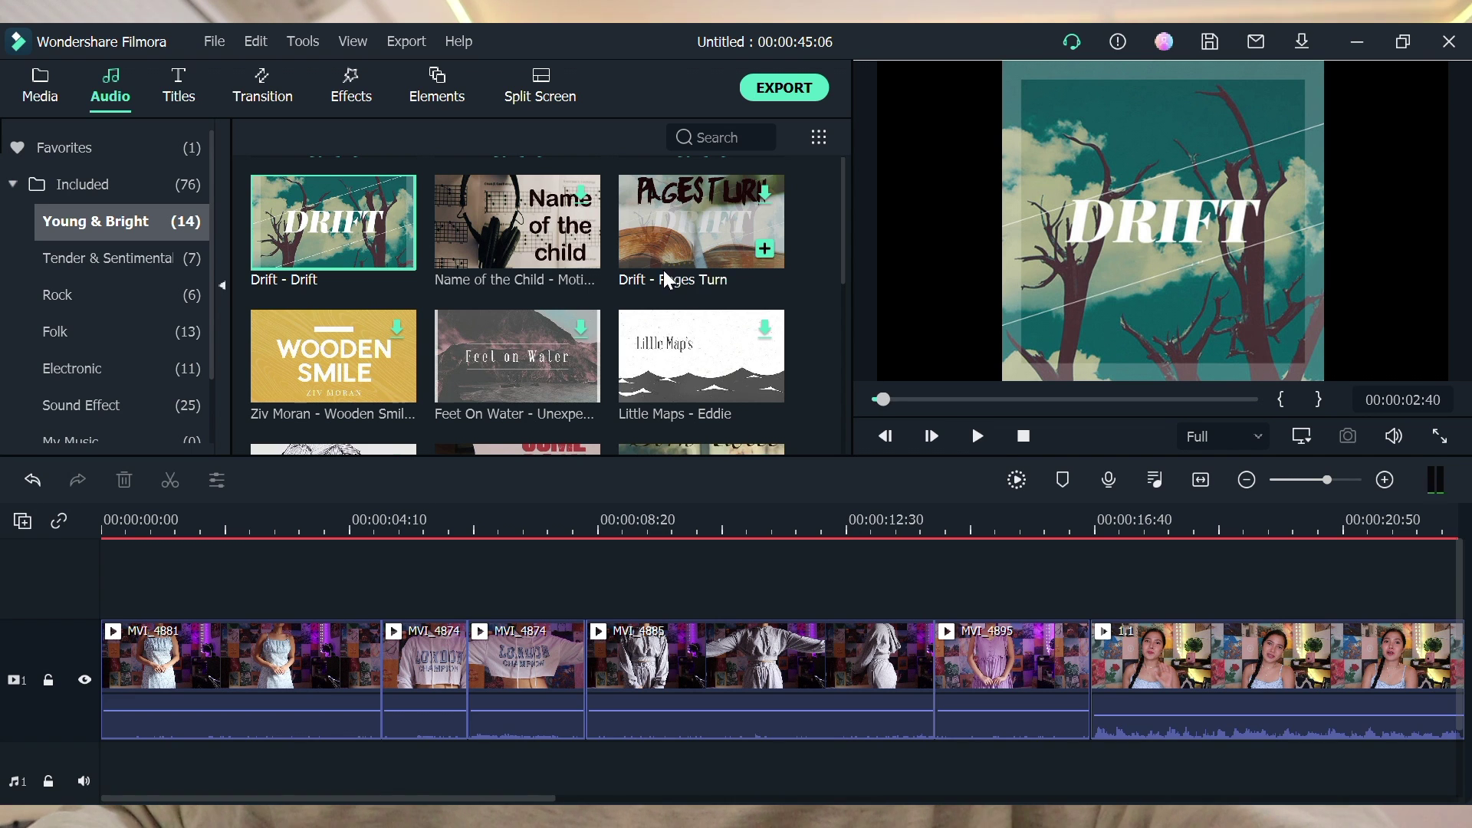
{"action": "left_click", "coordinate": [129, 365]}
{"action": "scroll", "coordinate": [129, 366], "scroll_direction": "down", "scroll_amount": 1}
{"action": "scroll", "coordinate": [129, 365], "scroll_direction": "up", "scroll_amount": 1}
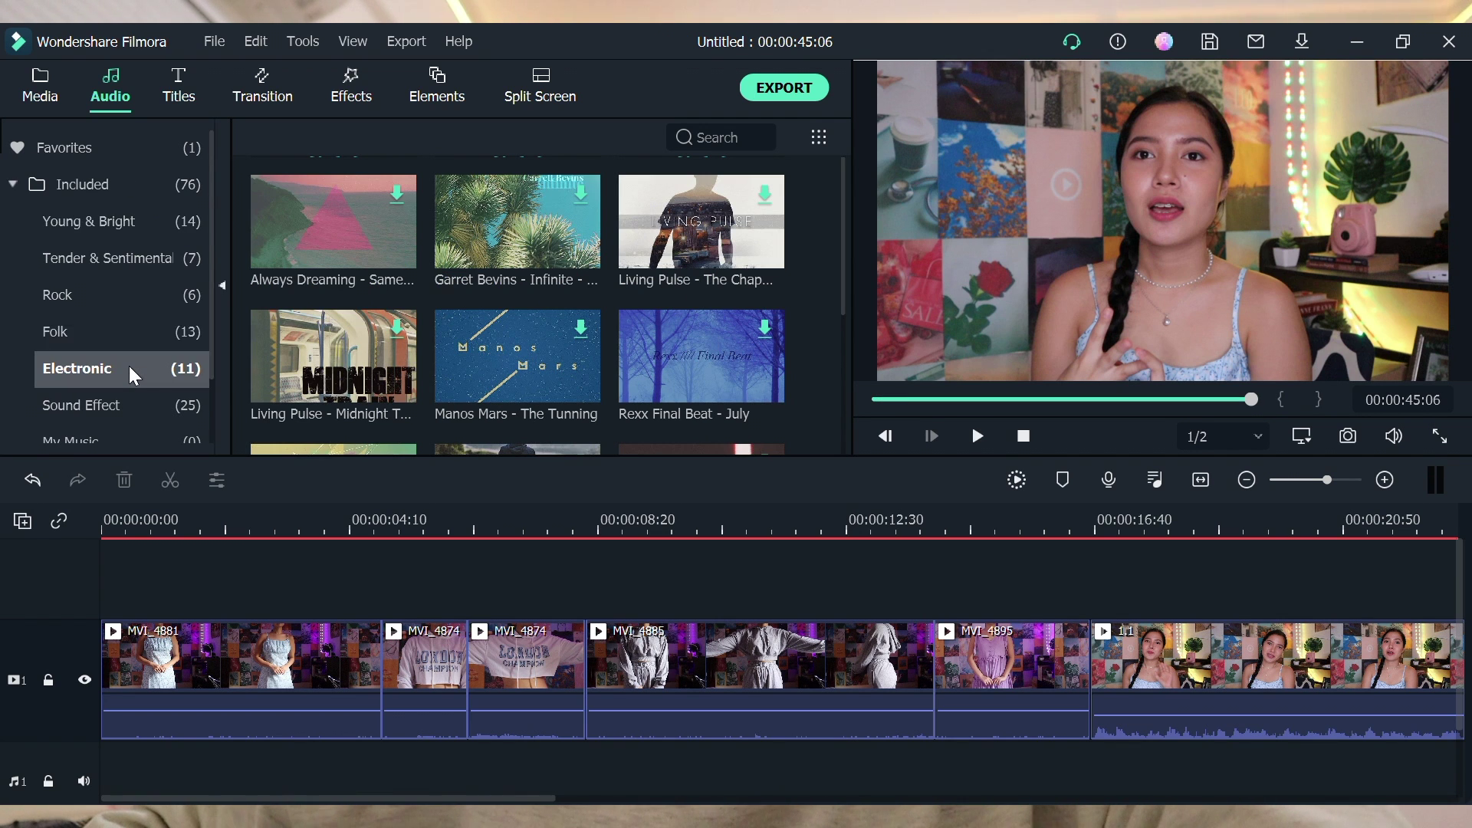
{"action": "left_click", "coordinate": [75, 218]}
{"action": "left_click", "coordinate": [66, 252]}
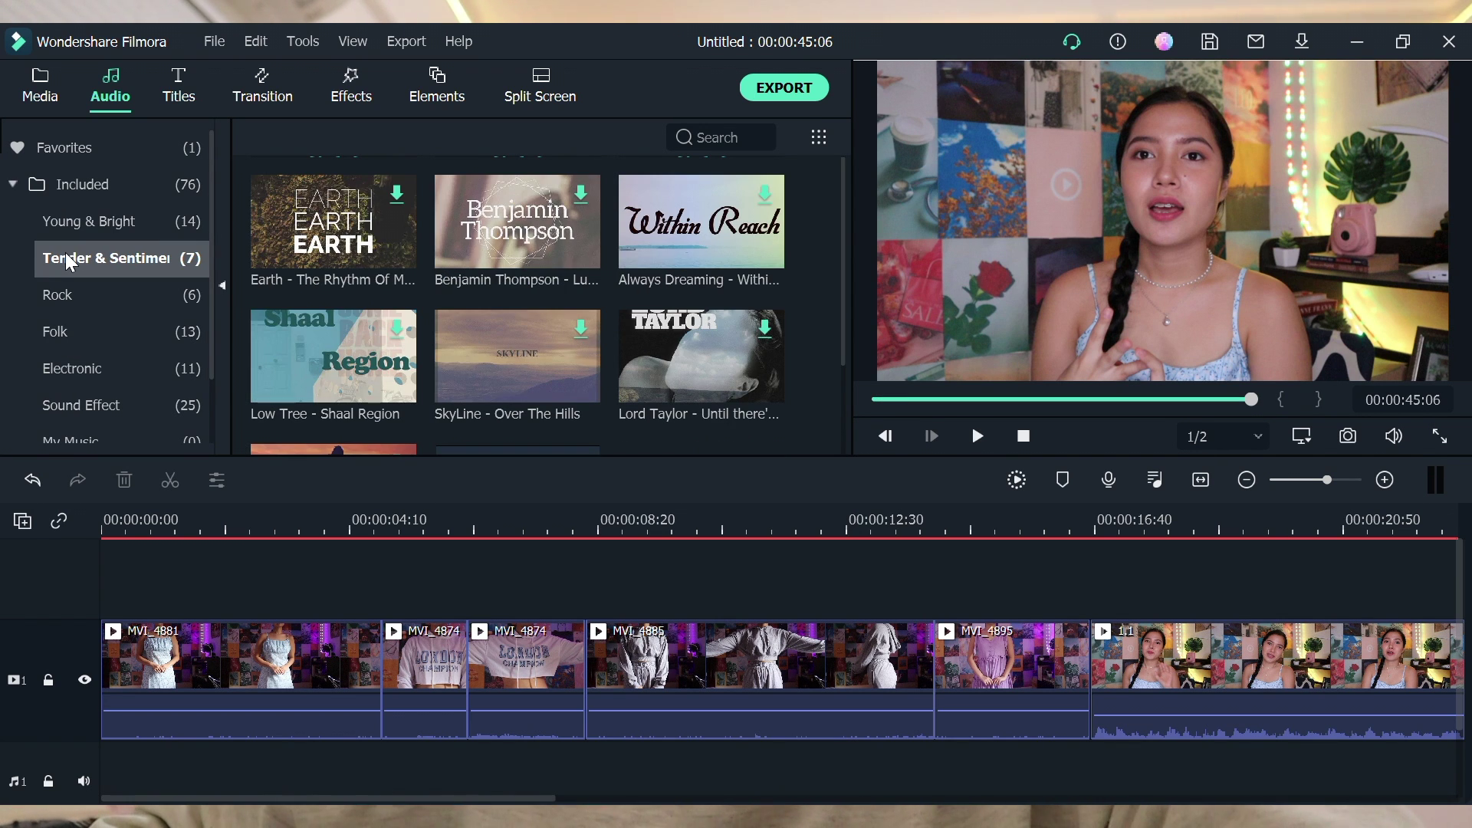
{"action": "left_click", "coordinate": [66, 297]}
{"action": "left_click", "coordinate": [76, 366]}
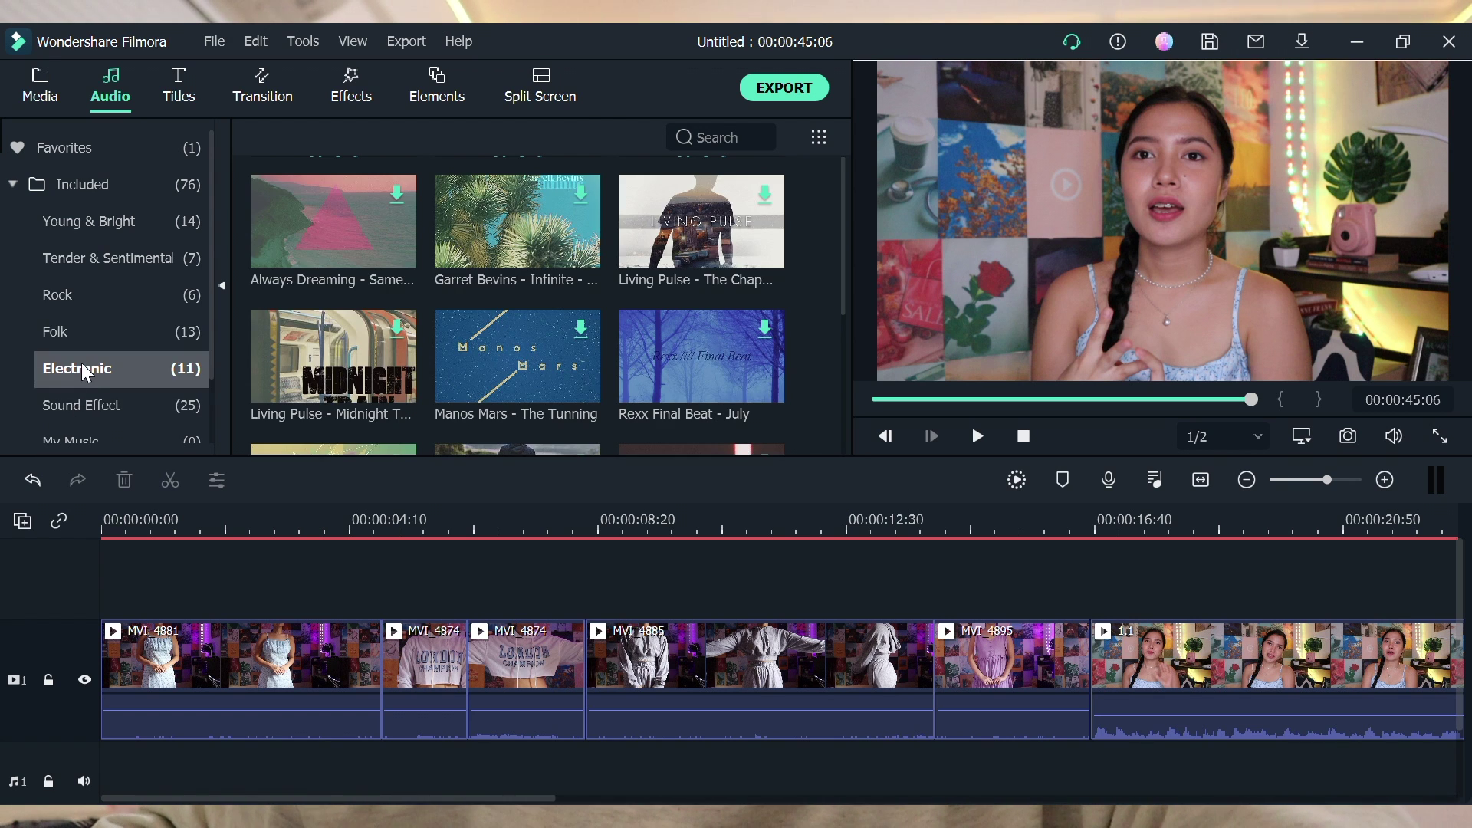
{"action": "left_click", "coordinate": [89, 404]}
{"action": "mouse_move", "coordinate": [361, 247]}
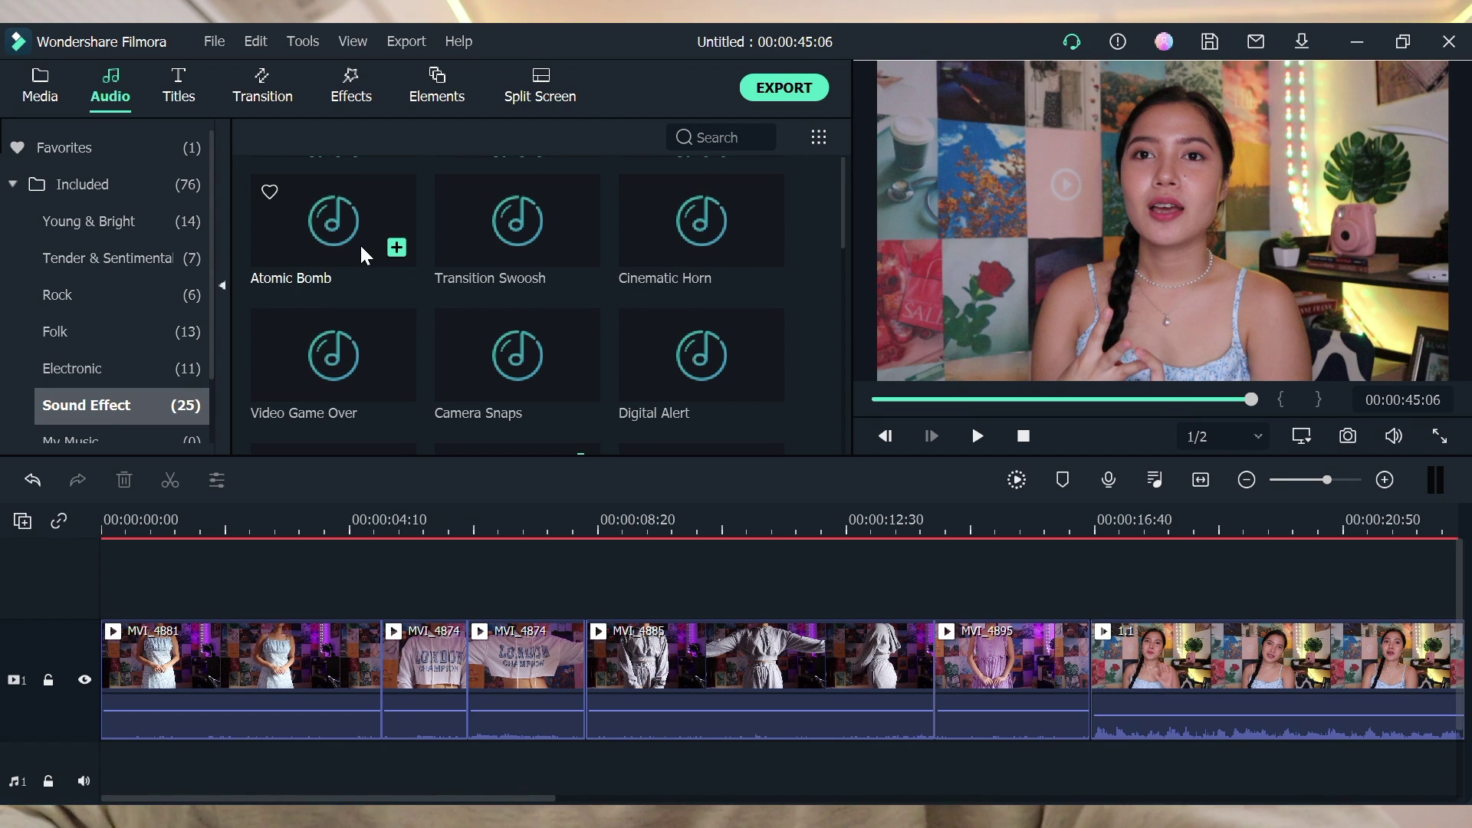
{"action": "left_click", "coordinate": [128, 219]}
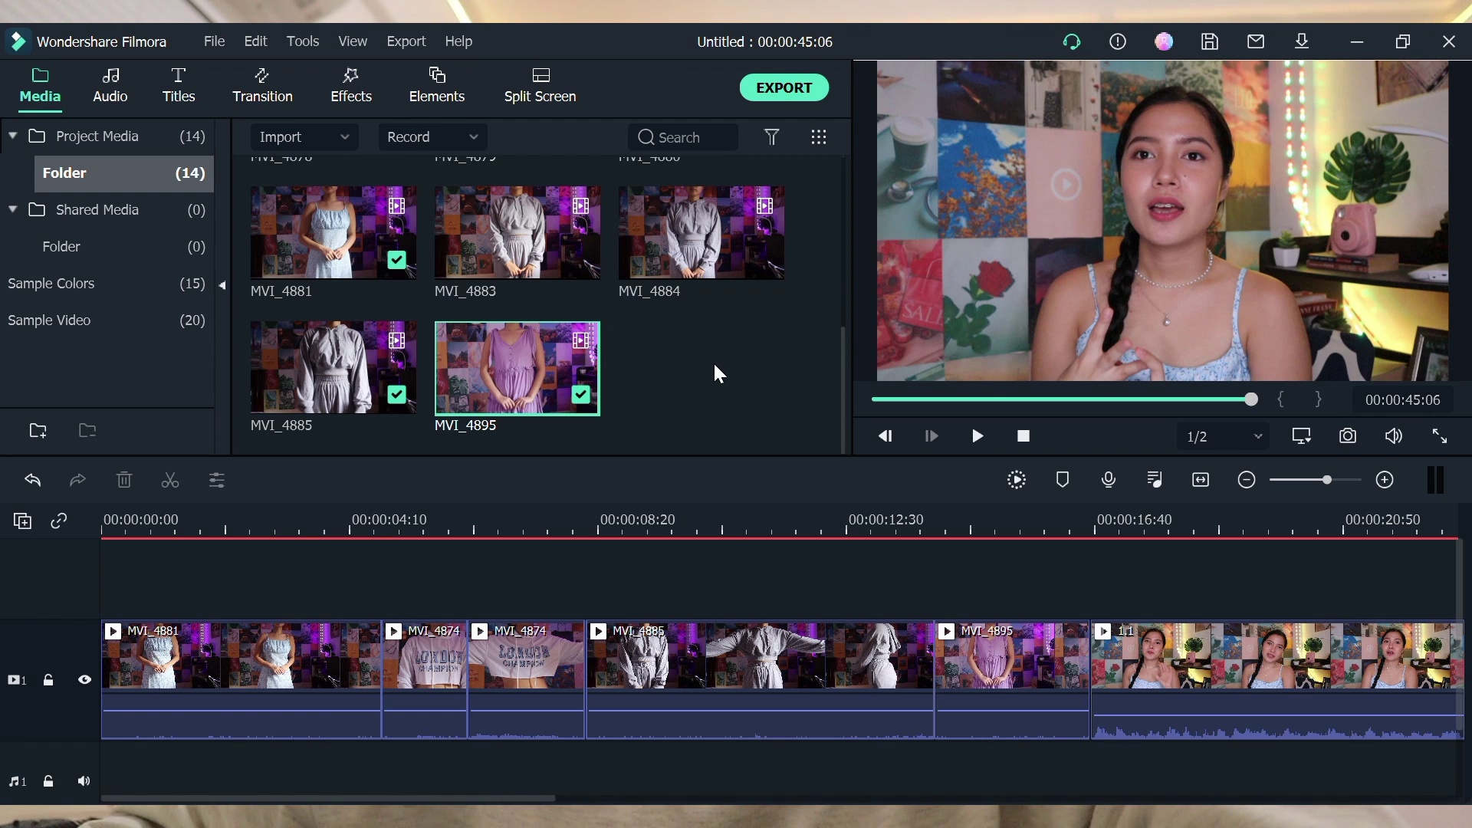
Step: Preview the HOAX - Moon Moon Baby music track in the media bin
{"action": "left_click", "coordinate": [714, 367]}
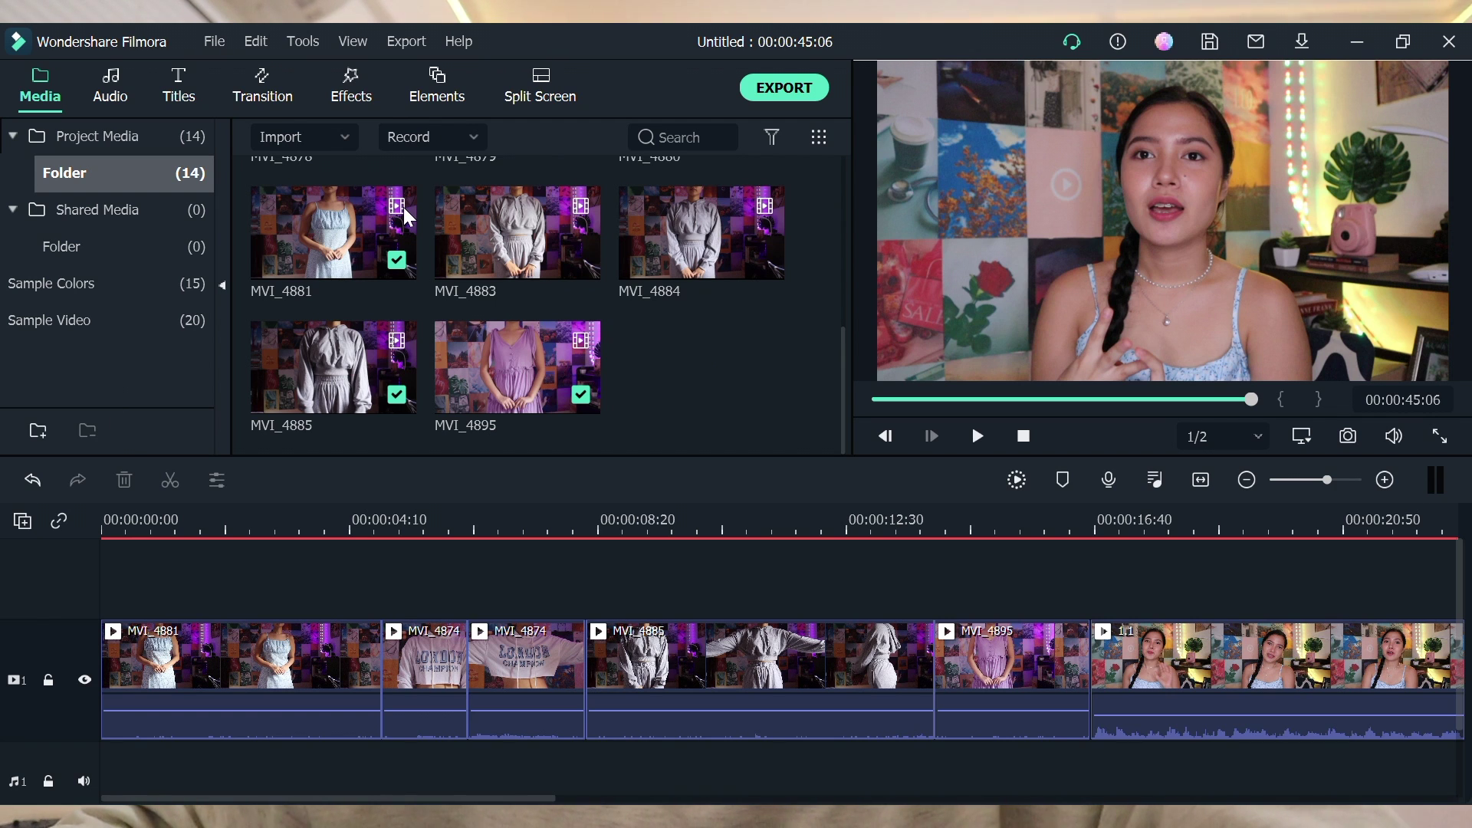
{"action": "double_click", "coordinate": [669, 390]}
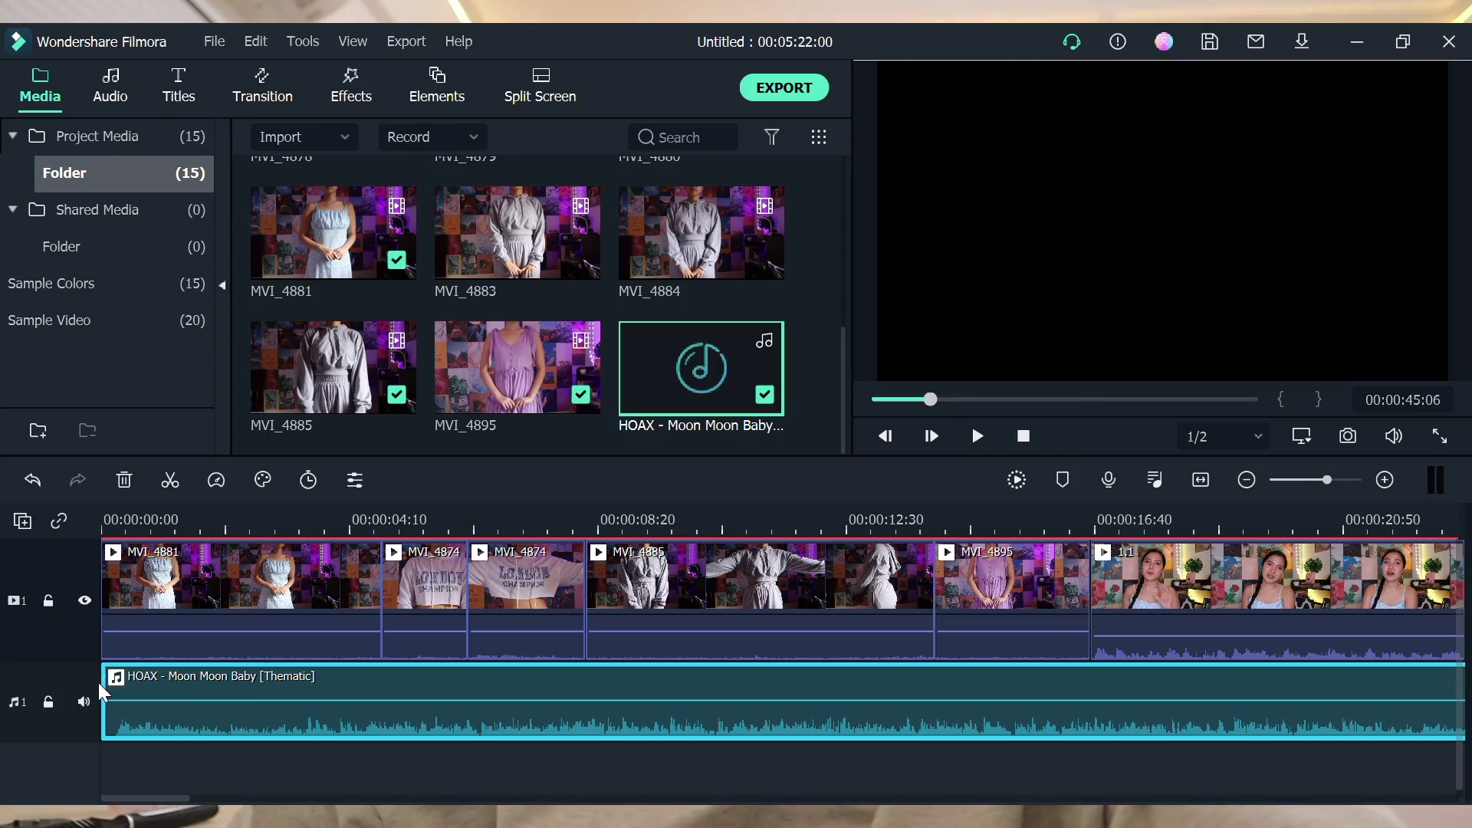
Step: Split and trim MVI_4881 at about 2 seconds and move MVI_4895 into second place
{"action": "mouse_move", "coordinate": [223, 521]}
{"action": "left_mouse_down"}
{"action": "mouse_move", "coordinate": [414, 521]}
{"action": "mouse_move", "coordinate": [230, 522]}
{"action": "left_mouse_up"}
{"action": "key", "text": "ctrl+b"}
{"action": "left_click_drag", "start_coordinate": [221, 613], "coordinate": [328, 526]}
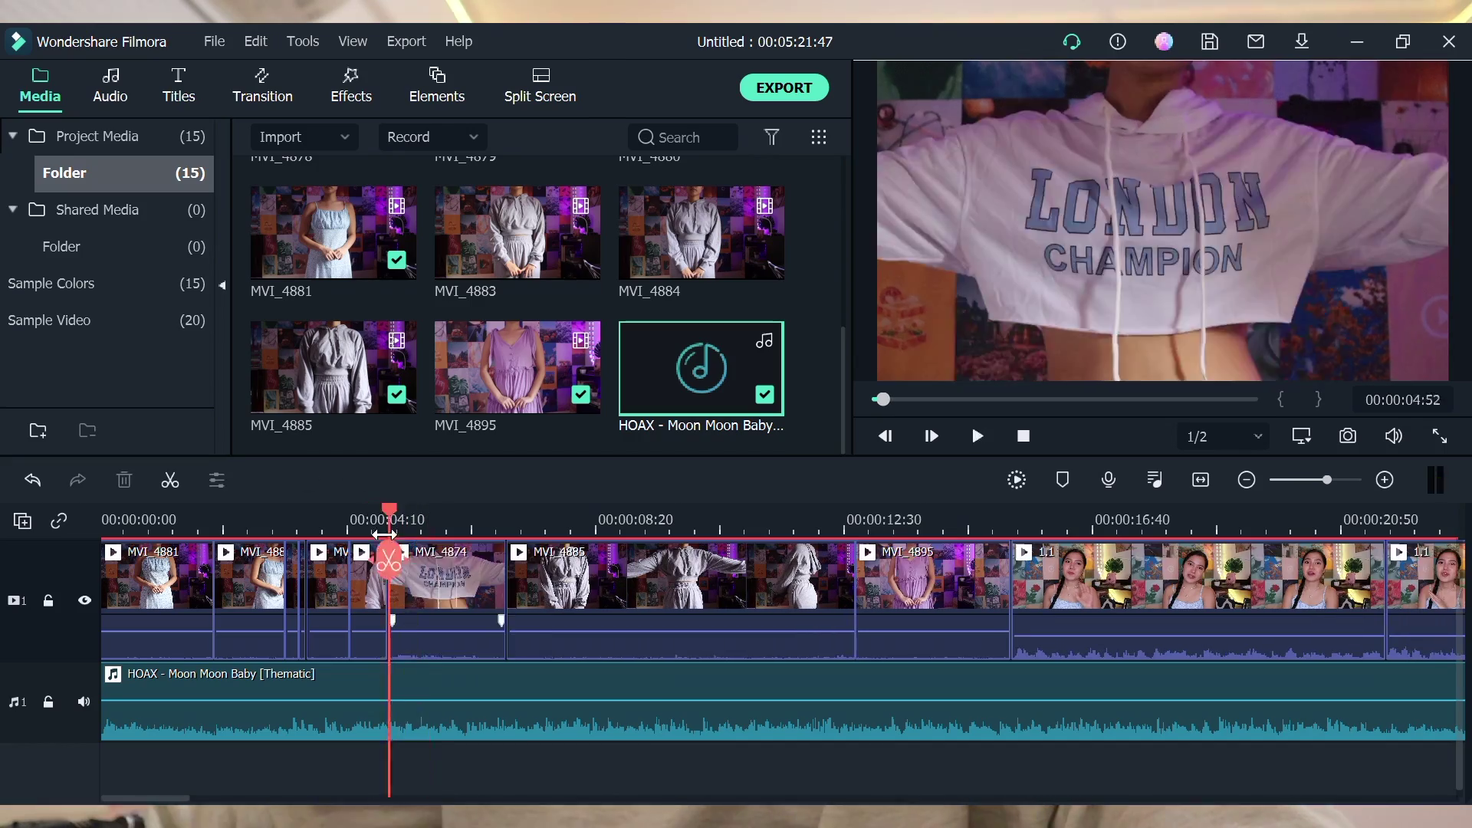
{"action": "left_click", "coordinate": [437, 605]}
{"action": "left_click_drag", "start_coordinate": [437, 606], "coordinate": [270, 525]}
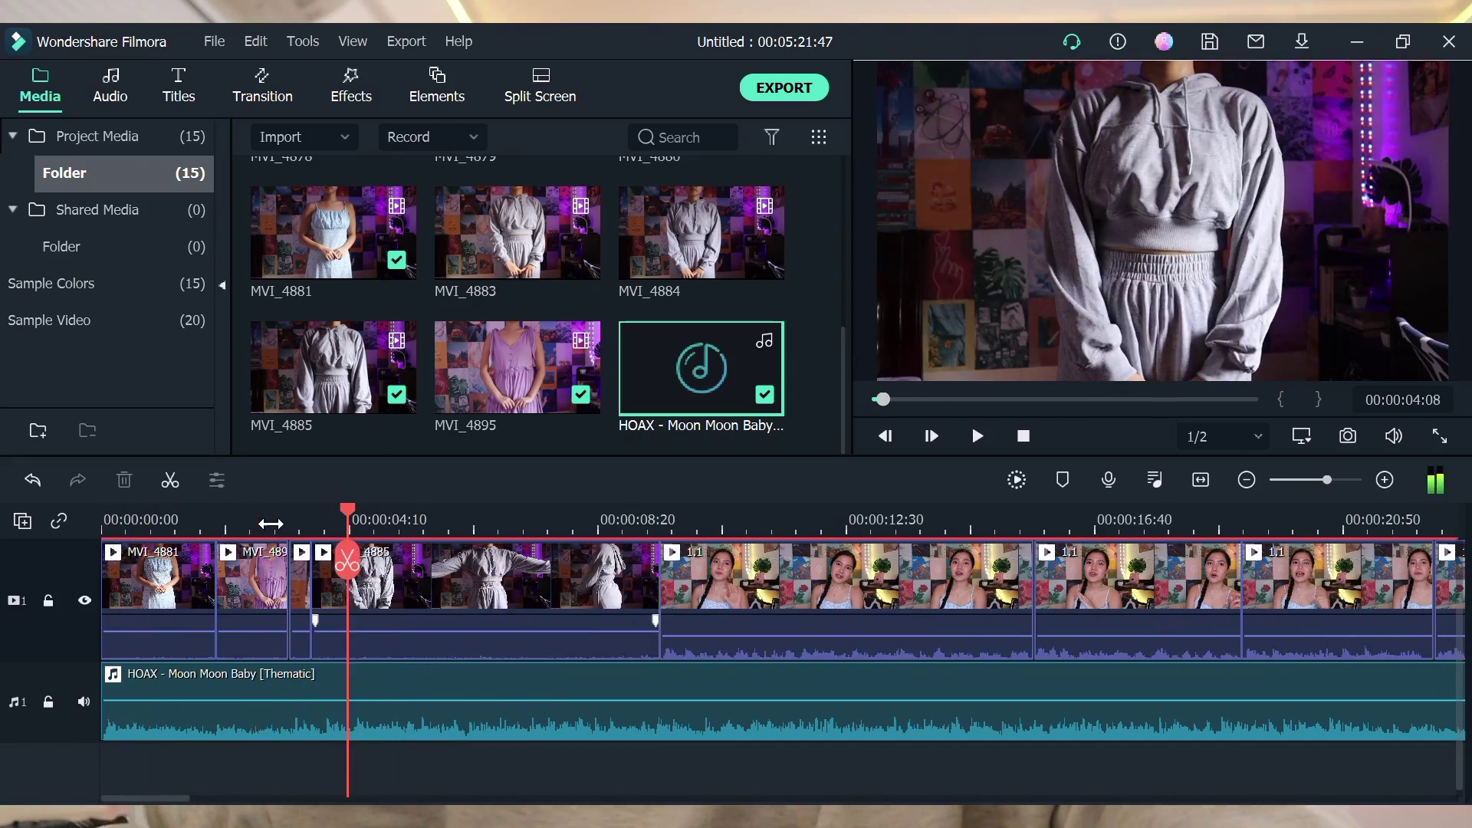
{"action": "double_click", "coordinate": [427, 616]}
{"action": "left_click", "coordinate": [791, 434]}
Step: Split the HOAX music at the playhead, delete its tail, and shorten it to about 5 seconds
{"action": "left_click", "coordinate": [421, 560]}
{"action": "left_click", "coordinate": [537, 701]}
{"action": "key", "text": "Delete"}
{"action": "mouse_move", "coordinate": [421, 701]}
{"action": "left_mouse_down"}
{"action": "mouse_move", "coordinate": [482, 677]}
{"action": "mouse_move", "coordinate": [428, 702]}
{"action": "left_mouse_up"}
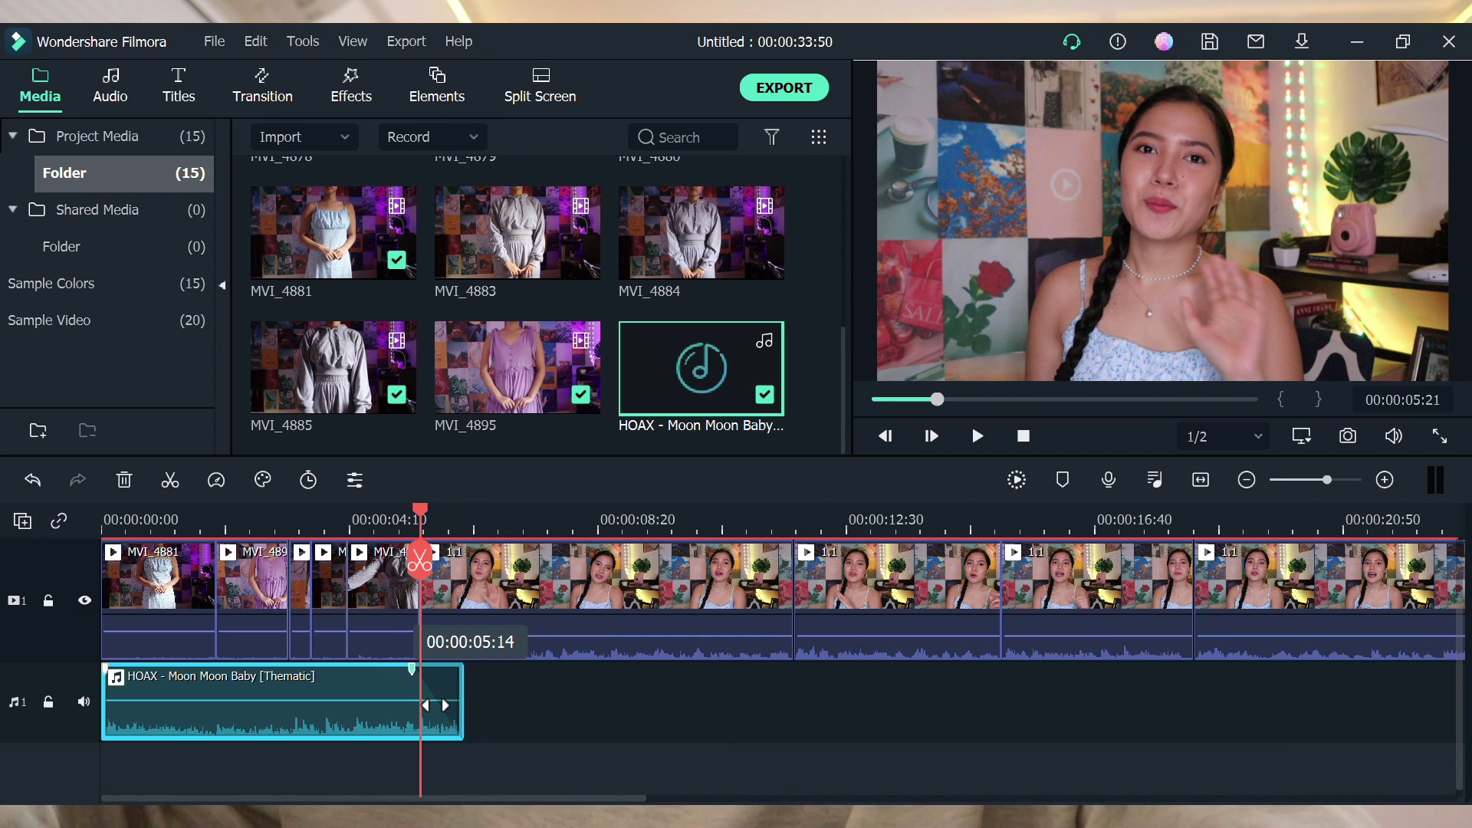
{"action": "left_click", "coordinate": [178, 84]}
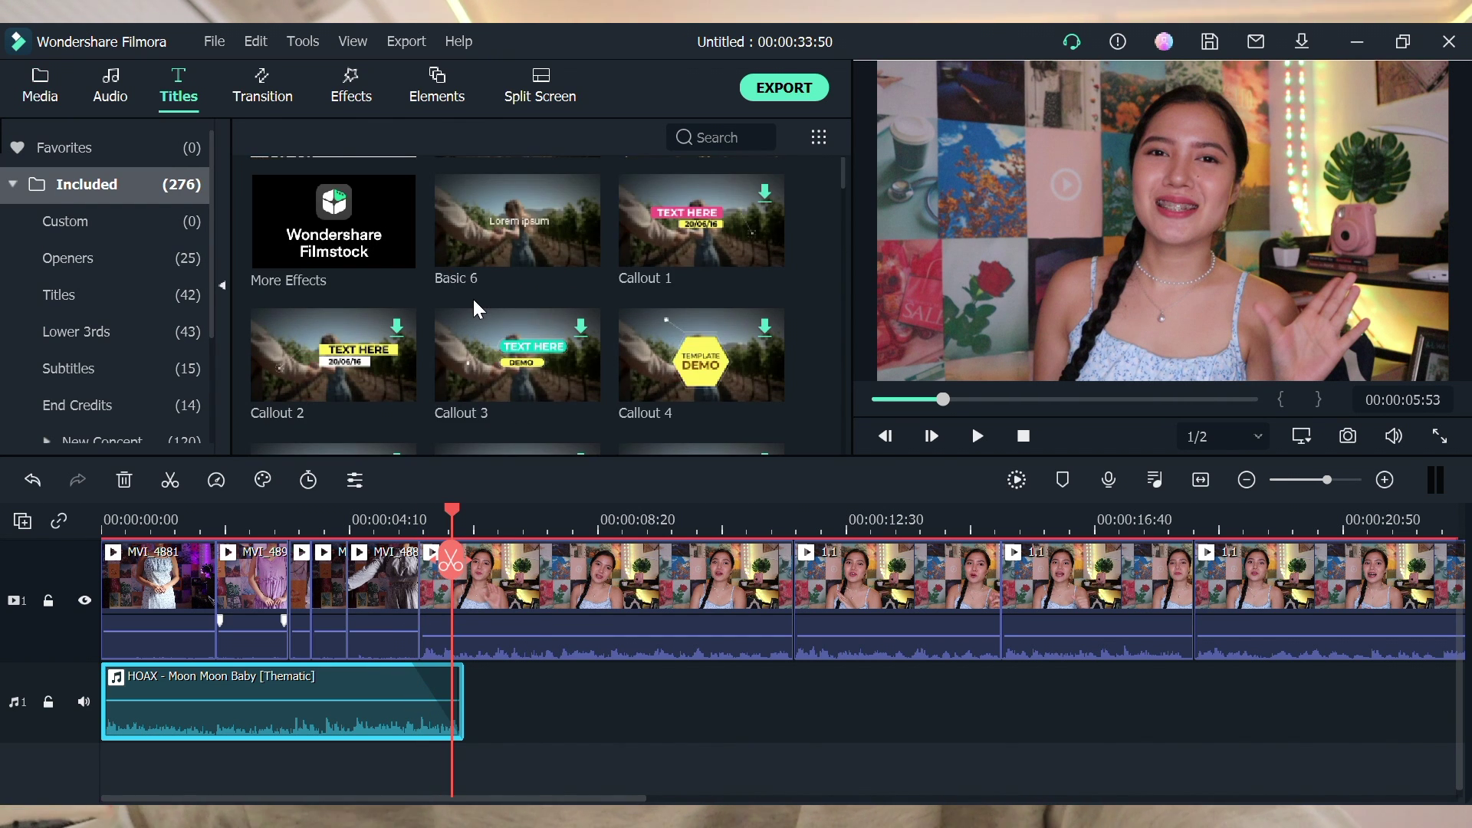
Step: Add a Basic 6 title reading 'fashionline haul' and trim it to end before clip 1.1
{"action": "scroll", "coordinate": [472, 299], "scroll_direction": "down", "scroll_amount": 3}
{"action": "scroll", "coordinate": [472, 299], "scroll_direction": "up", "scroll_amount": 3}
{"action": "left_click_drag", "start_coordinate": [490, 236], "coordinate": [147, 588]}
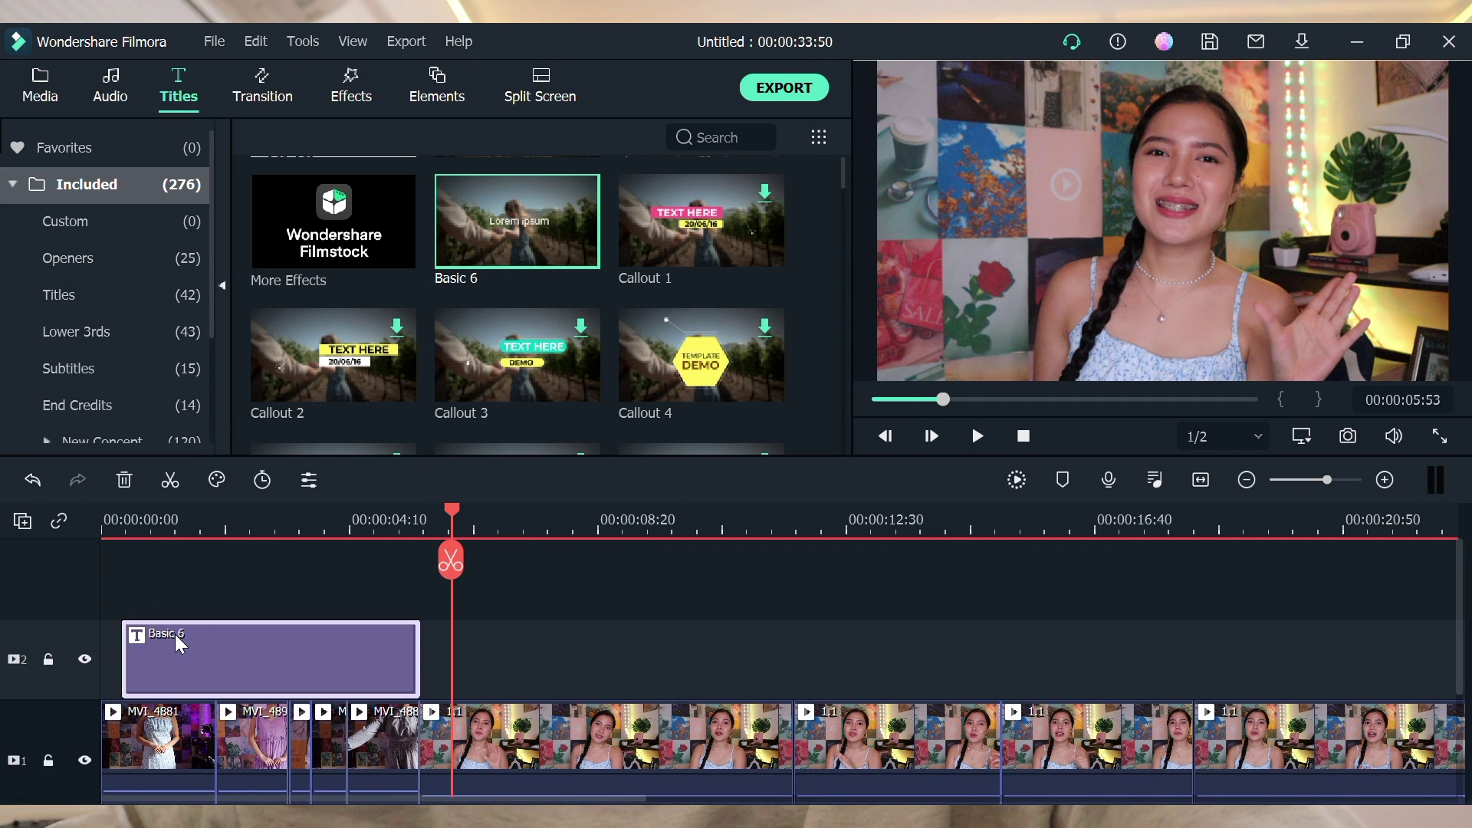
{"action": "double_click", "coordinate": [241, 634]}
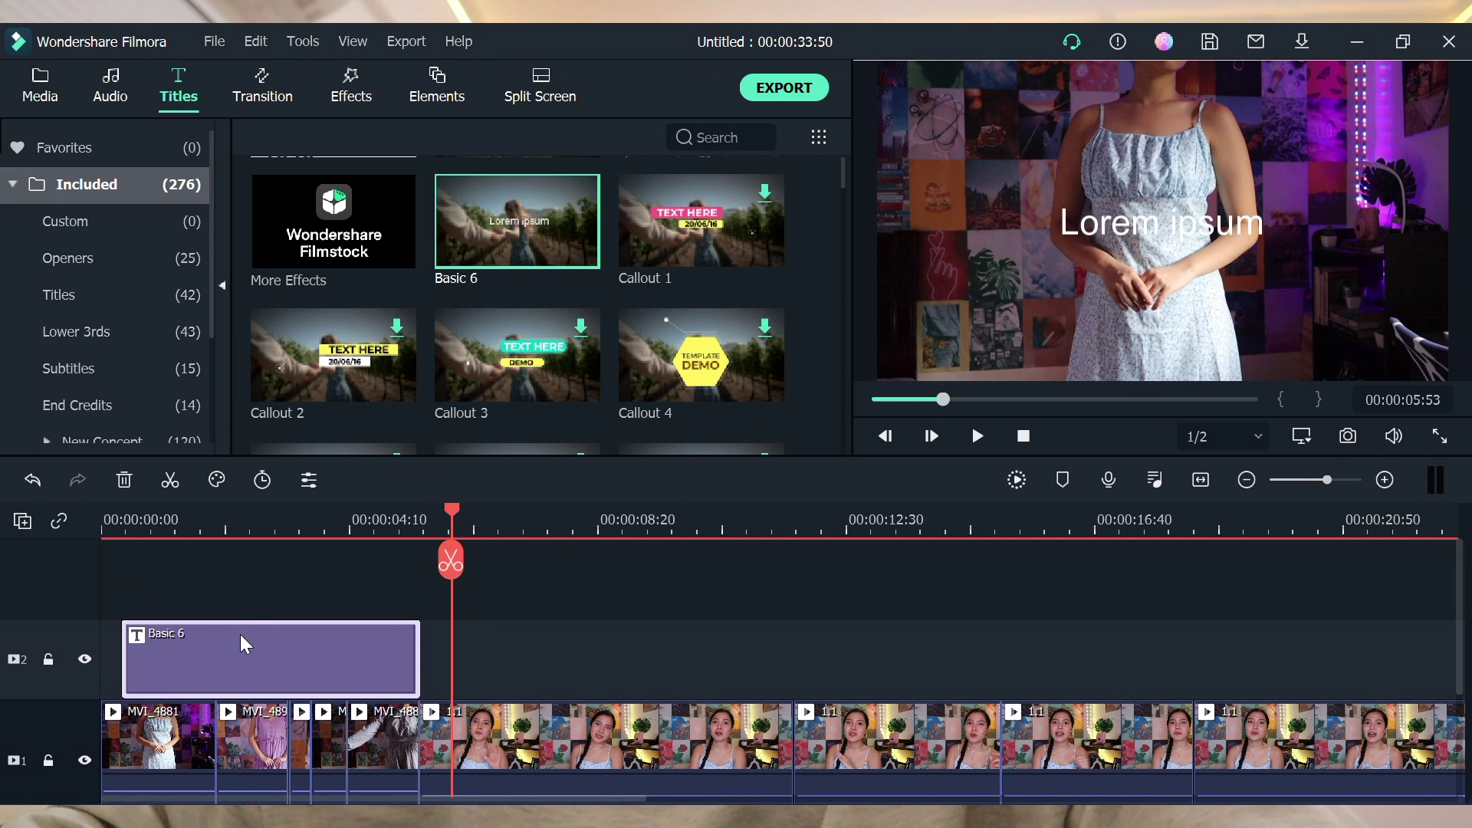
{"action": "left_click", "coordinate": [533, 298]}
{"action": "key", "text": "ctrl+a"}
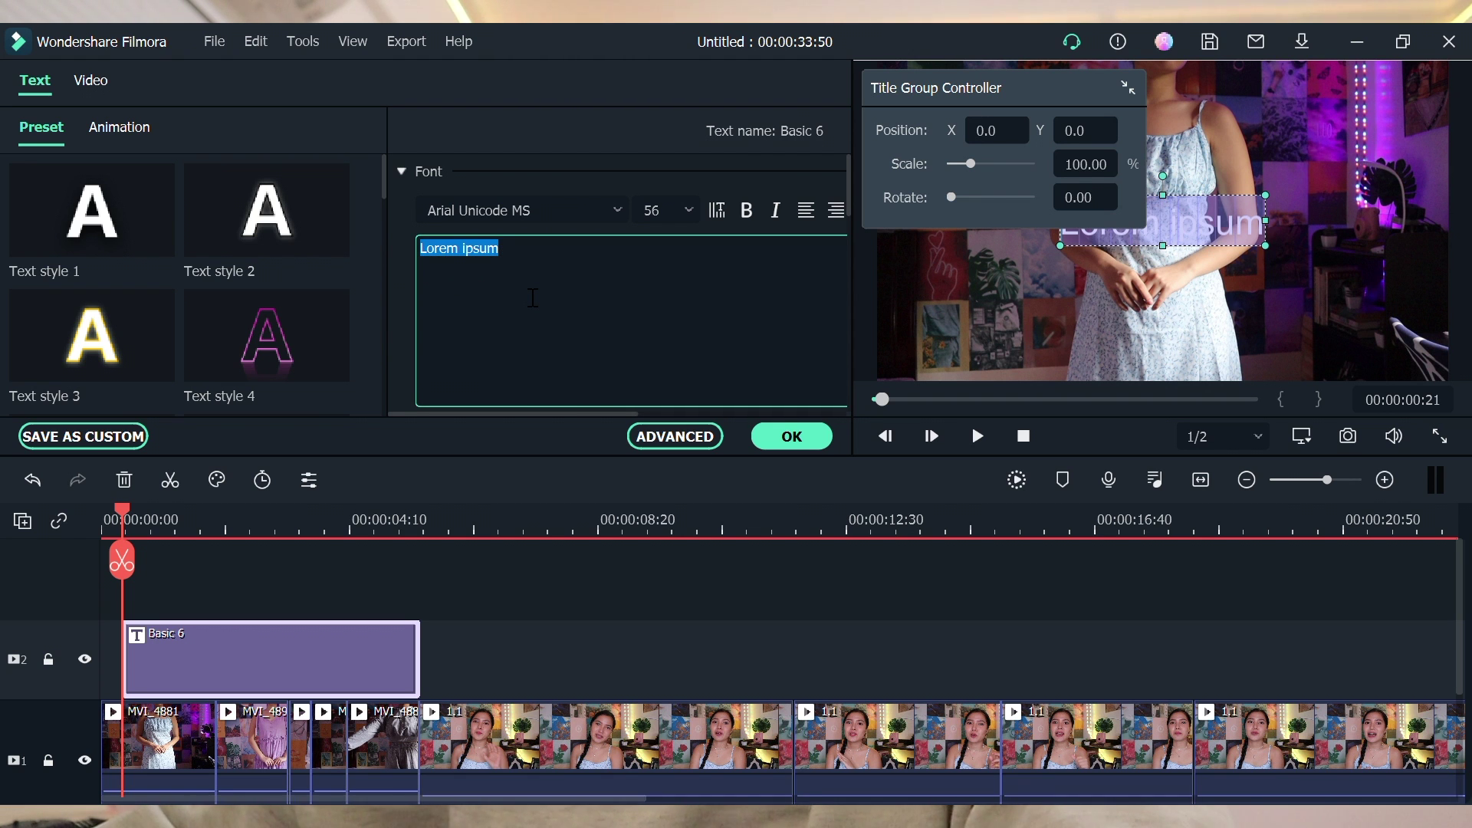
{"action": "type", "text": "fa"}
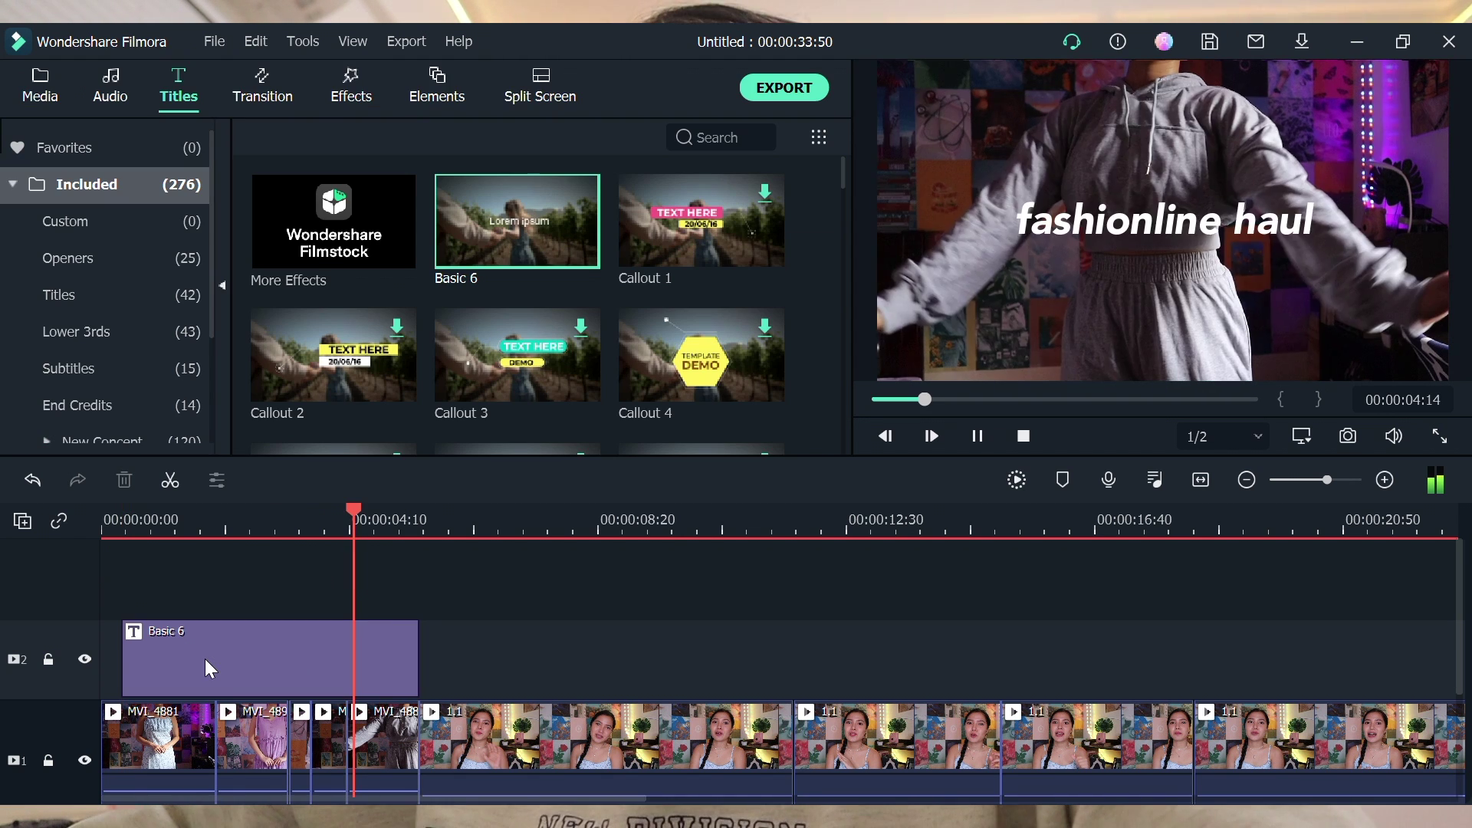
{"action": "left_click", "coordinate": [204, 659]}
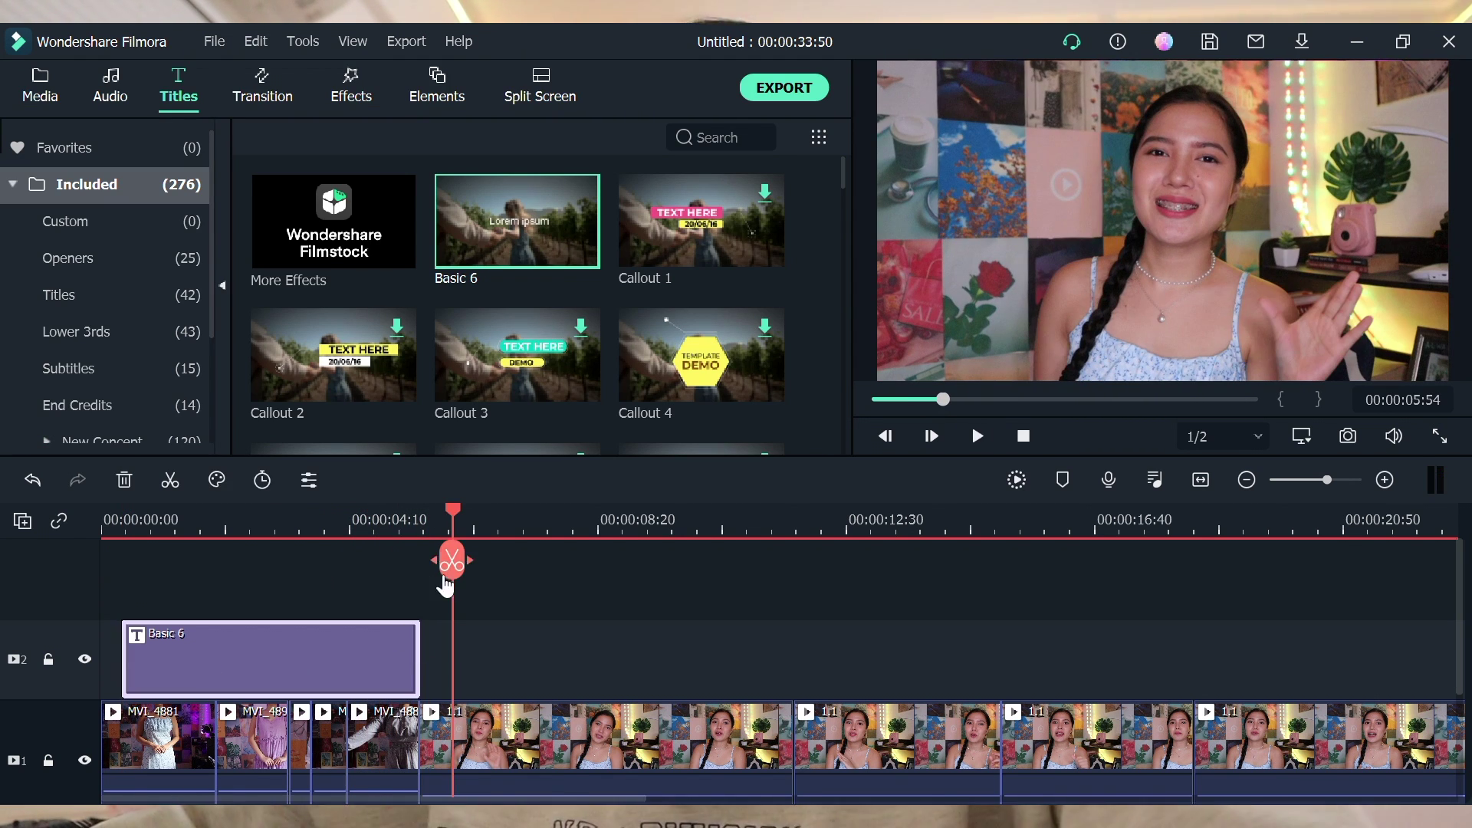
{"action": "left_click_drag", "start_coordinate": [434, 669], "coordinate": [398, 668]}
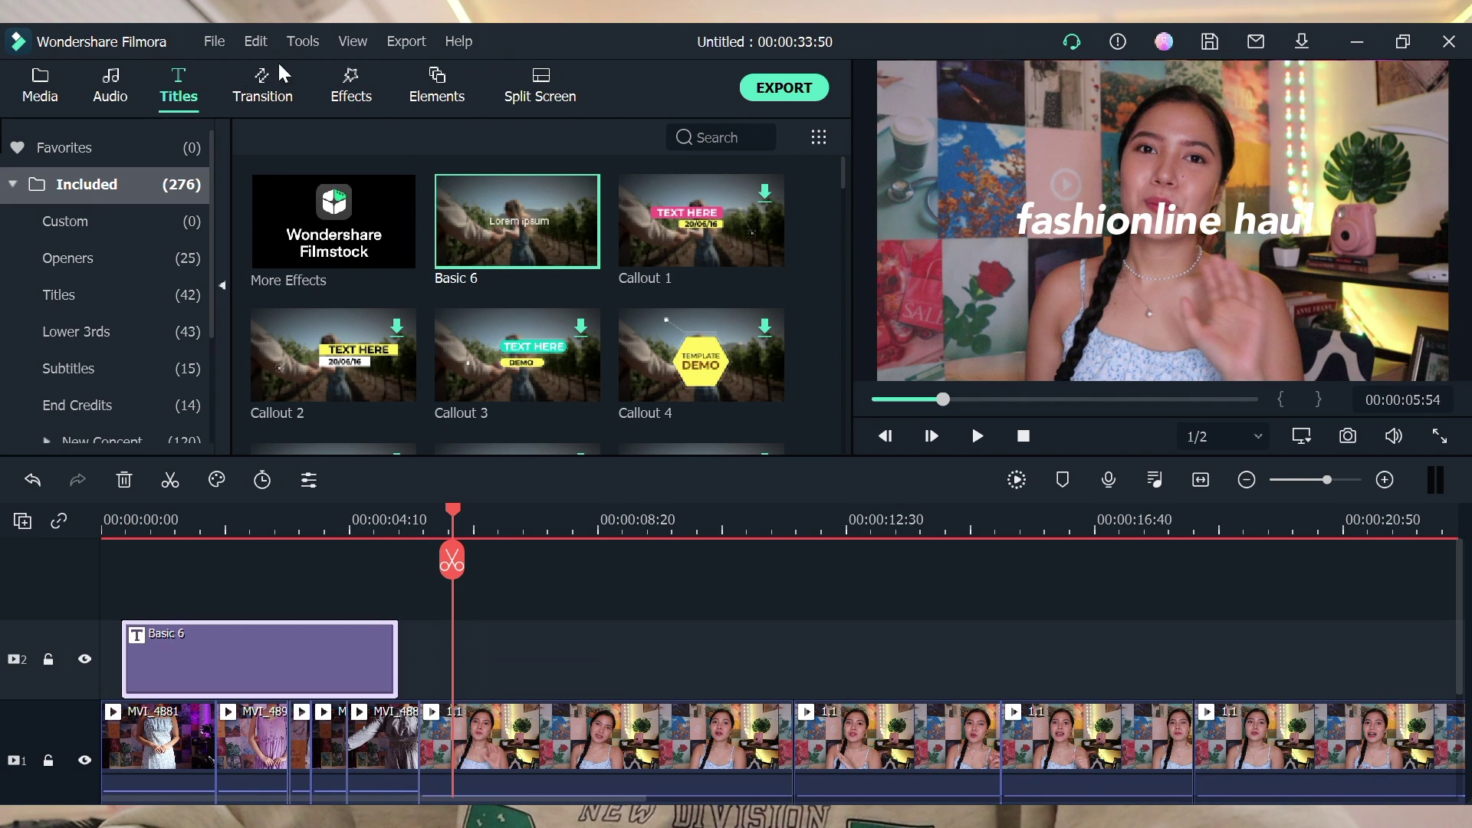
{"action": "left_click", "coordinate": [262, 80]}
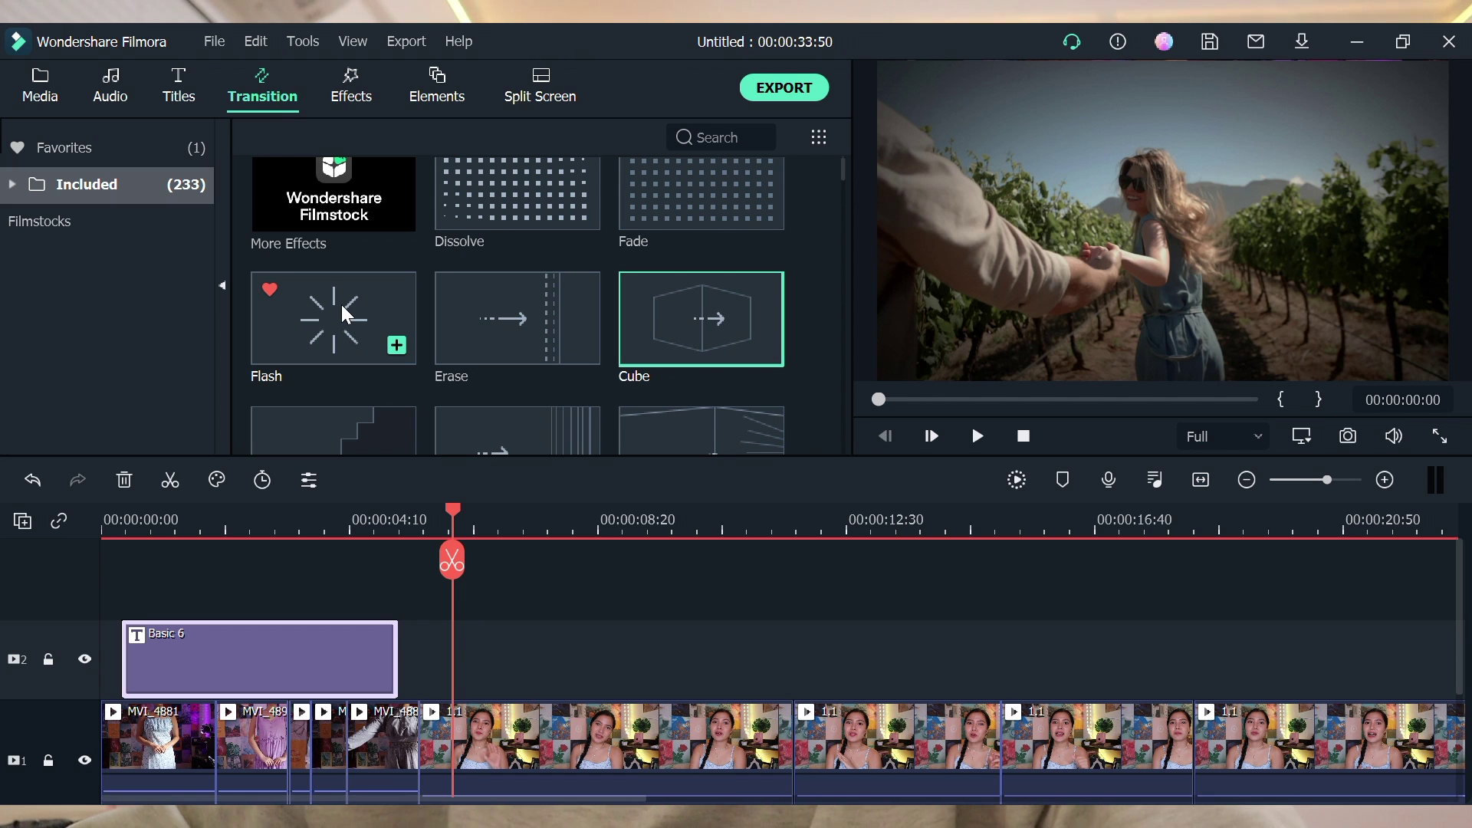
Step: Drop the Flash transition onto the cut before clip 1.1 and play it back
{"action": "left_click", "coordinate": [352, 305]}
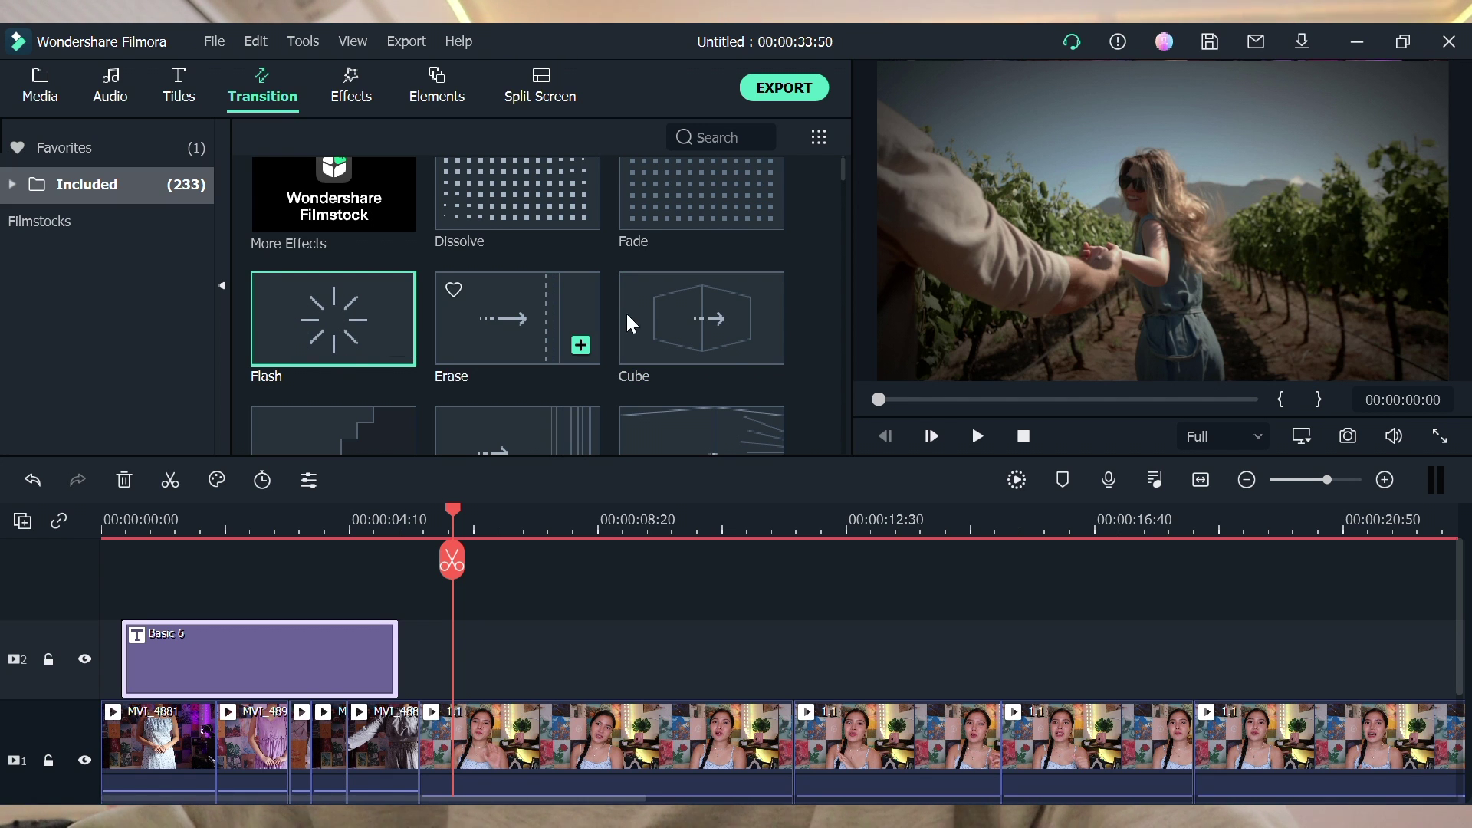
{"action": "left_click", "coordinate": [724, 347]}
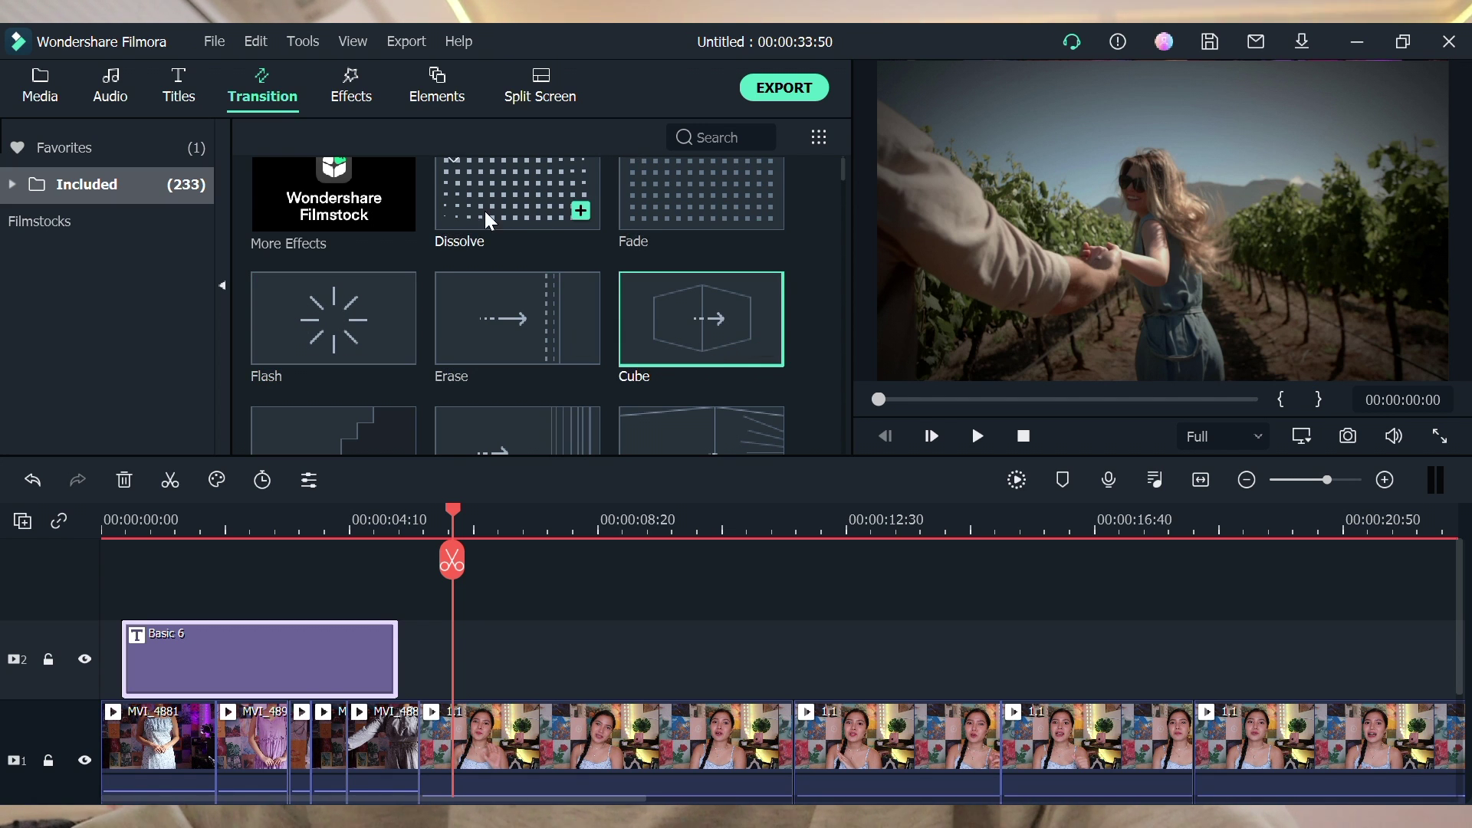
{"action": "scroll", "coordinate": [502, 255], "scroll_direction": "down", "scroll_amount": 15}
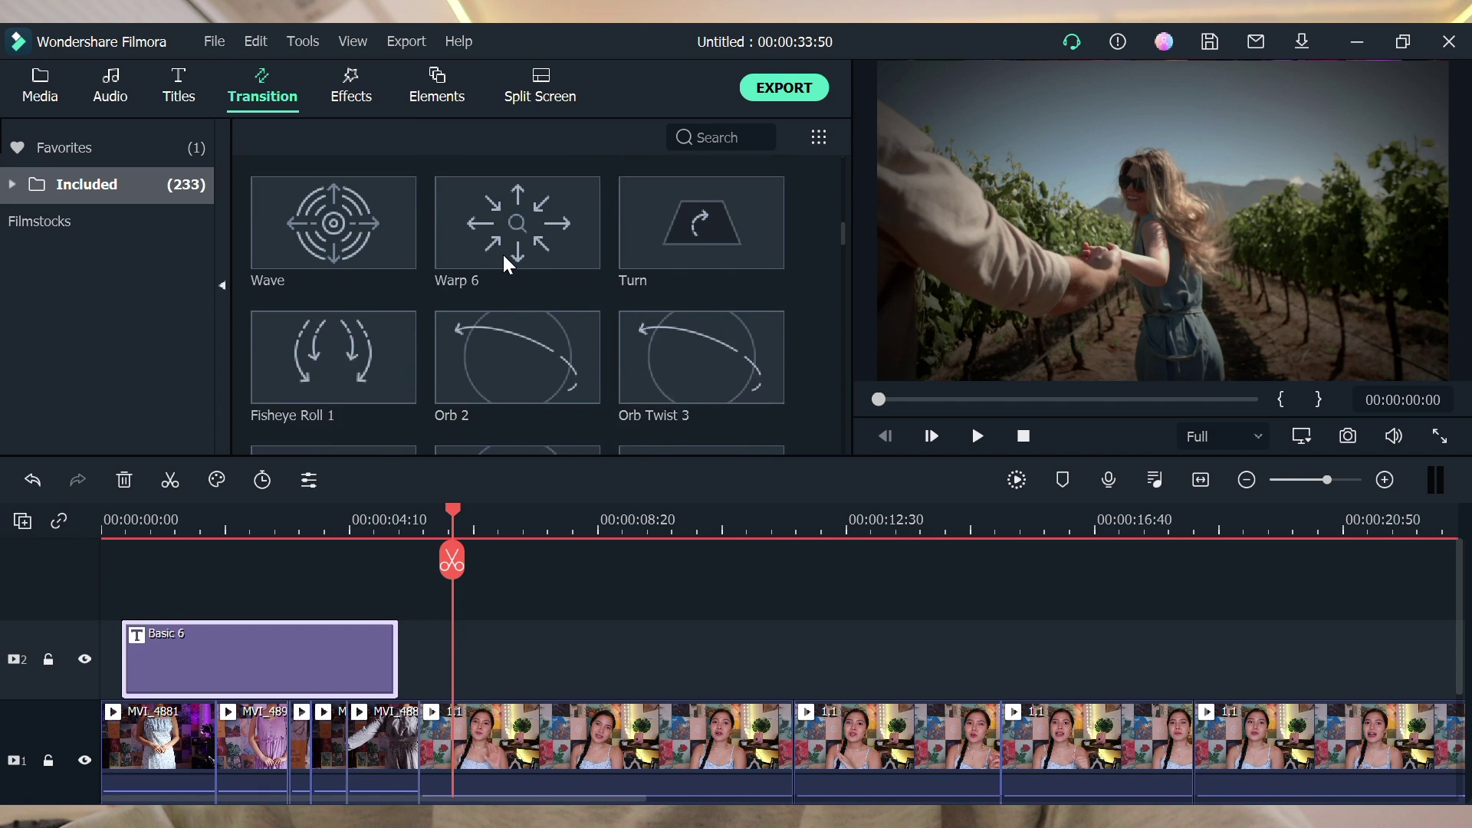
{"action": "scroll", "coordinate": [455, 397], "scroll_direction": "up", "scroll_amount": 15}
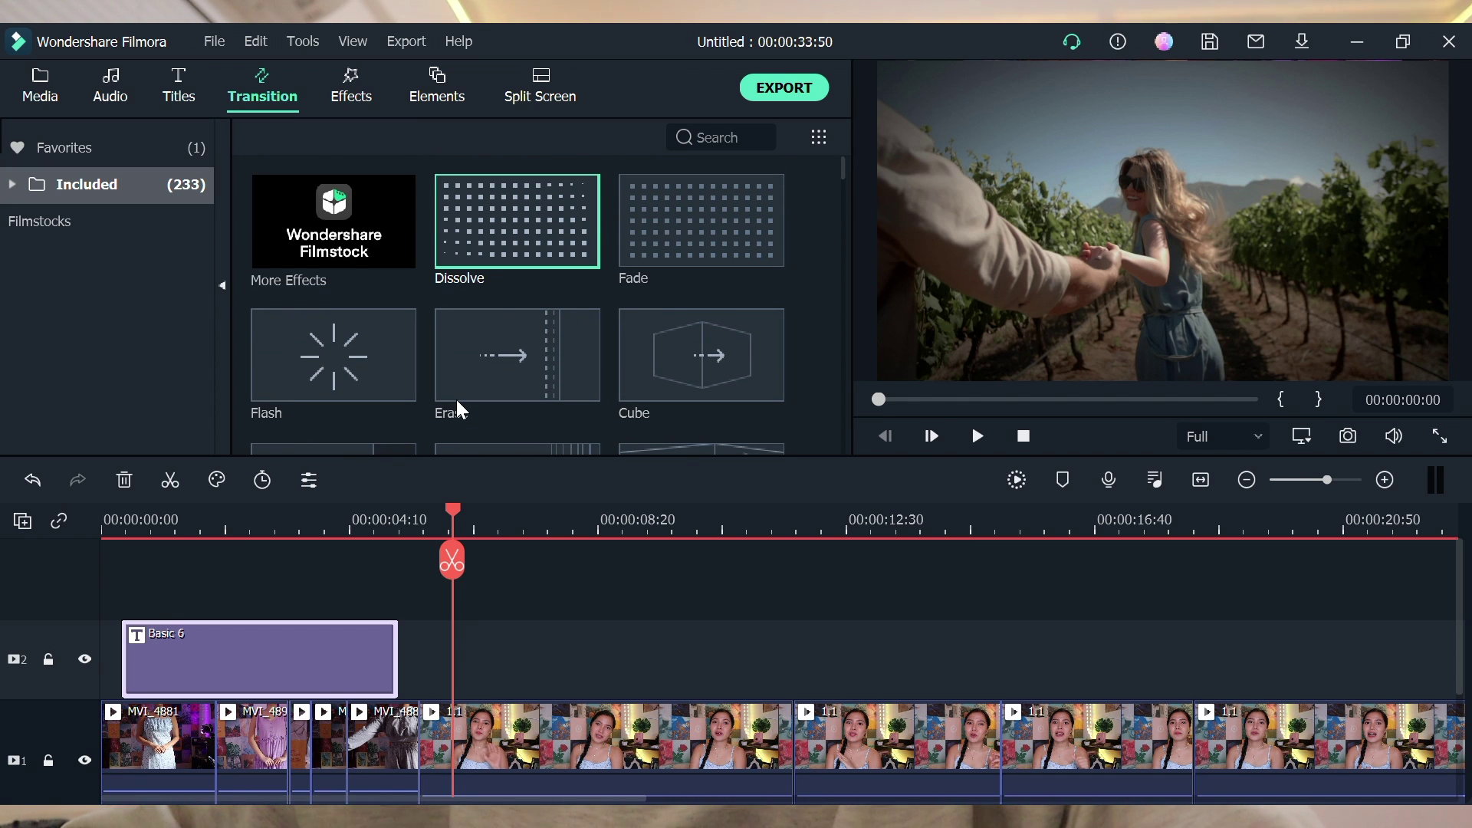
{"action": "scroll", "coordinate": [456, 397], "scroll_direction": "down", "scroll_amount": 5}
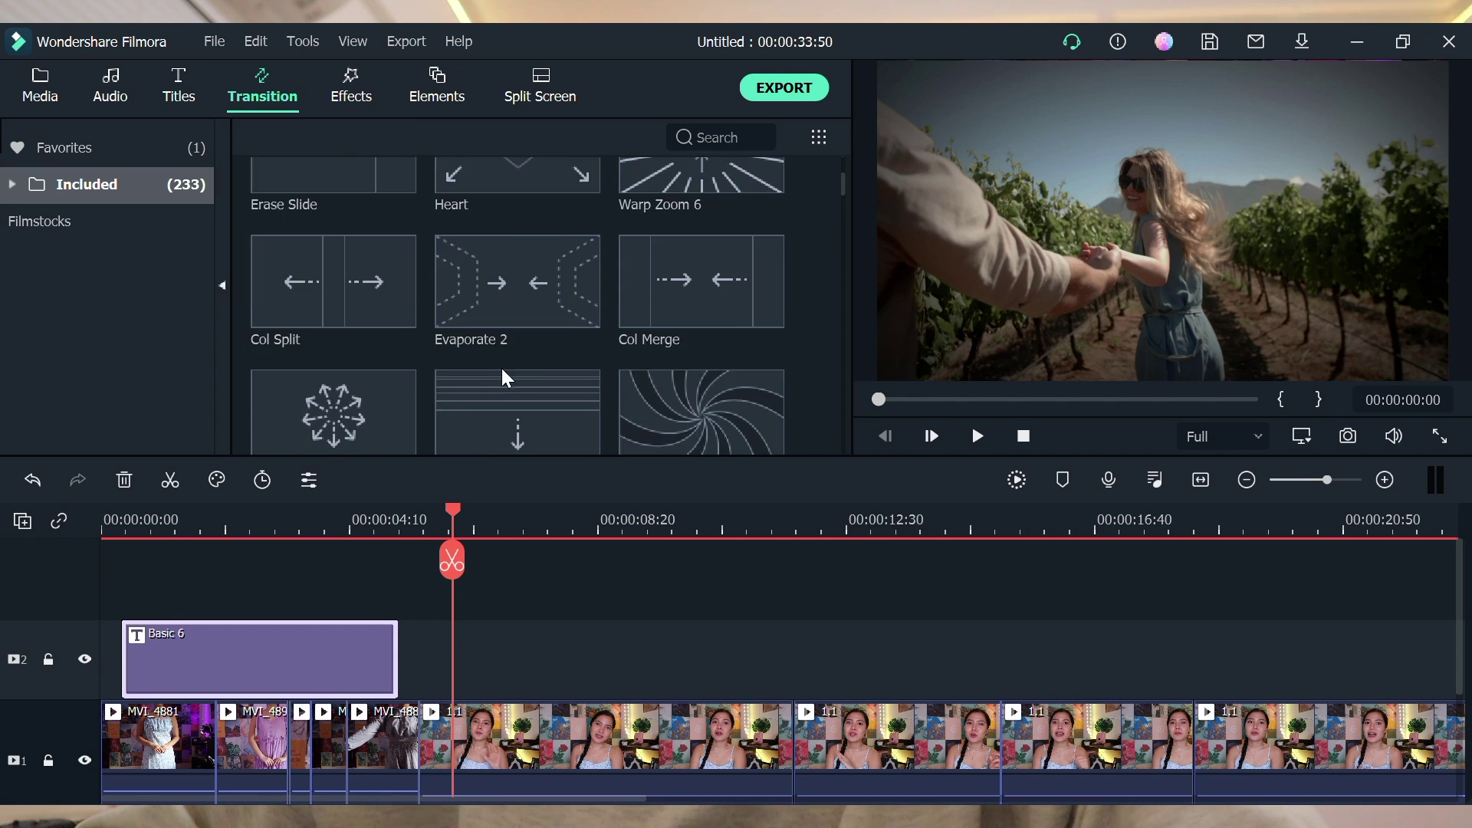
{"action": "scroll", "coordinate": [501, 368], "scroll_direction": "up", "scroll_amount": 5}
{"action": "left_click_drag", "start_coordinate": [370, 370], "coordinate": [484, 764]}
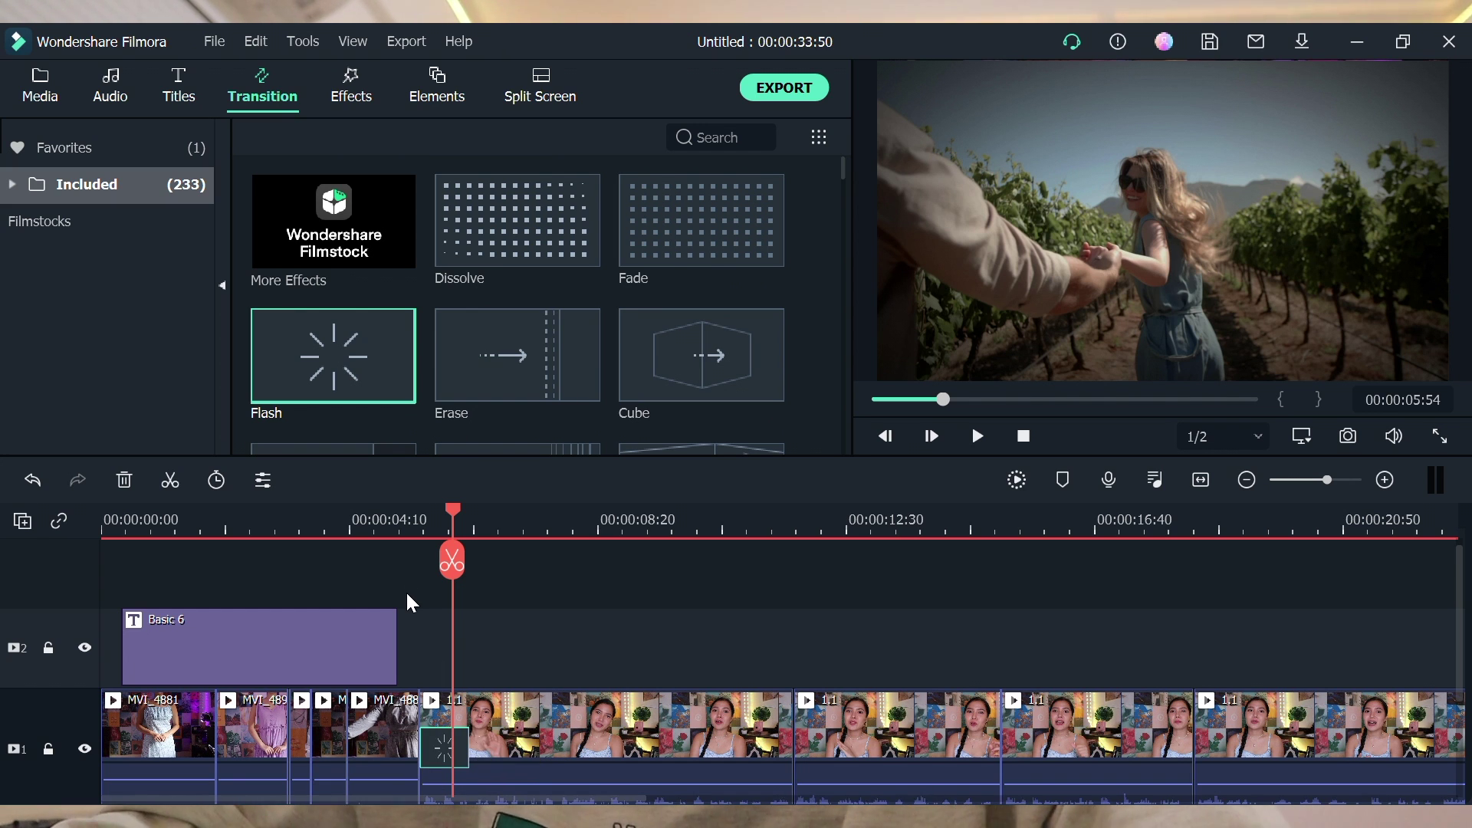
{"action": "left_click", "coordinate": [386, 527]}
{"action": "key", "text": "space"}
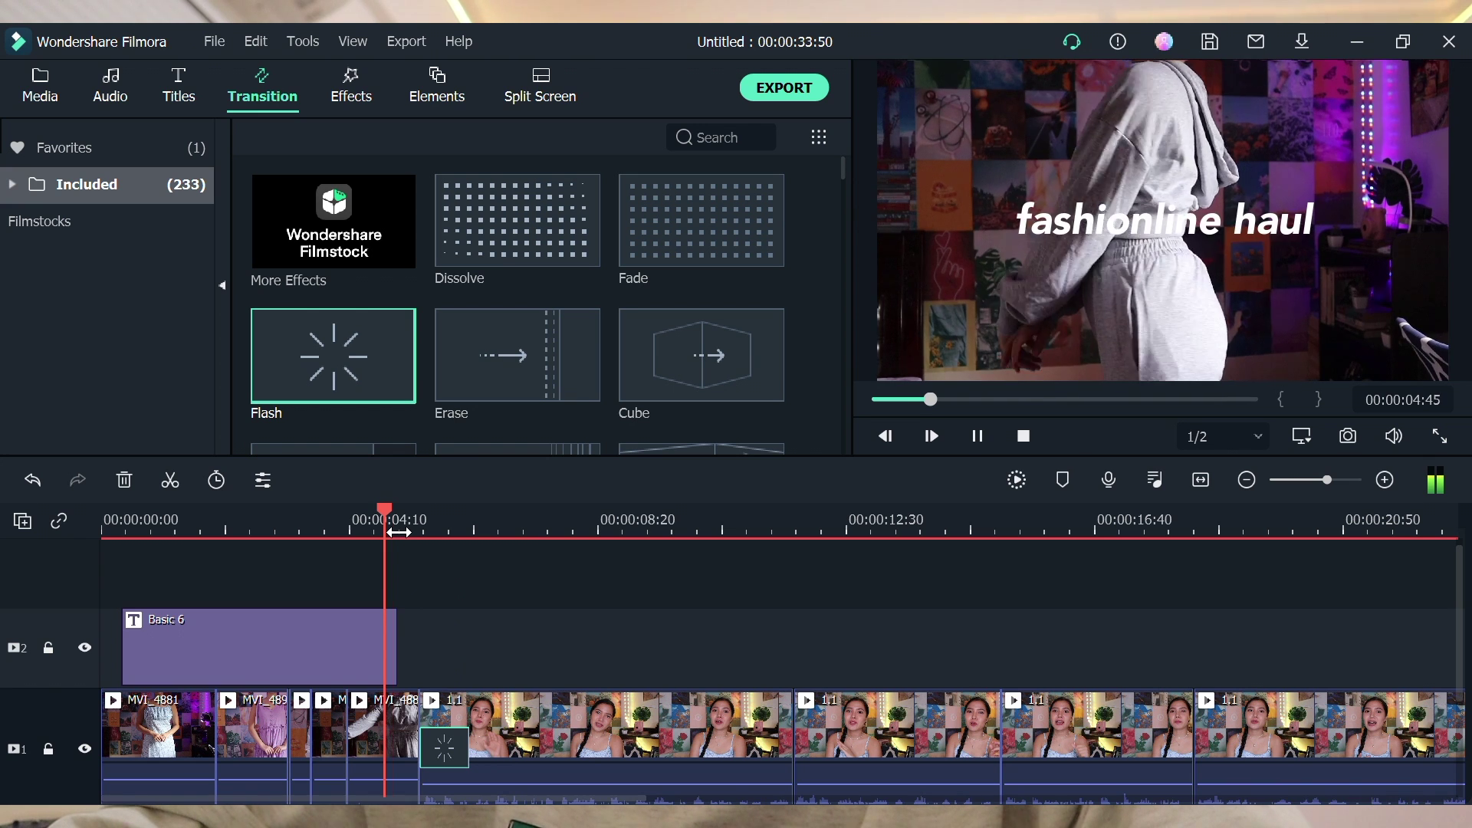
{"action": "key", "text": "space"}
{"action": "scroll", "coordinate": [476, 703], "scroll_direction": "down", "scroll_amount": 2}
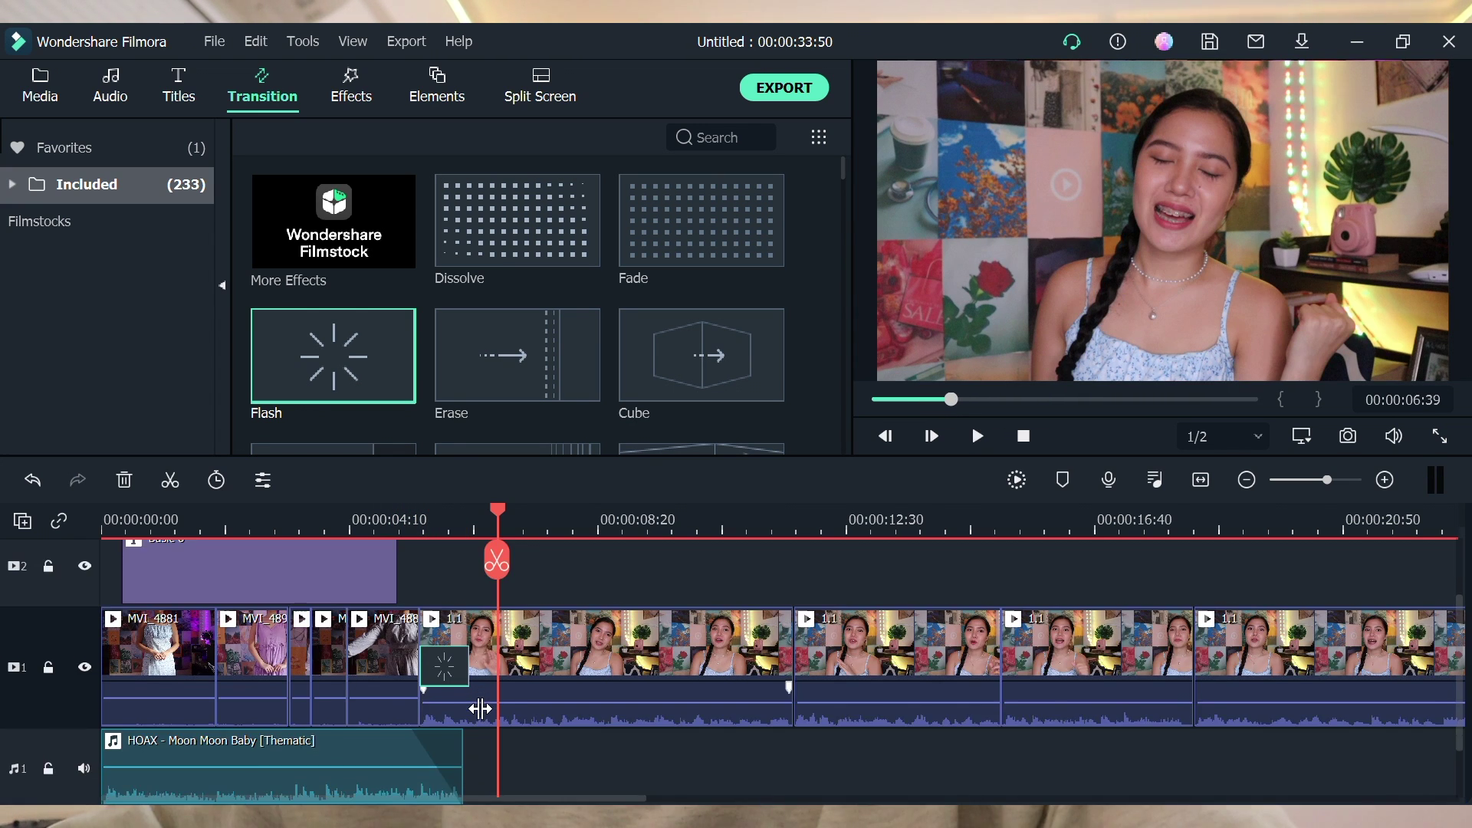
Step: Place the Camera Snaps sound effect on a second audio track and listen to it
{"action": "left_click", "coordinate": [97, 78]}
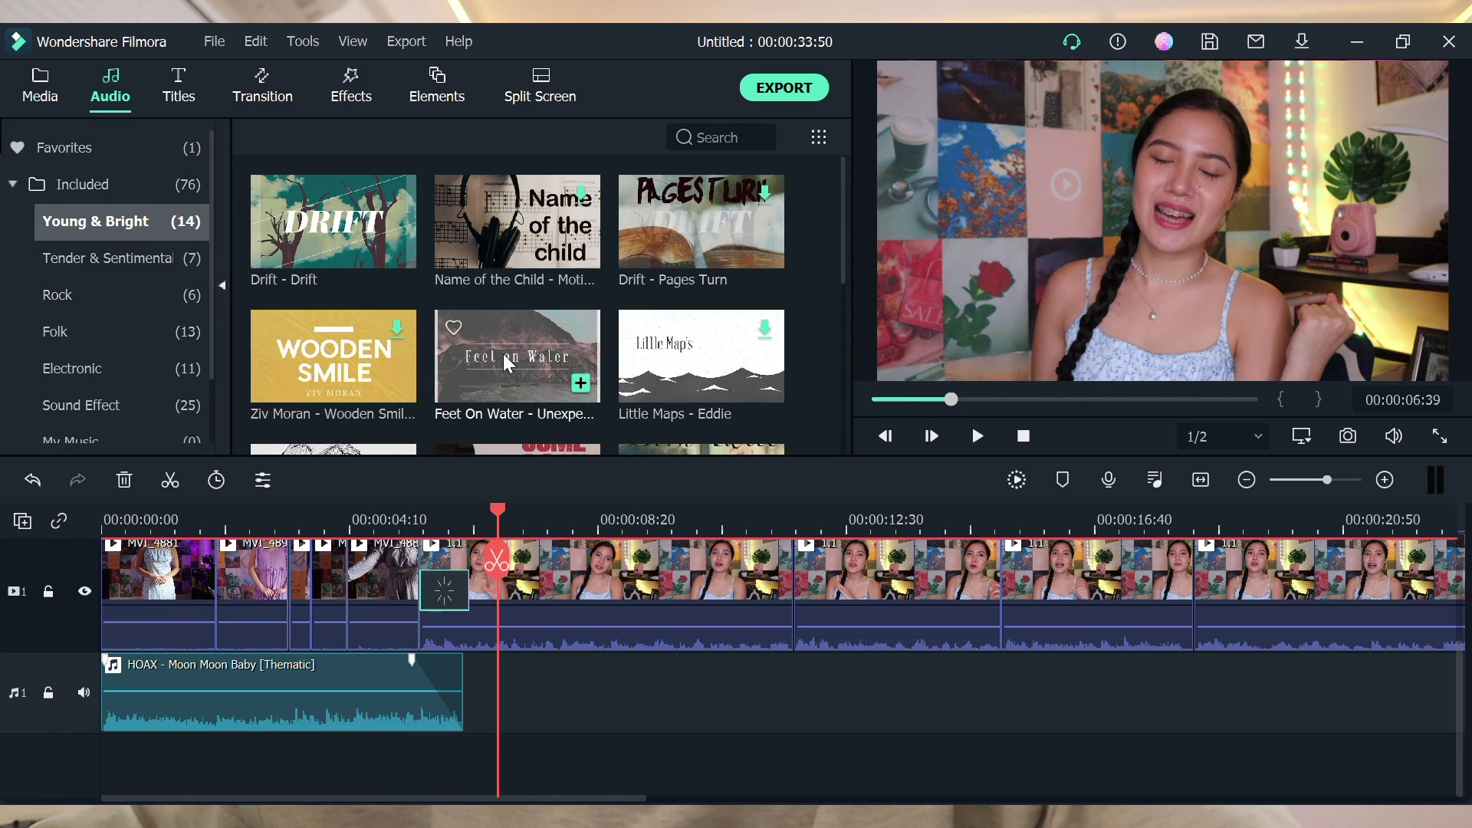
{"action": "left_click", "coordinate": [123, 345]}
{"action": "scroll", "coordinate": [521, 247], "scroll_direction": "down", "scroll_amount": 3}
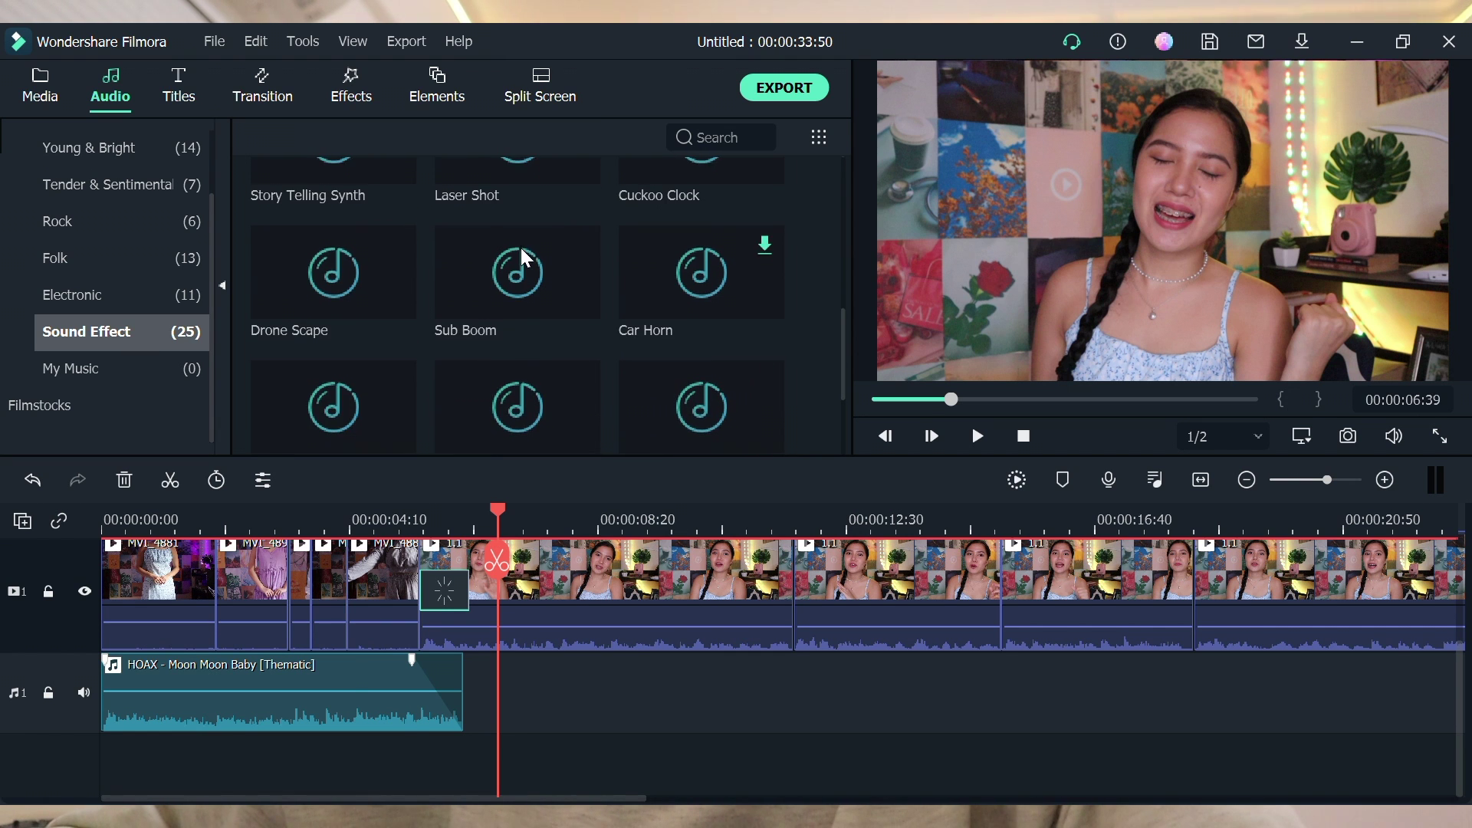
{"action": "scroll", "coordinate": [522, 247], "scroll_direction": "up", "scroll_amount": 2}
{"action": "left_click_drag", "start_coordinate": [517, 264], "coordinate": [437, 736]}
{"action": "left_click", "coordinate": [400, 522]}
{"action": "key", "text": "space"}
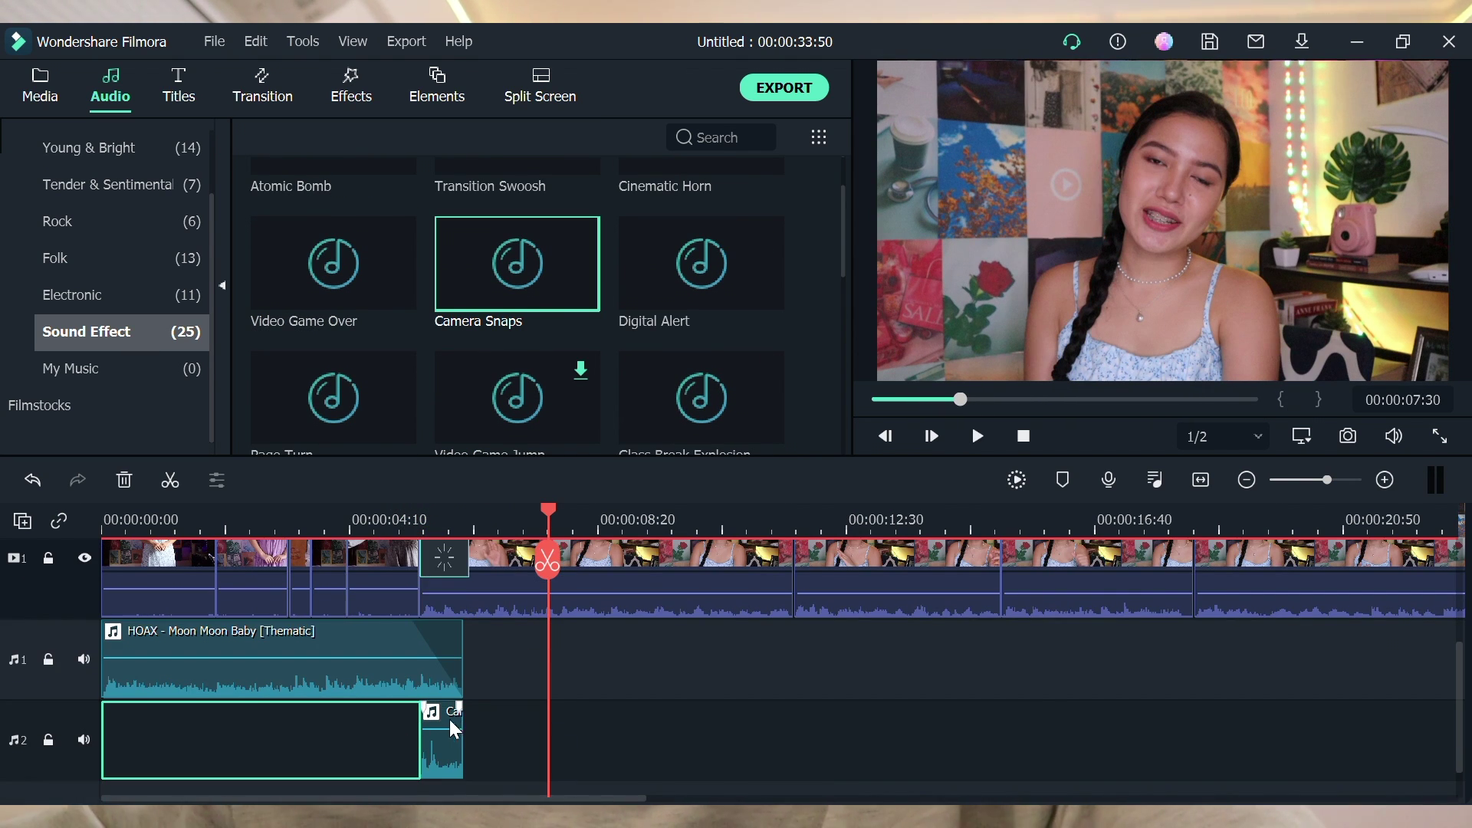
Step: Delete the Camera Snaps clip and bring up the video effects library
{"action": "left_click", "coordinate": [448, 720]}
{"action": "key", "text": "Delete"}
{"action": "scroll", "coordinate": [442, 675], "scroll_direction": "up", "scroll_amount": 1}
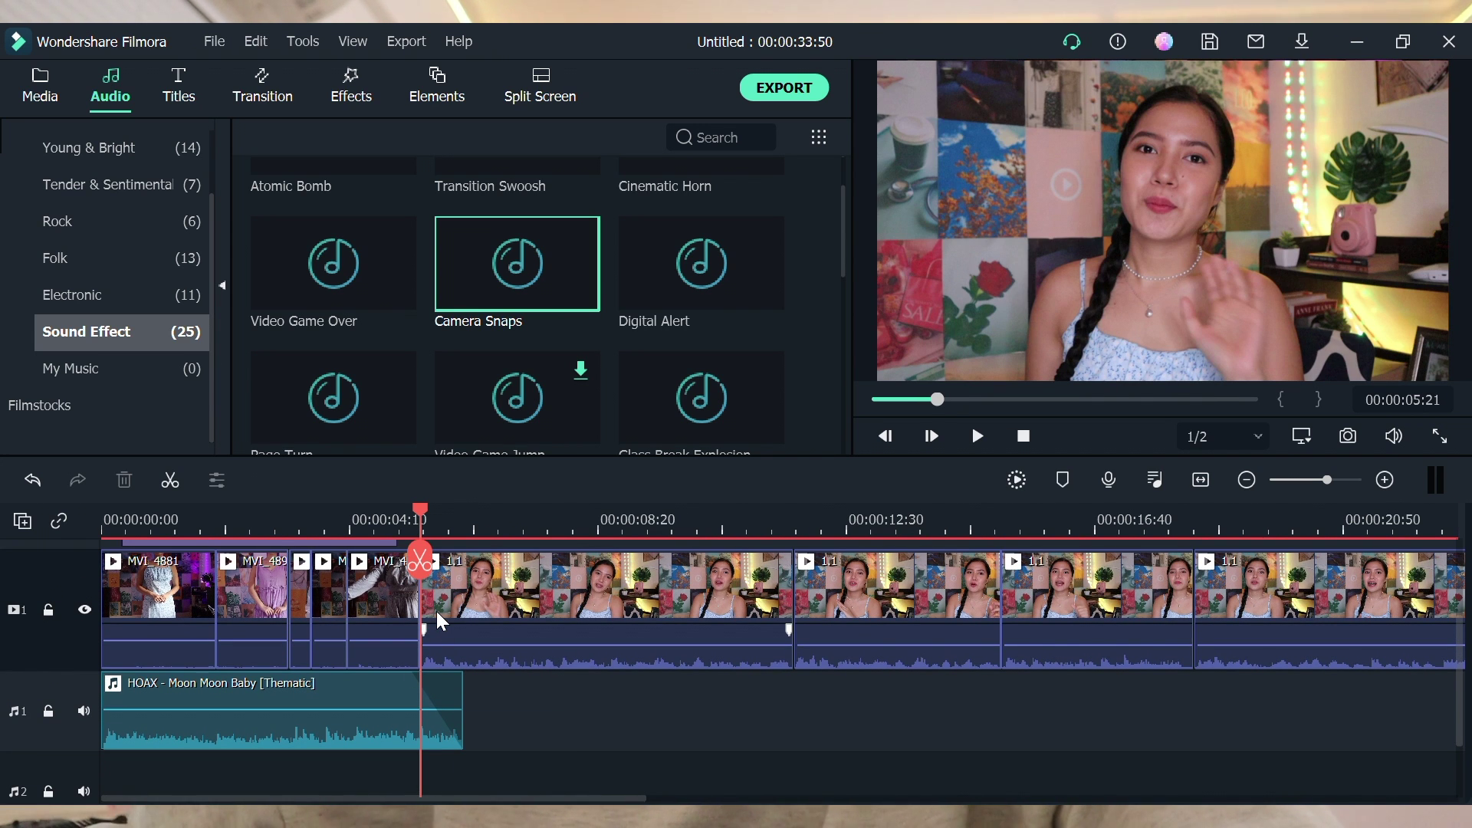
{"action": "left_click", "coordinate": [353, 76]}
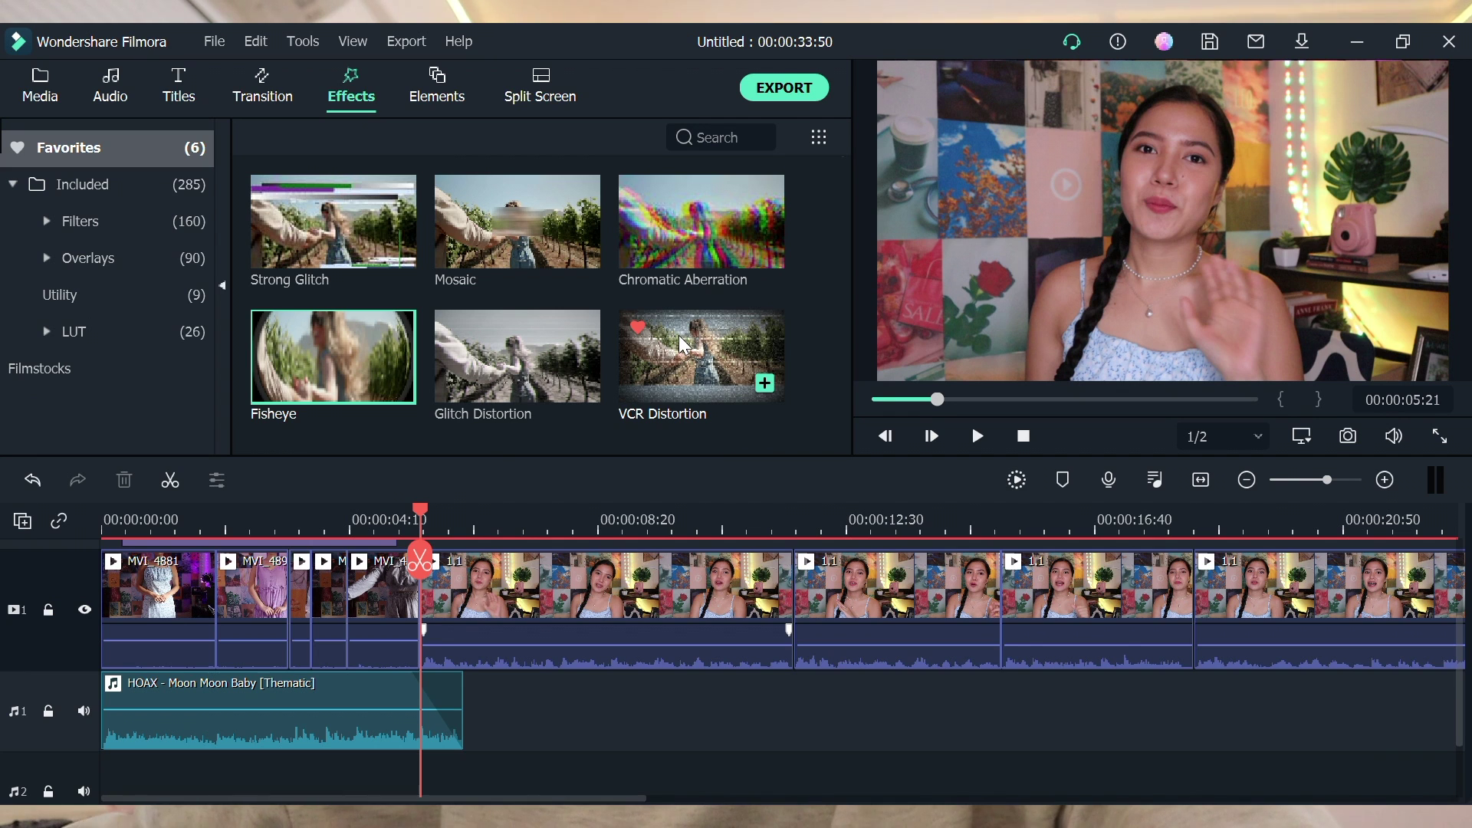
Step: Drop the VCR Distortion effect onto the timeline right after the last try-on clip
{"action": "left_click_drag", "start_coordinate": [685, 347], "coordinate": [439, 638]}
{"action": "left_click_drag", "start_coordinate": [464, 585], "coordinate": [463, 587]}
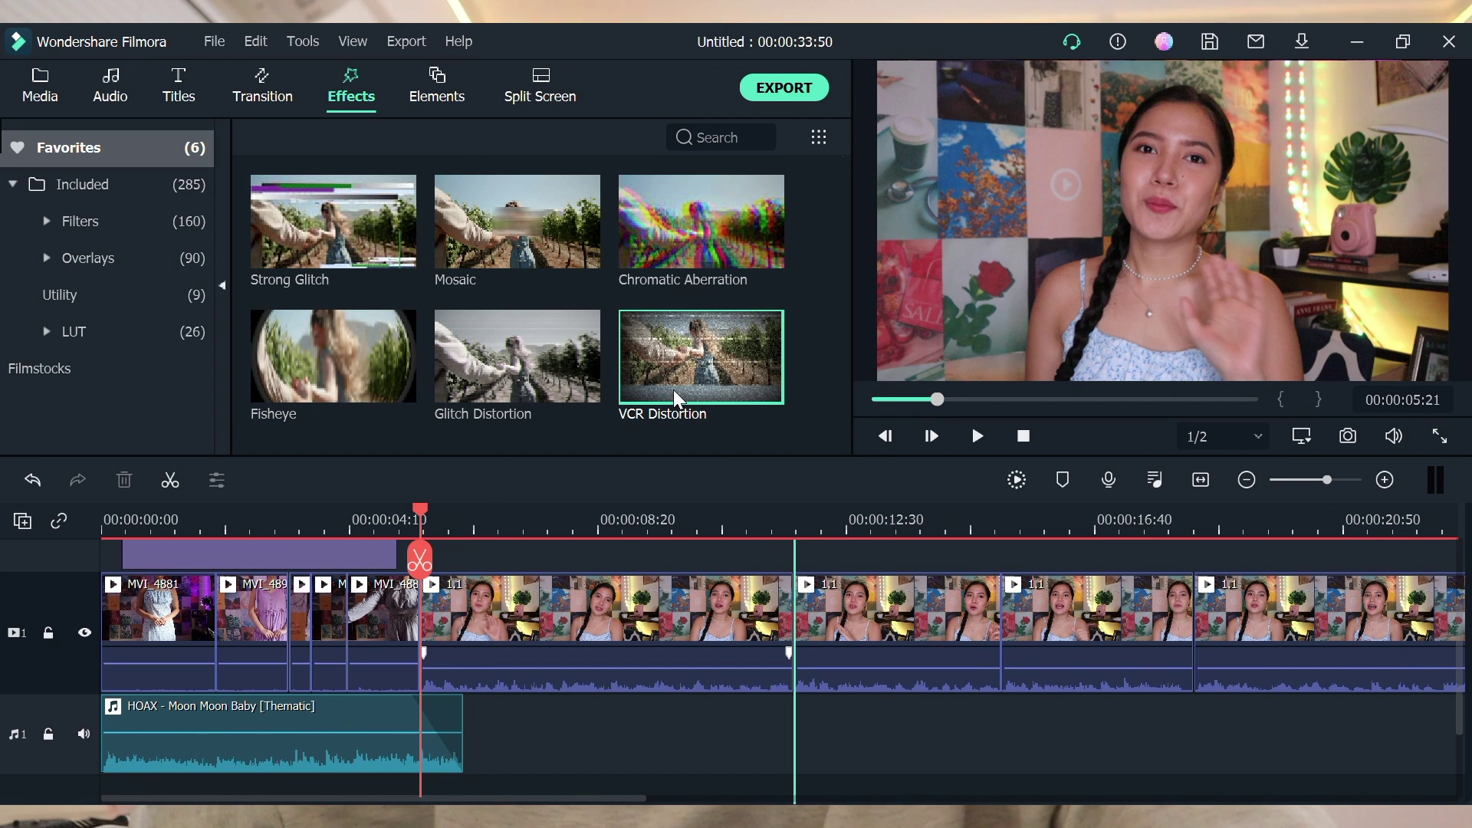
{"action": "scroll", "coordinate": [402, 613], "scroll_direction": "up", "scroll_amount": 1}
Step: Preview the VCR Distortion at the cut into talking-head clip 1.1 and bring up the sound effects library
{"action": "left_click_drag", "start_coordinate": [420, 518], "coordinate": [430, 519]}
{"action": "left_click", "coordinate": [437, 652]}
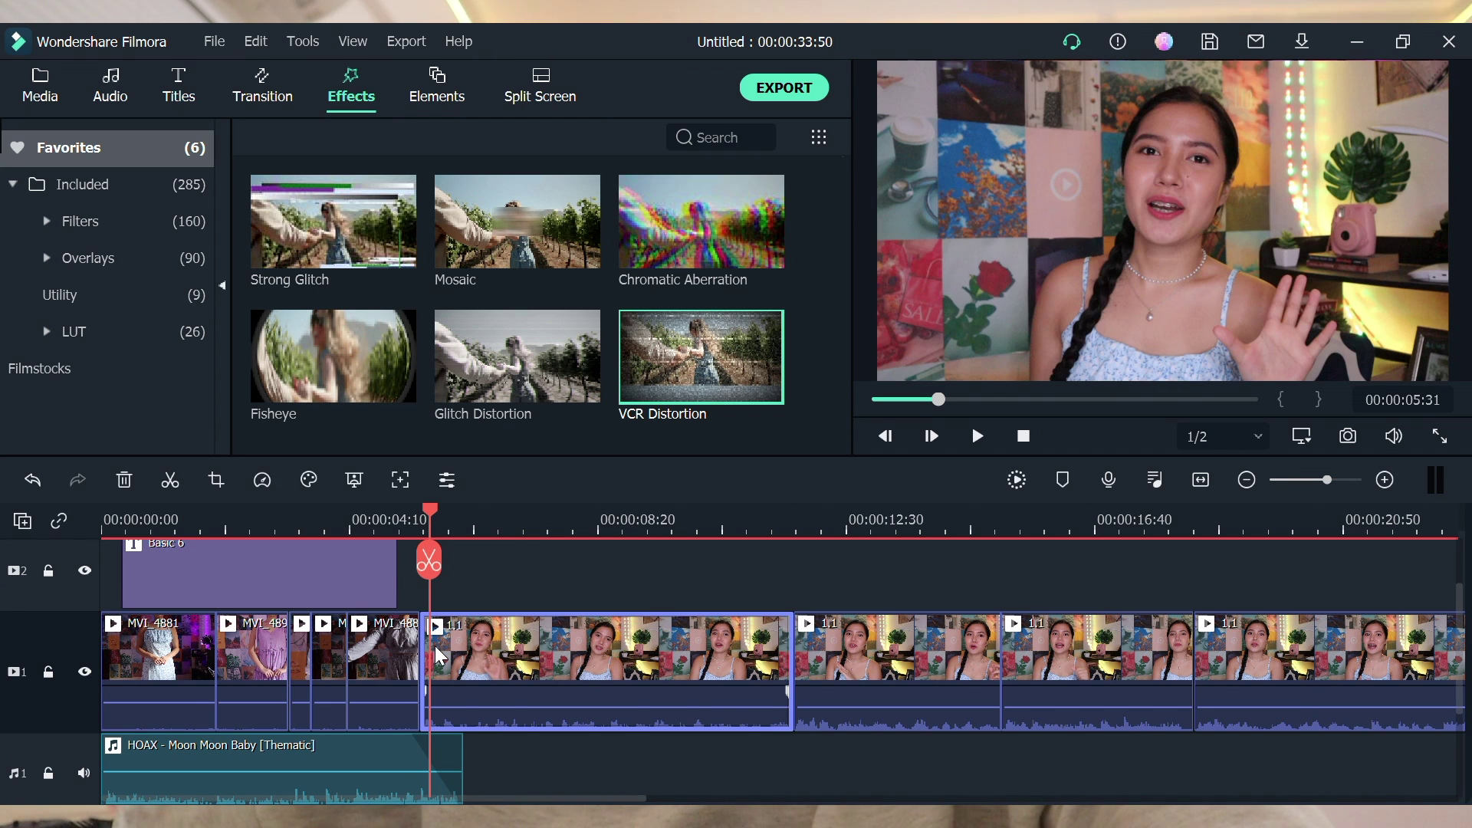
{"action": "left_click", "coordinate": [404, 575]}
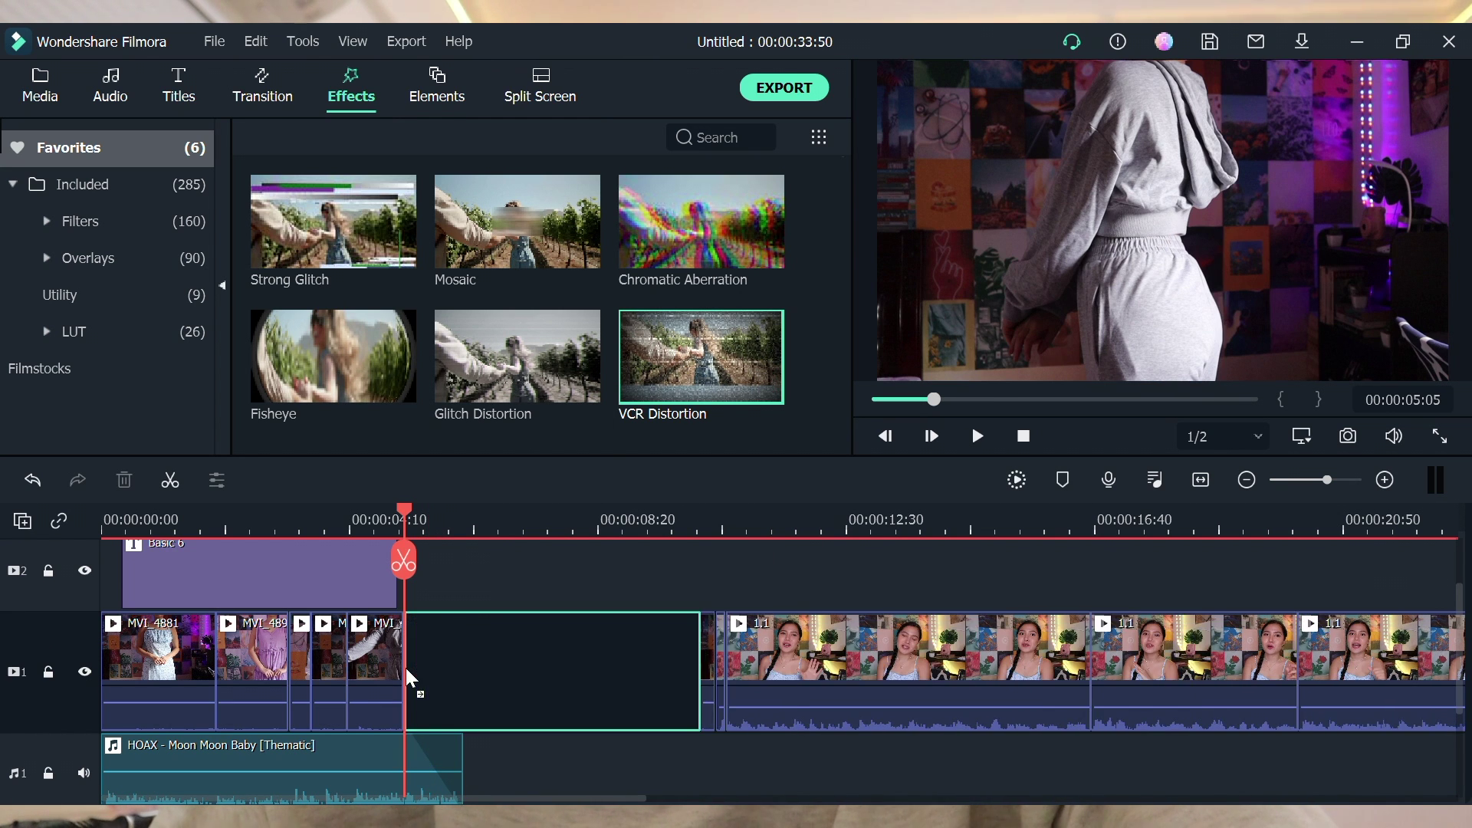
{"action": "left_click", "coordinate": [411, 651]}
{"action": "left_click", "coordinate": [778, 316]}
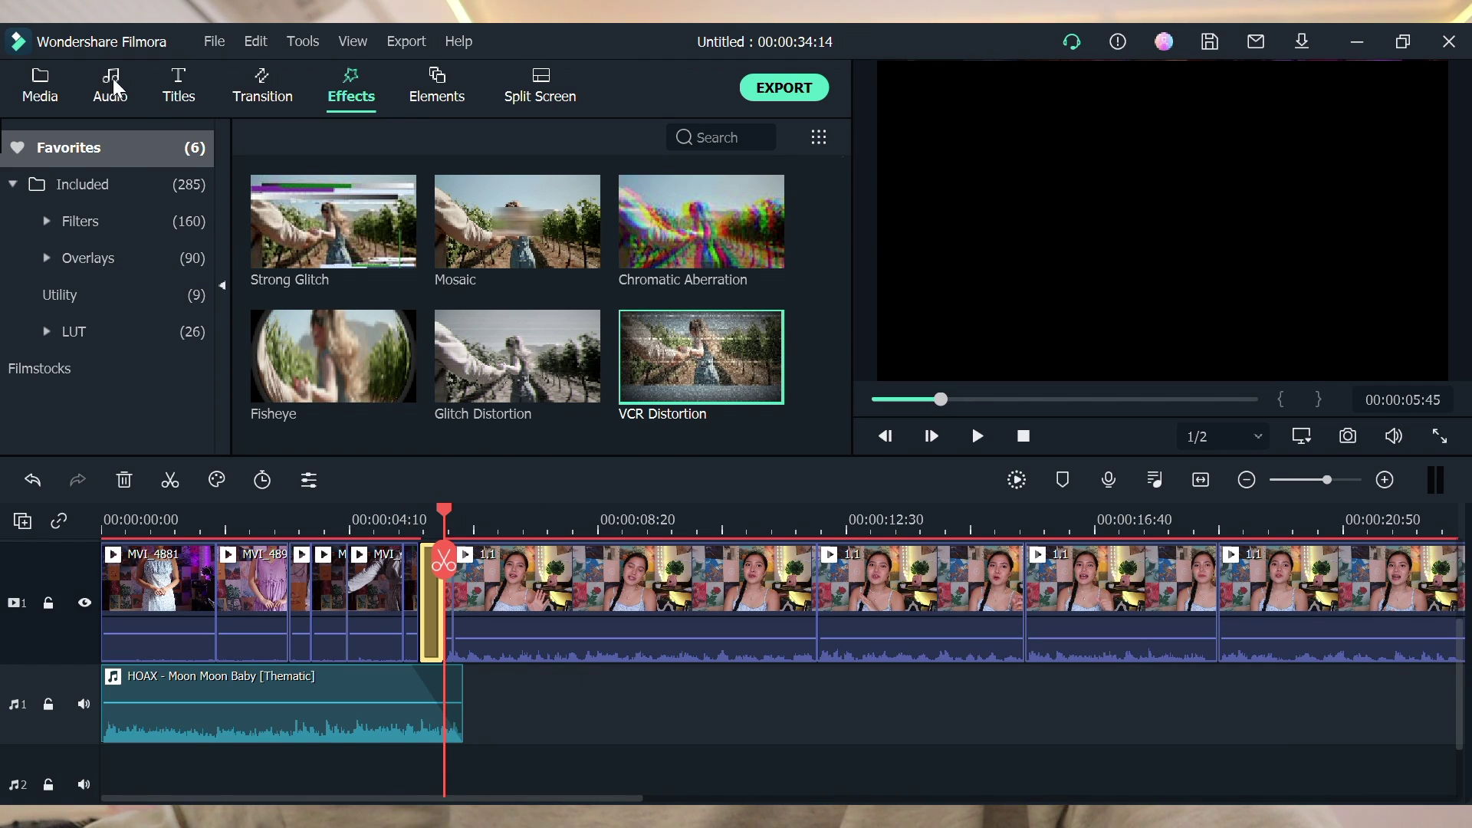
{"action": "left_click", "coordinate": [112, 85]}
{"action": "scroll", "coordinate": [476, 361], "scroll_direction": "down", "scroll_amount": 10}
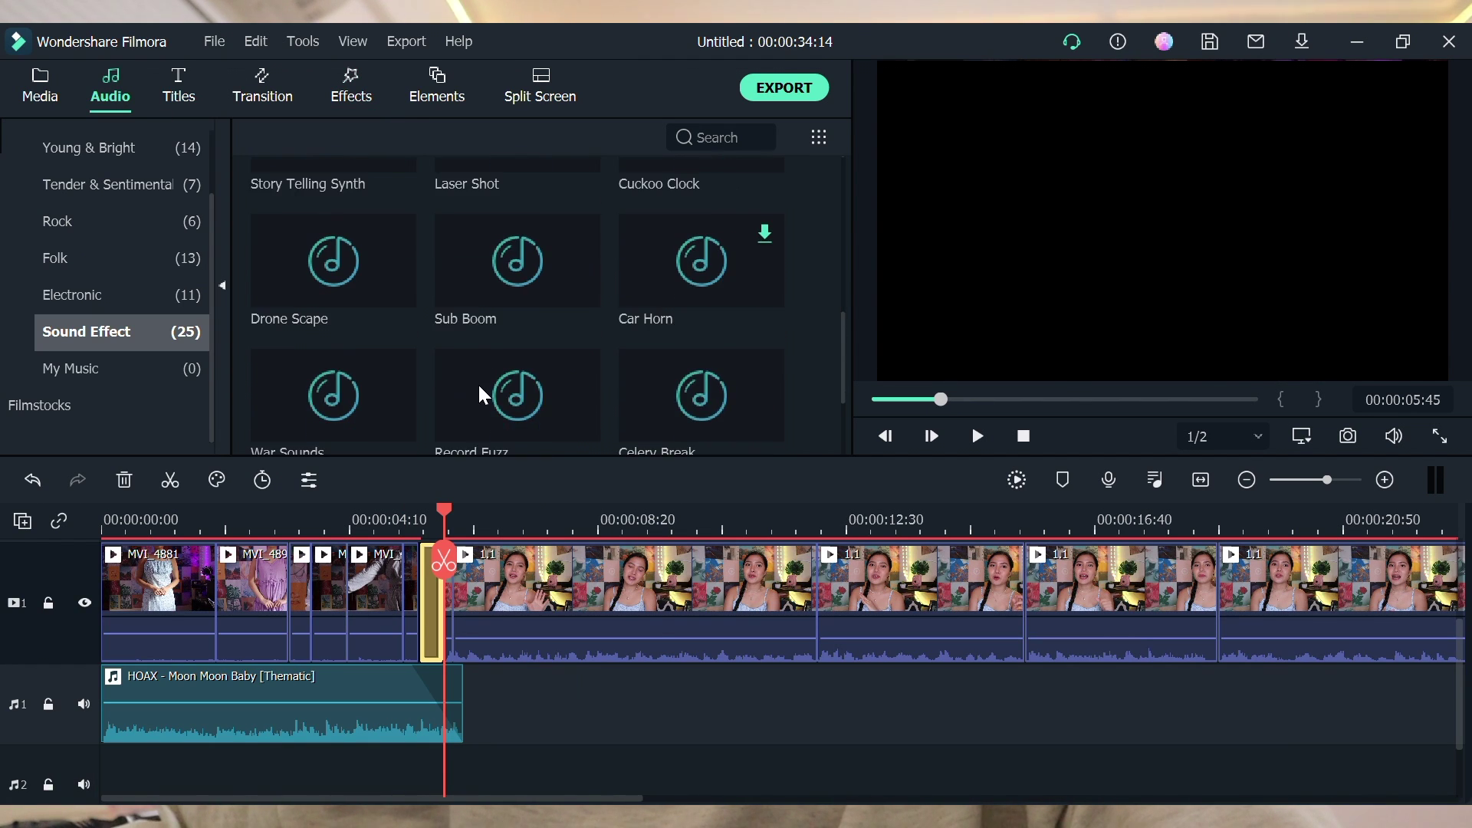
Step: Place the Celery Break sound from Favorites on audio track 2, shorten it, and play it from 05:12
{"action": "scroll", "coordinate": [61, 167], "scroll_direction": "up", "scroll_amount": 2}
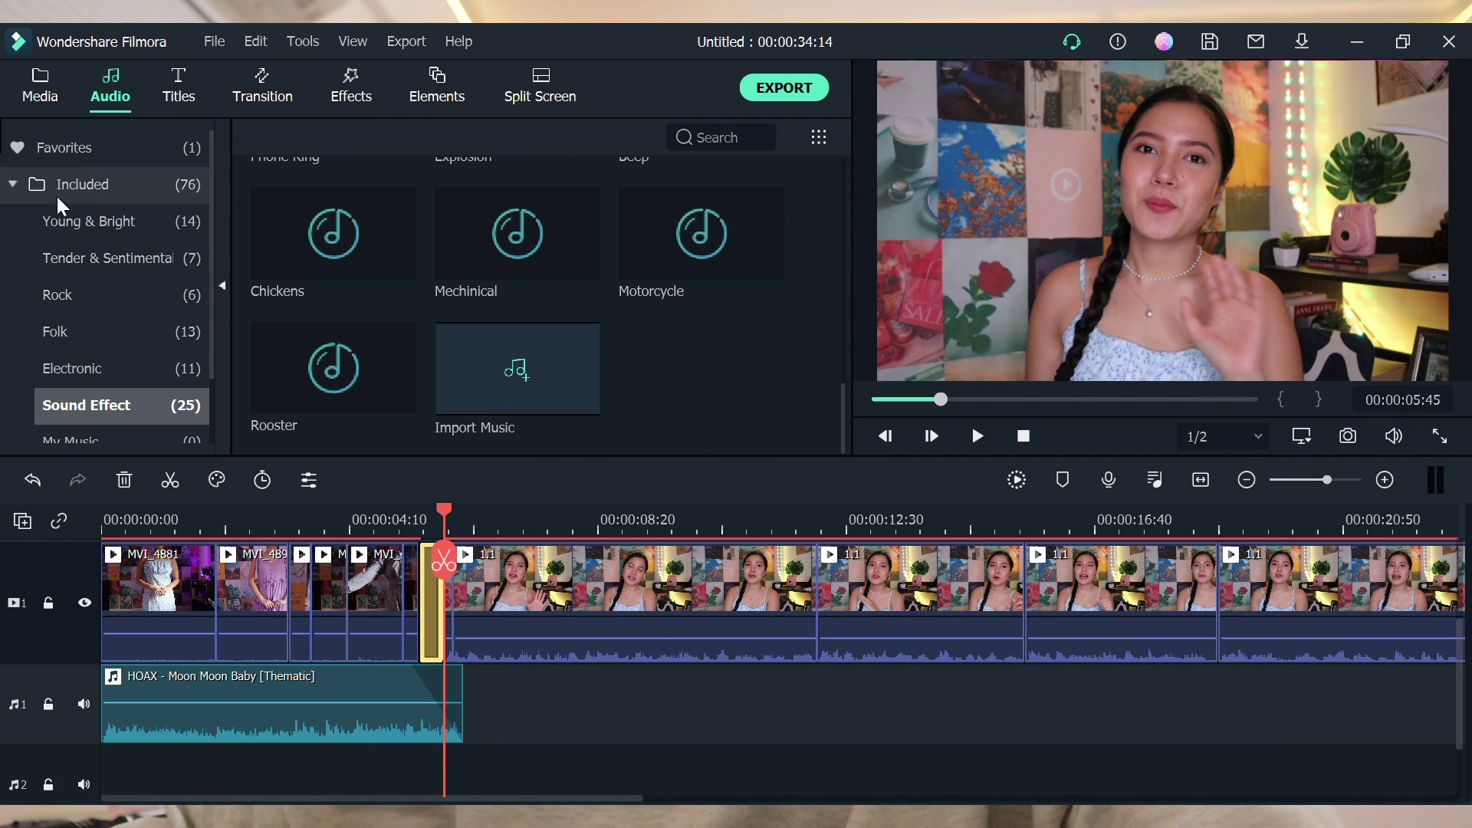
{"action": "left_click", "coordinate": [62, 149]}
{"action": "left_click_drag", "start_coordinate": [344, 251], "coordinate": [431, 700]}
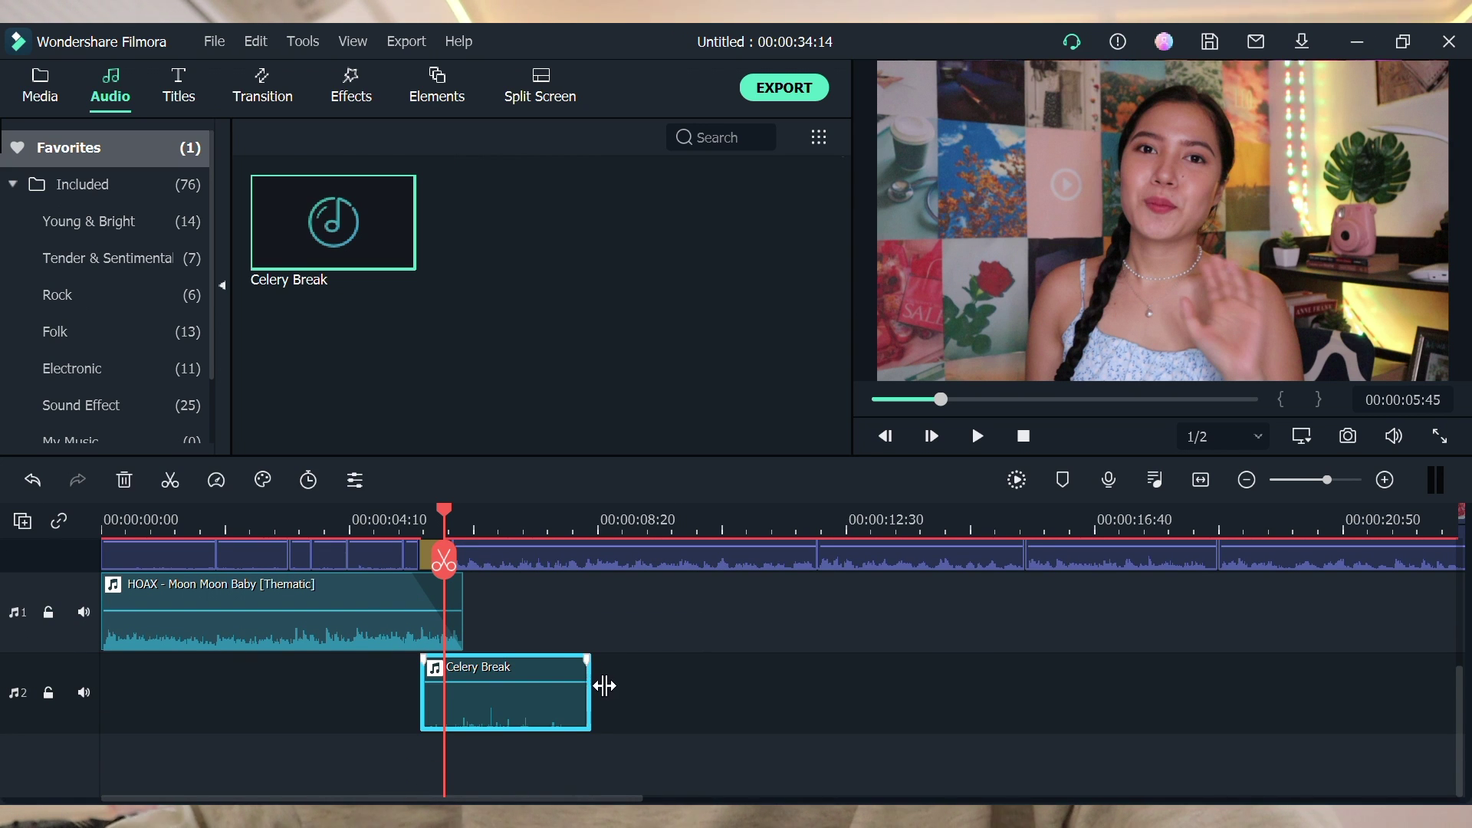
{"action": "left_click_drag", "start_coordinate": [605, 685], "coordinate": [464, 700]}
{"action": "scroll", "coordinate": [464, 700], "scroll_direction": "up", "scroll_amount": 3}
{"action": "left_click", "coordinate": [424, 519]}
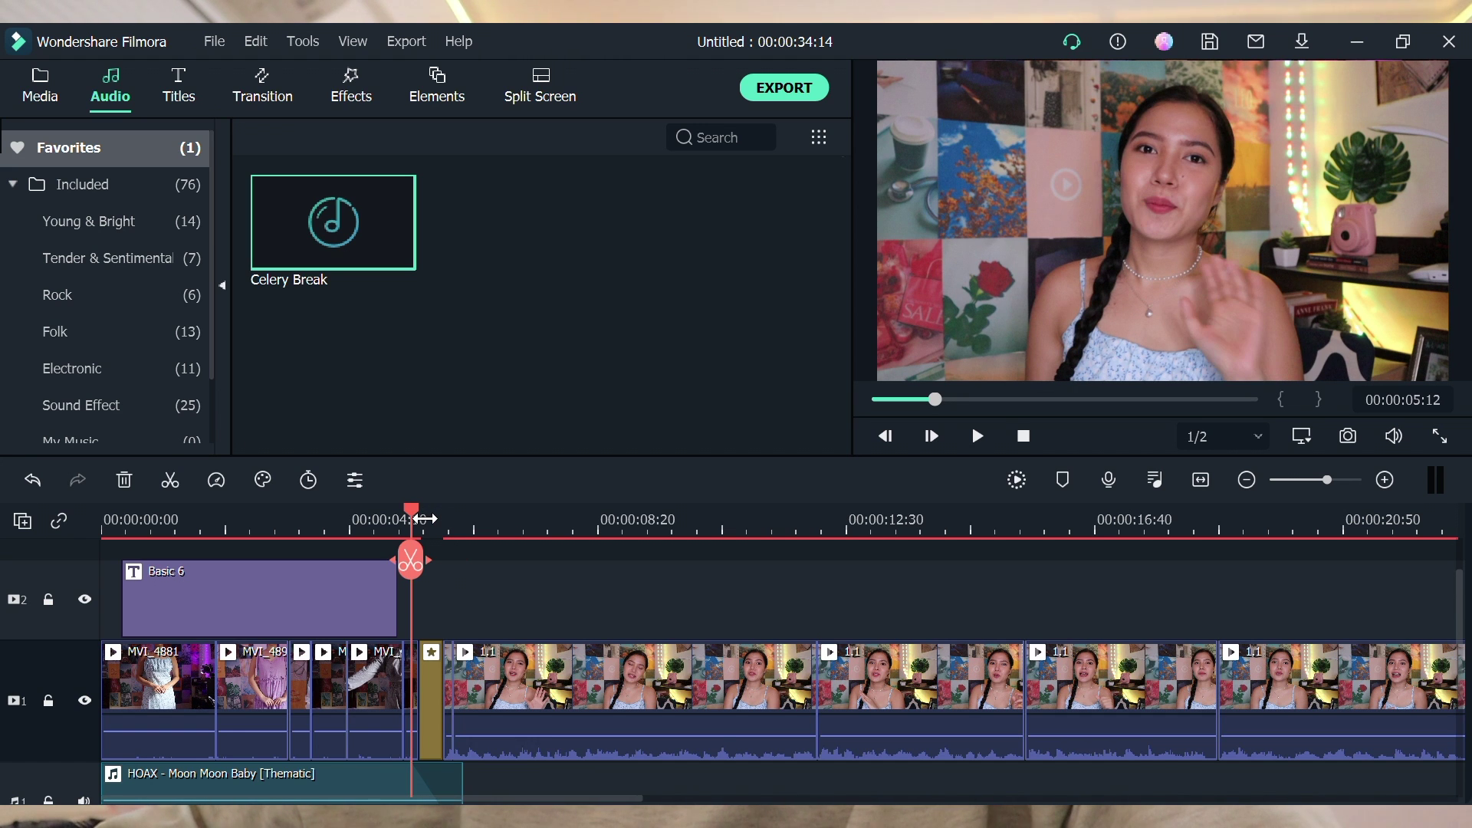
{"action": "key", "text": "space"}
Step: Lengthen the HOAX music's fade-out and replay from 04:48 to check it
{"action": "scroll", "coordinate": [424, 519], "scroll_direction": "down", "scroll_amount": 1}
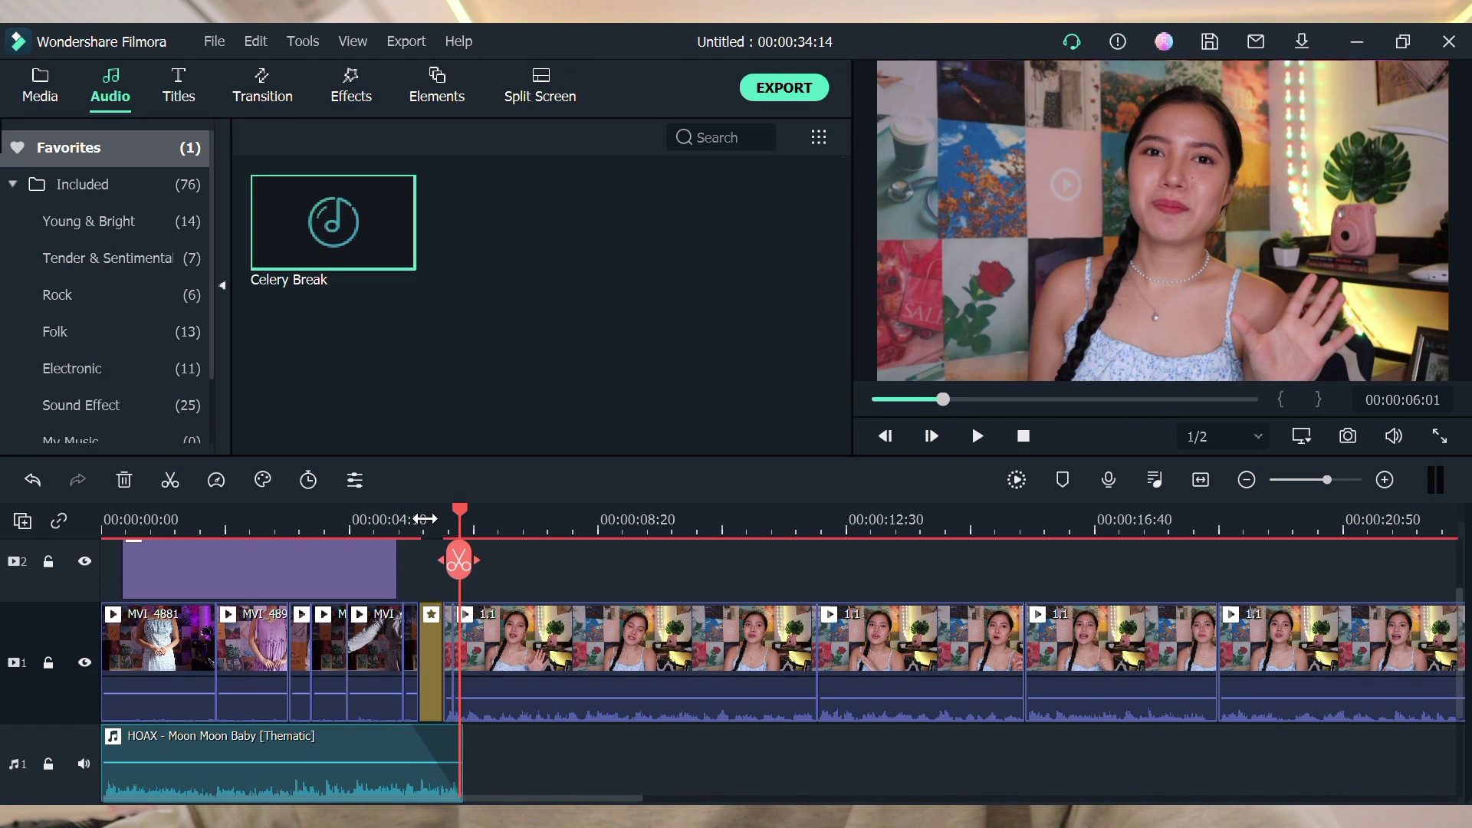
{"action": "scroll", "coordinate": [355, 715], "scroll_direction": "down", "scroll_amount": 2}
{"action": "left_click_drag", "start_coordinate": [417, 660], "coordinate": [282, 661]}
{"action": "left_click", "coordinate": [400, 514]}
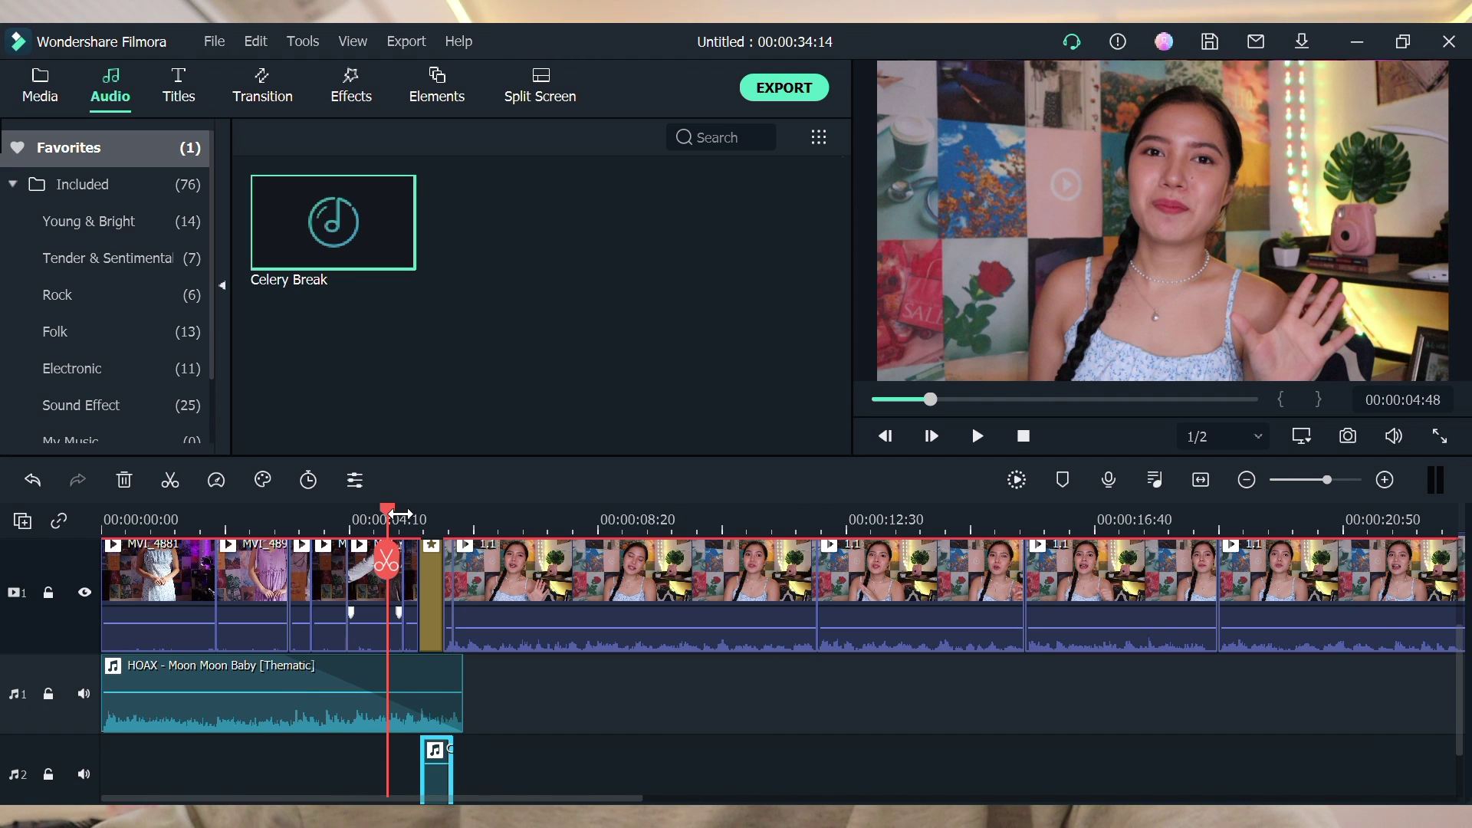
{"action": "key", "text": "space"}
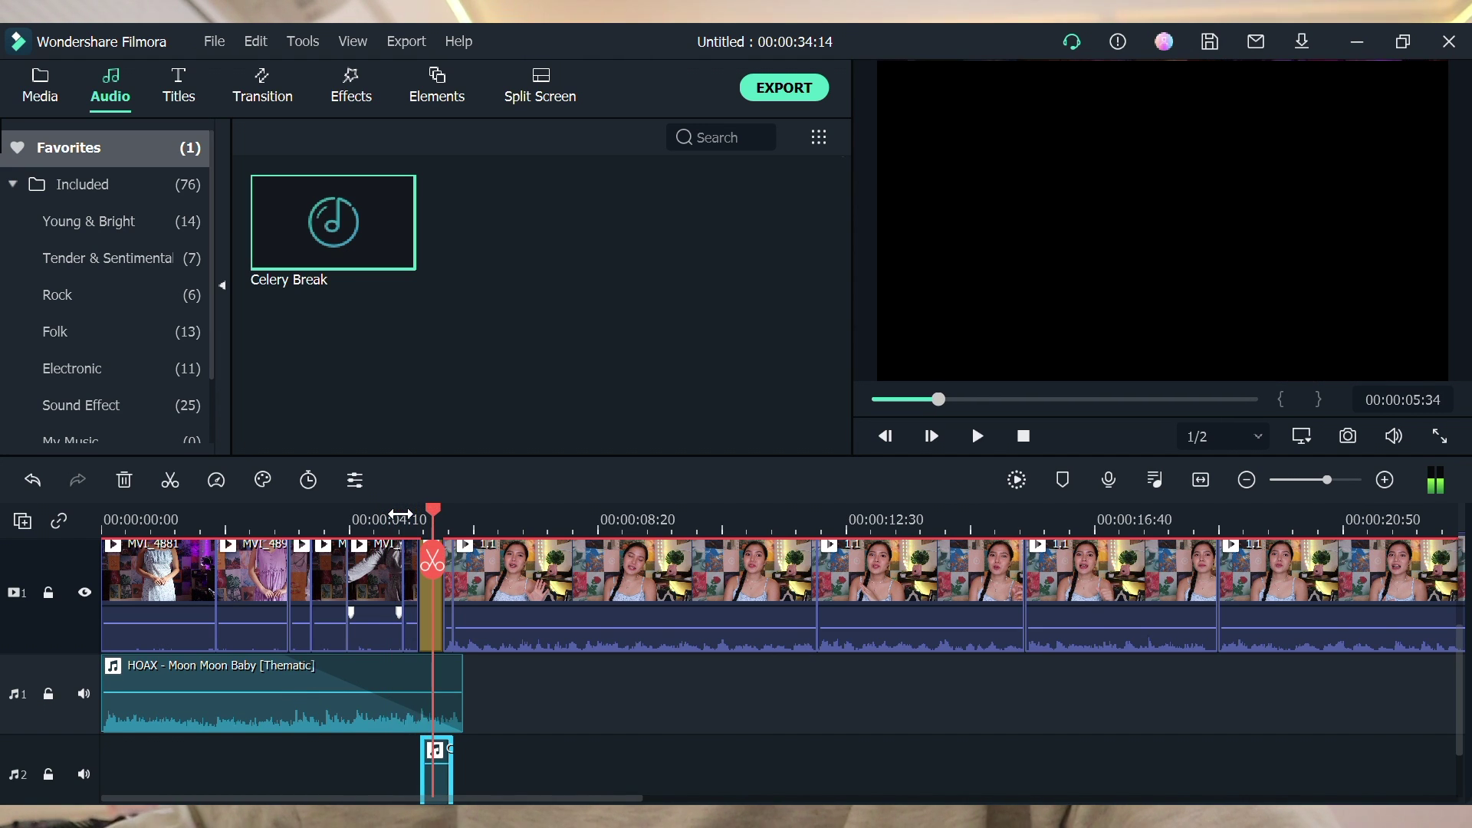
Step: Boost the Celery Break volume to about 10 dB and replay the transition from 04:40
{"action": "scroll", "coordinate": [401, 514], "scroll_direction": "down", "scroll_amount": 1}
{"action": "mouse_move", "coordinate": [449, 744]}
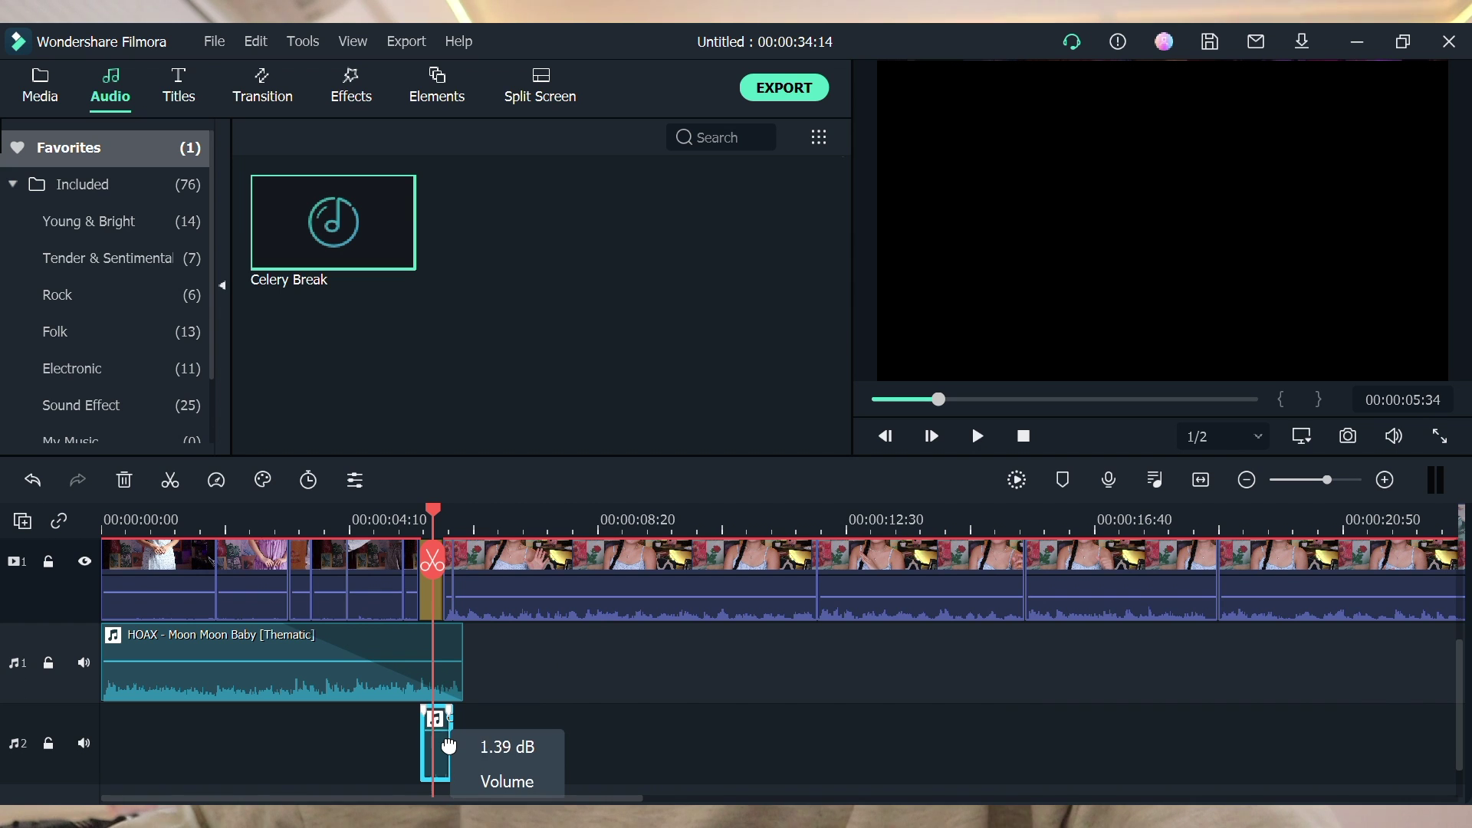
{"action": "left_click_drag", "start_coordinate": [450, 746], "coordinate": [450, 735]}
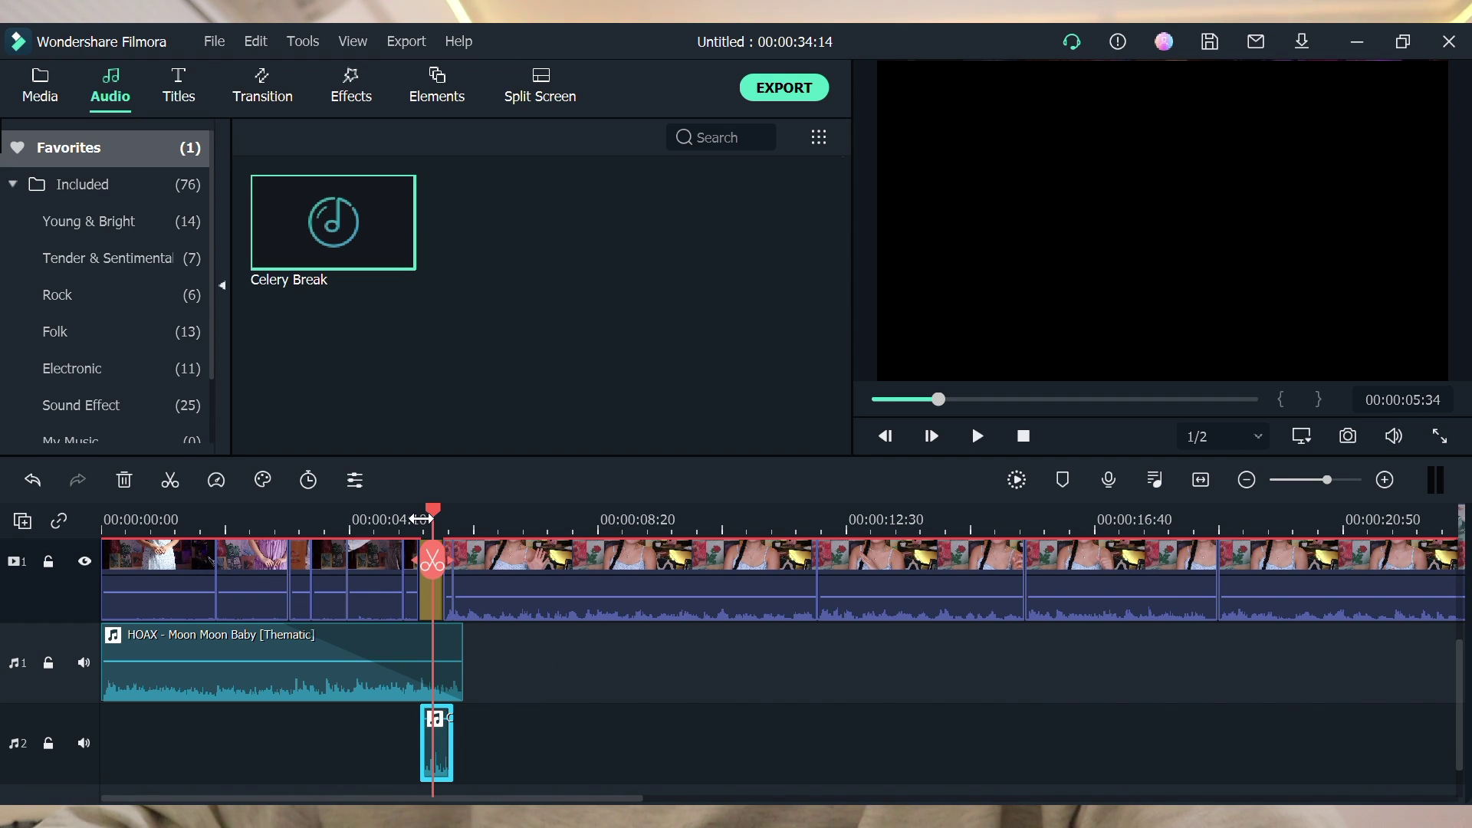
{"action": "key", "text": "space"}
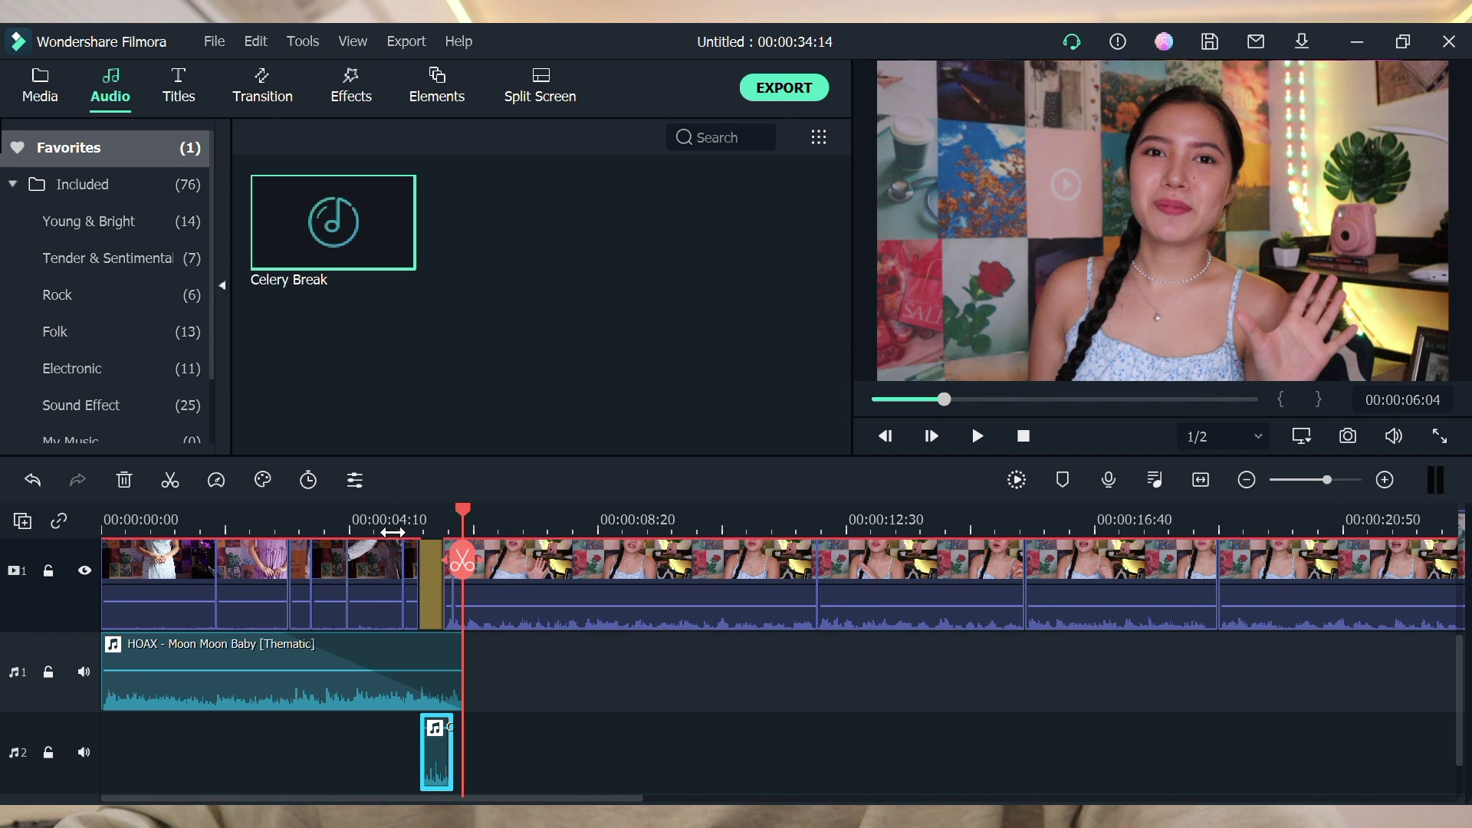
{"action": "left_click", "coordinate": [378, 512]}
{"action": "key", "text": "space"}
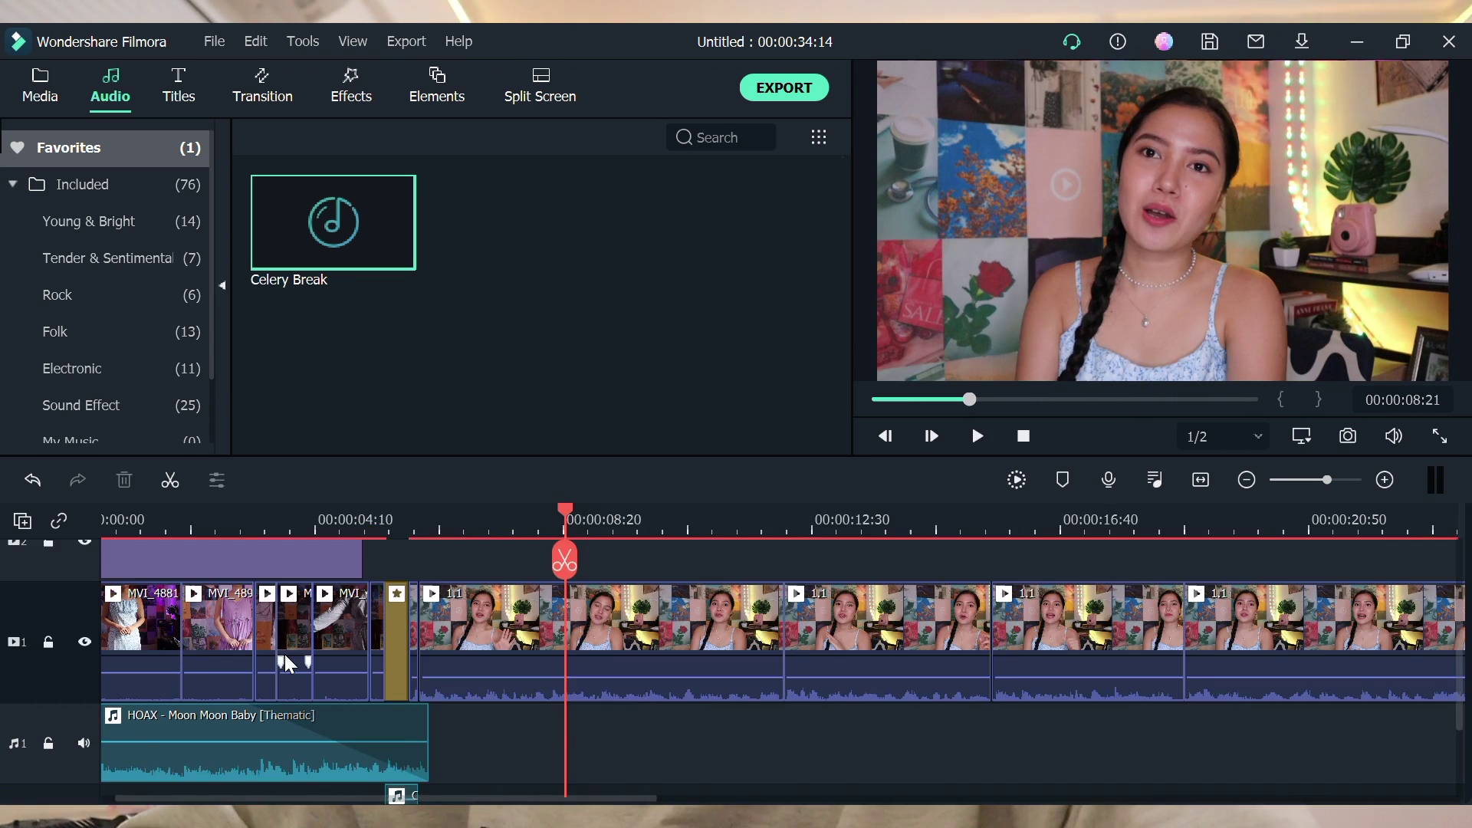
{"action": "scroll", "coordinate": [283, 651], "scroll_direction": "up", "scroll_amount": 1}
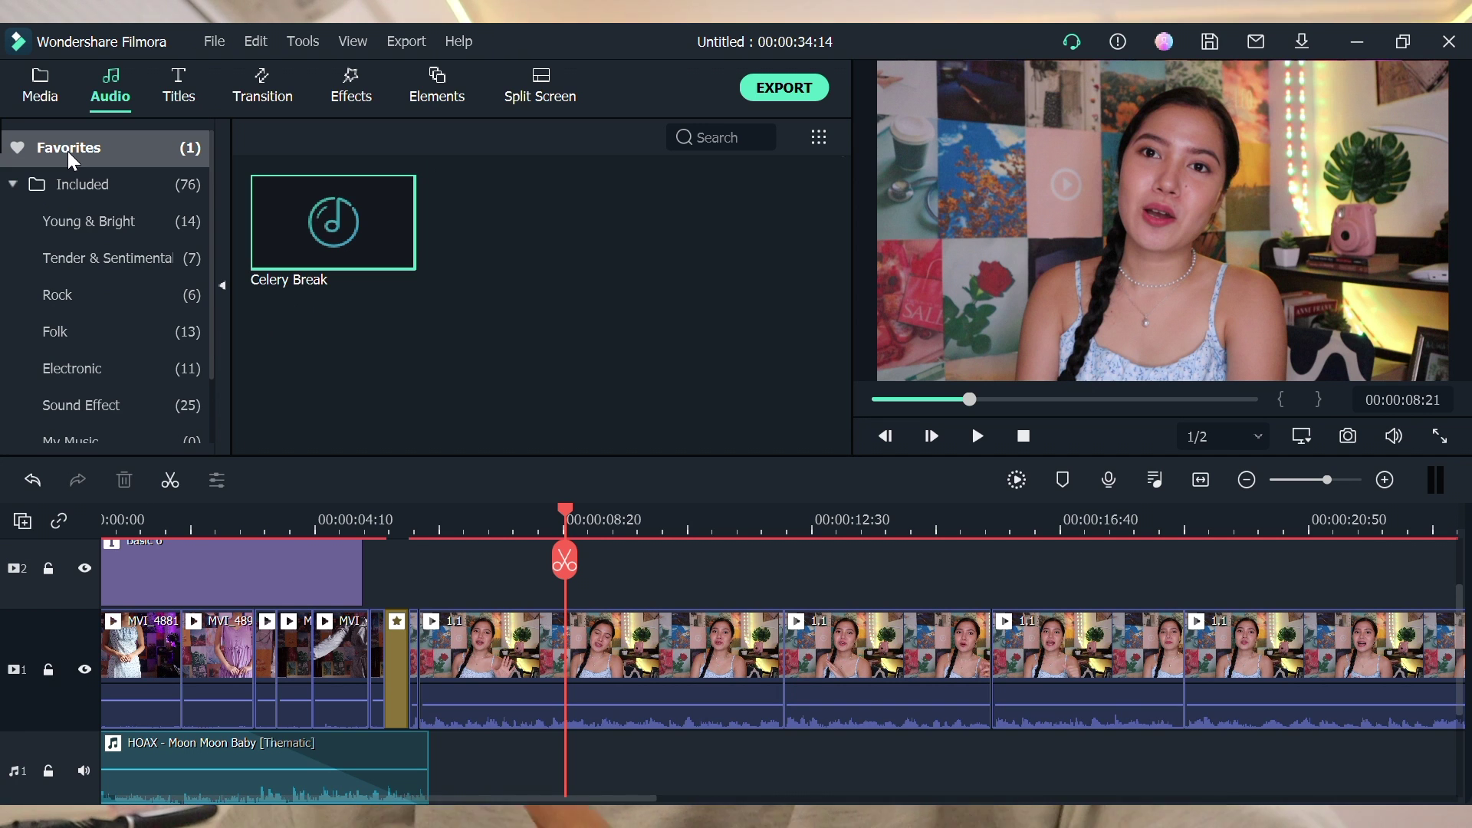
Step: Place Sunshine Samba from Media on audio track 1 at the playhead with lowered volume, then play it
{"action": "left_click", "coordinate": [36, 85]}
{"action": "scroll", "coordinate": [755, 306], "scroll_direction": "down", "scroll_amount": 5}
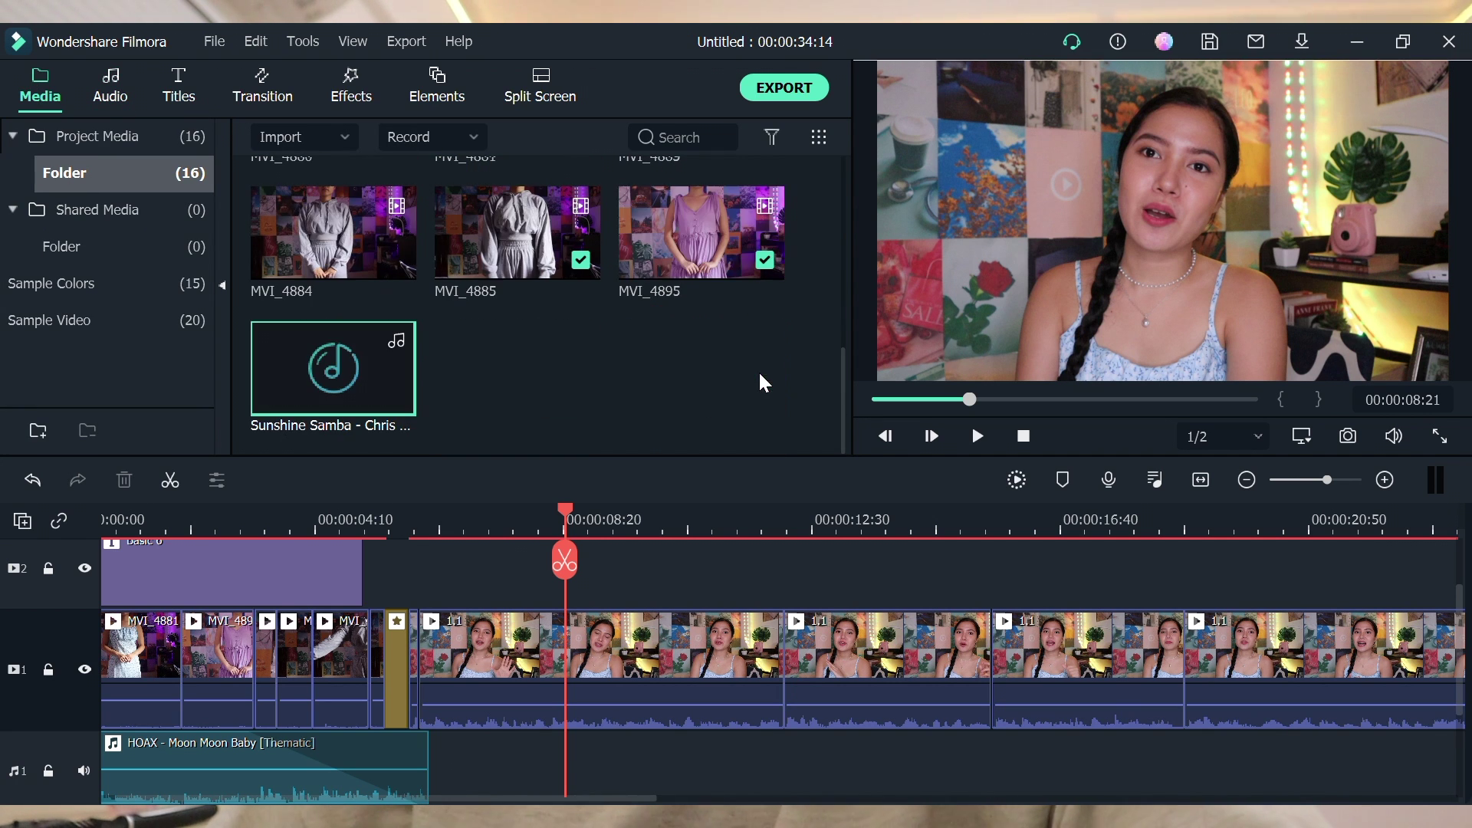
{"action": "left_click_drag", "start_coordinate": [473, 501], "coordinate": [568, 756]}
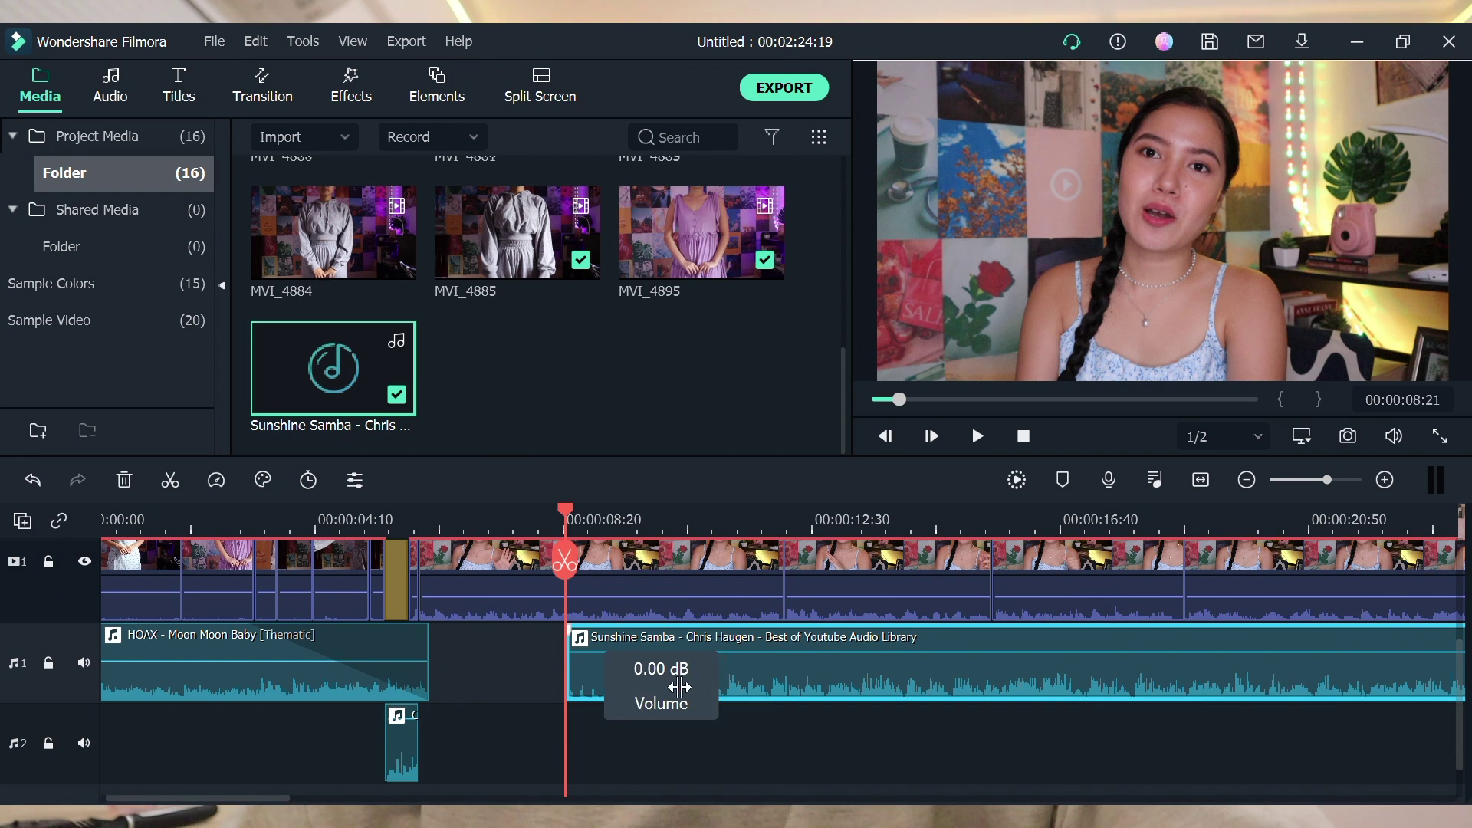
{"action": "left_click_drag", "start_coordinate": [720, 664], "coordinate": [682, 670]}
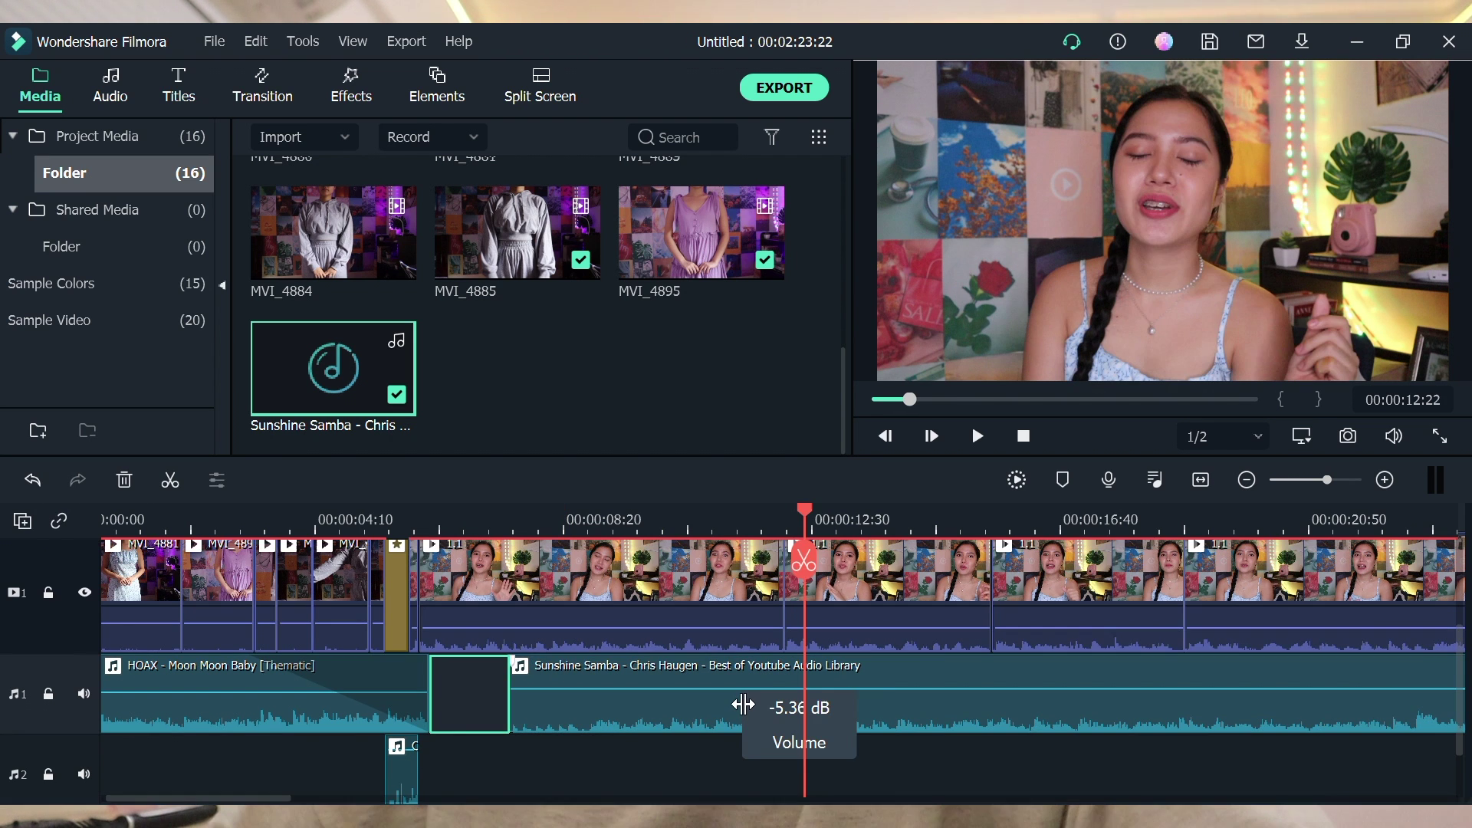
{"action": "key", "text": "space"}
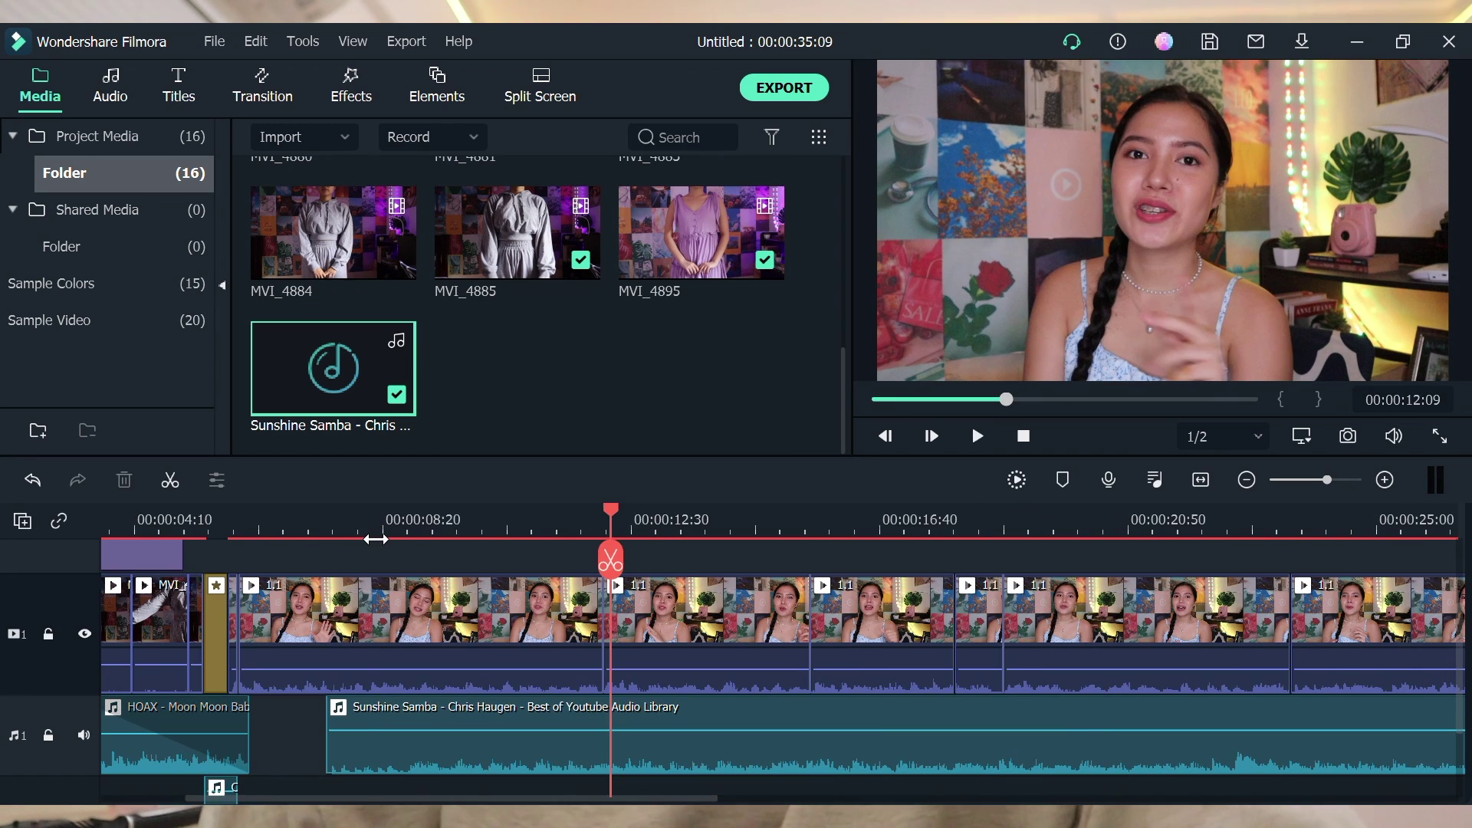
Step: Move the playhead from 07:58 to 09:24 and select the first long talking-head clip
{"action": "left_click", "coordinate": [362, 525]}
{"action": "left_click", "coordinate": [449, 521]}
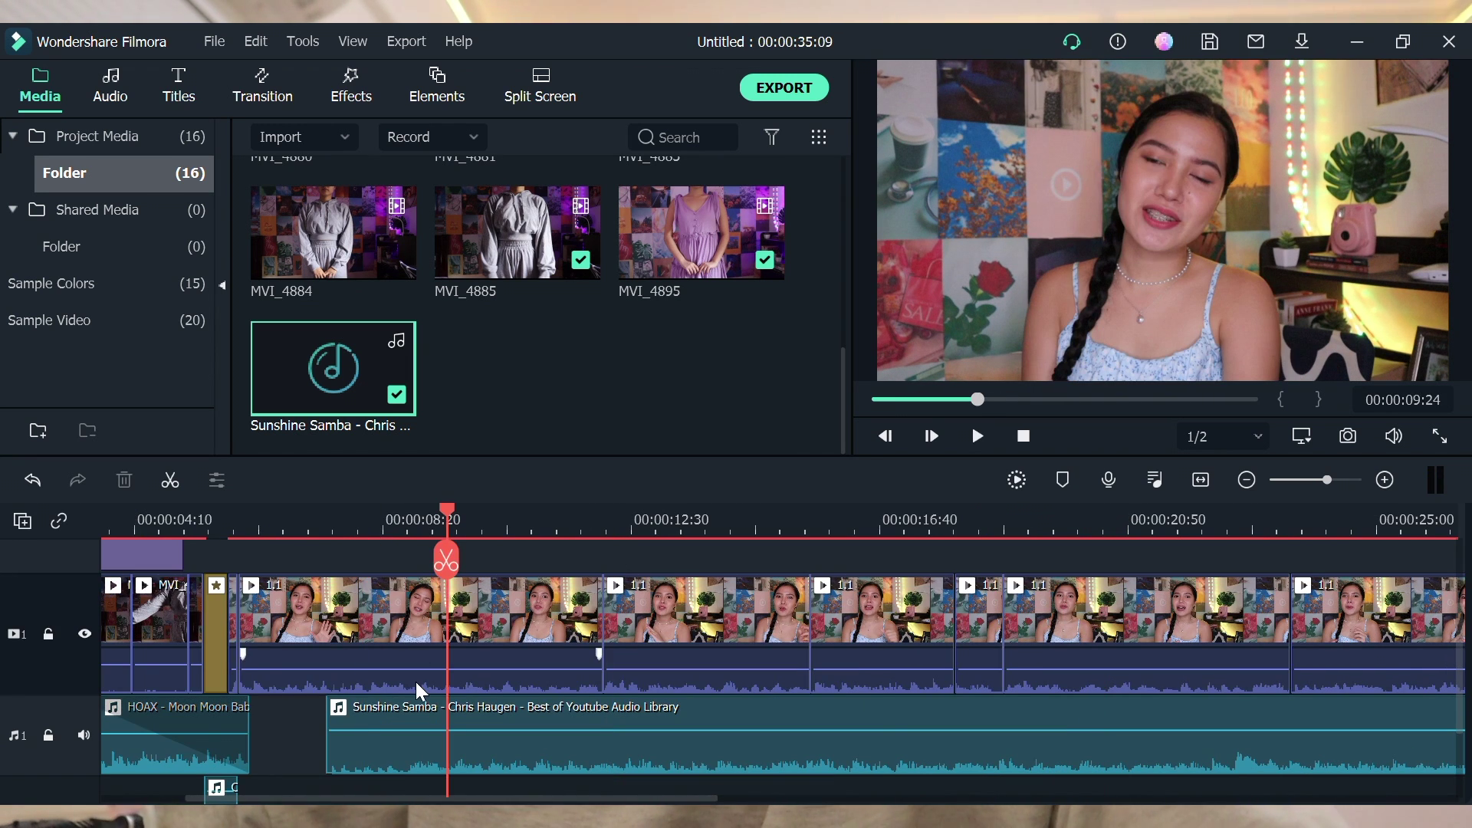
{"action": "left_click", "coordinate": [421, 678]}
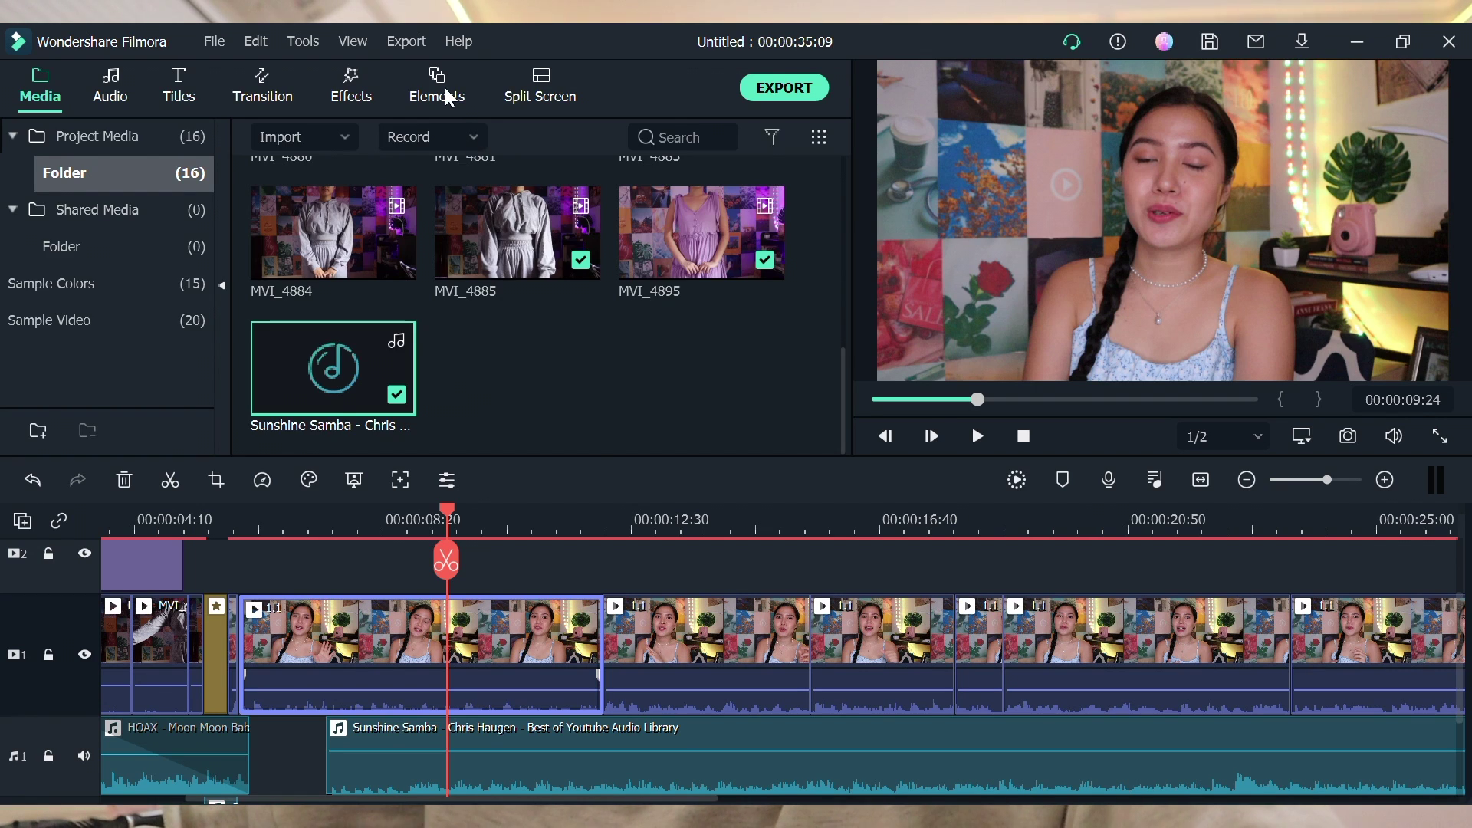
Step: Add the Element Love 2 sticker from Elements on a new track above the video
{"action": "left_click", "coordinate": [449, 97]}
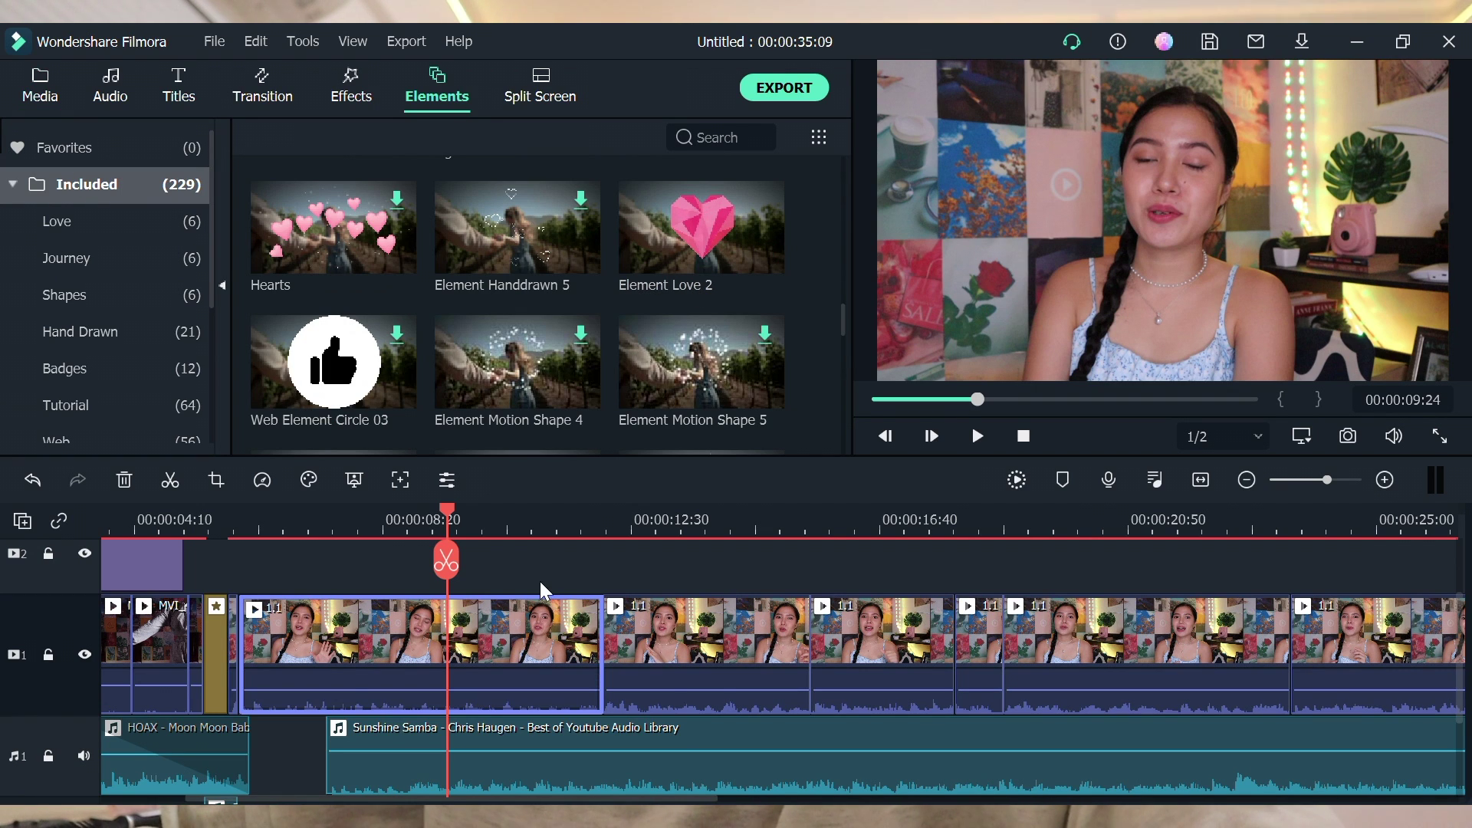
{"action": "scroll", "coordinate": [542, 591], "scroll_direction": "left", "scroll_amount": 3}
{"action": "scroll", "coordinate": [542, 590], "scroll_direction": "up", "scroll_amount": 2}
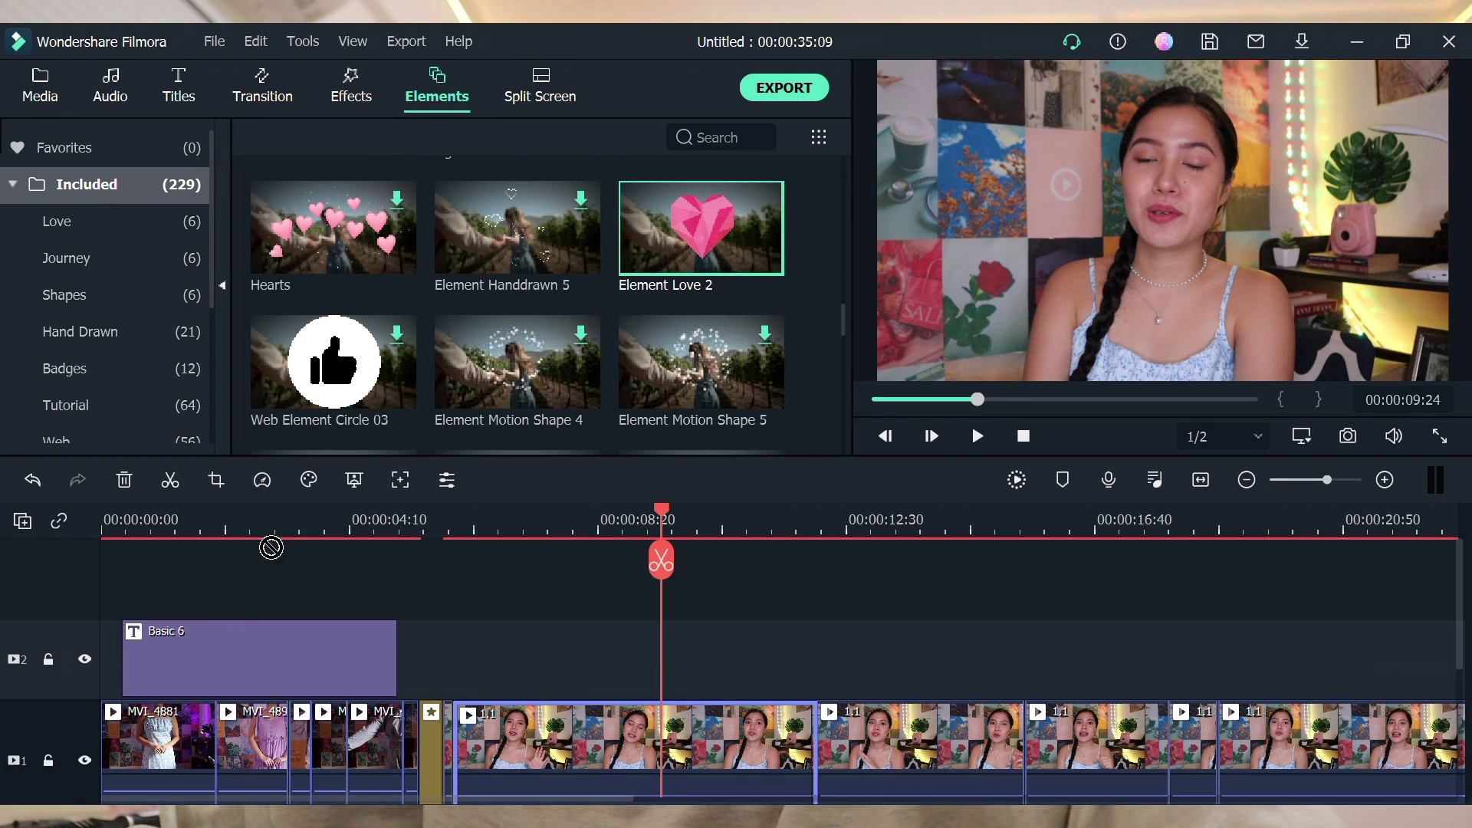
{"action": "left_click_drag", "start_coordinate": [169, 597], "coordinate": [169, 613]}
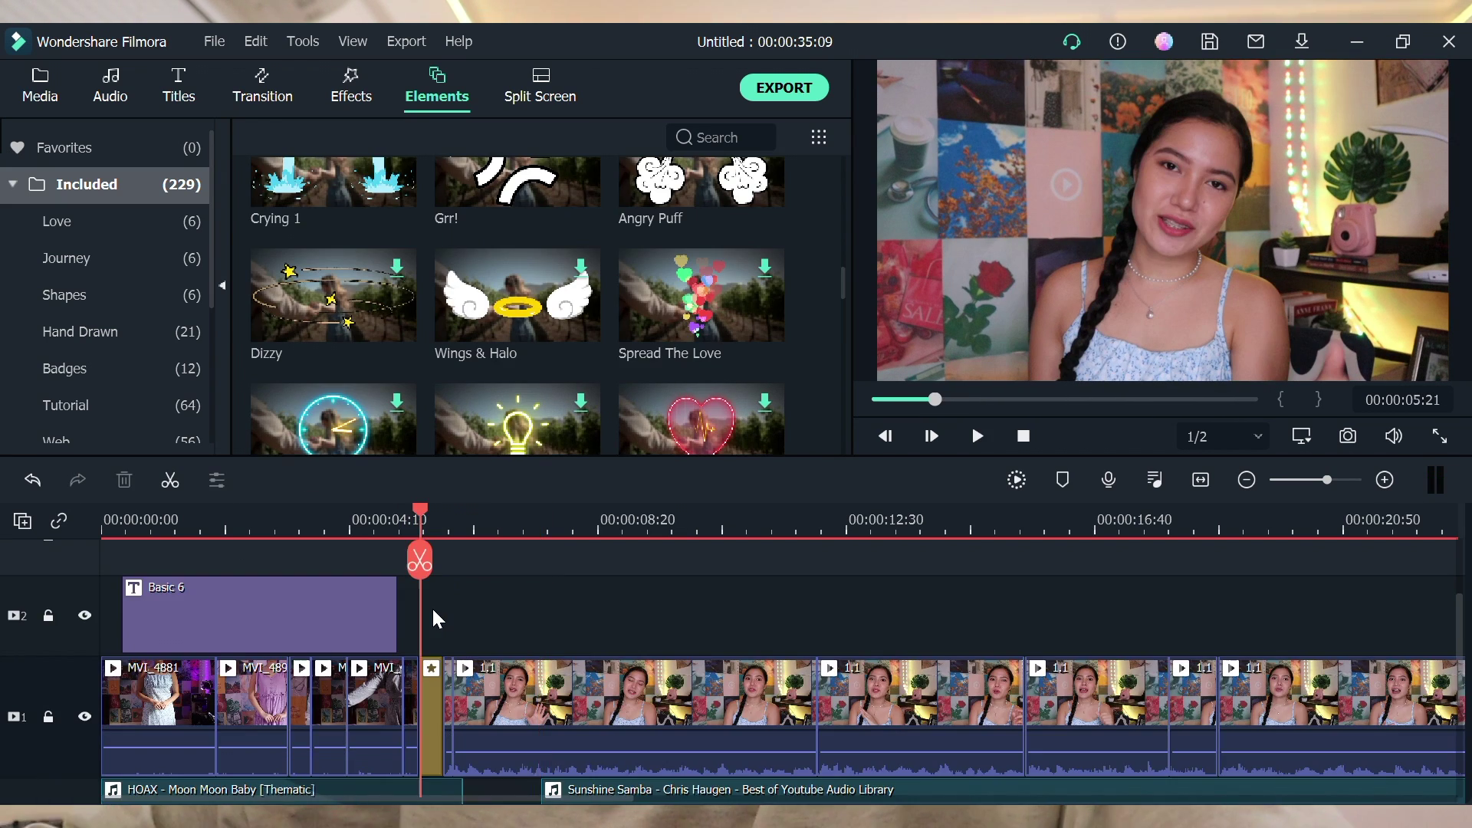
{"action": "scroll", "coordinate": [431, 605], "scroll_direction": "right", "scroll_amount": 10}
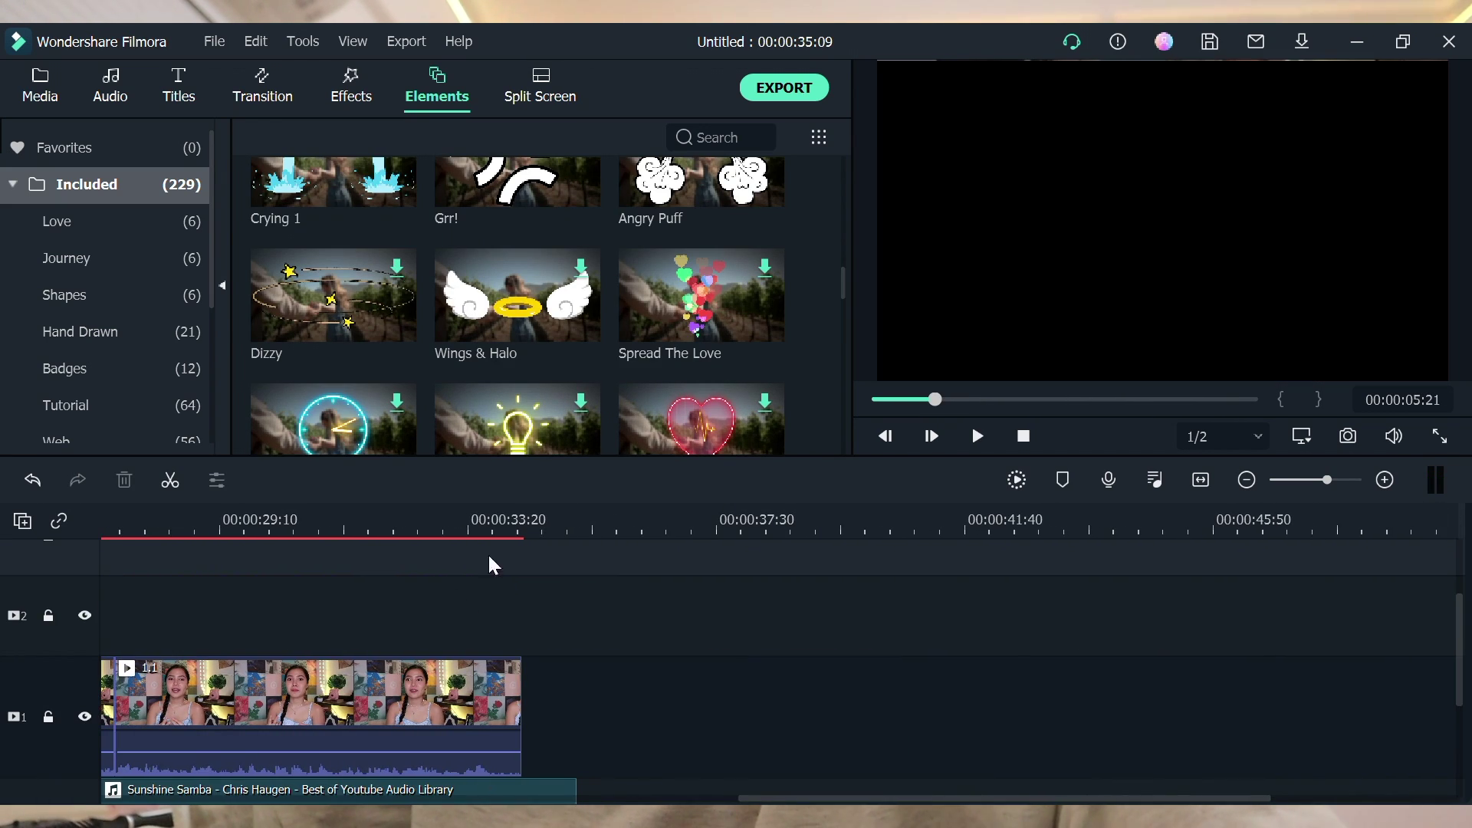